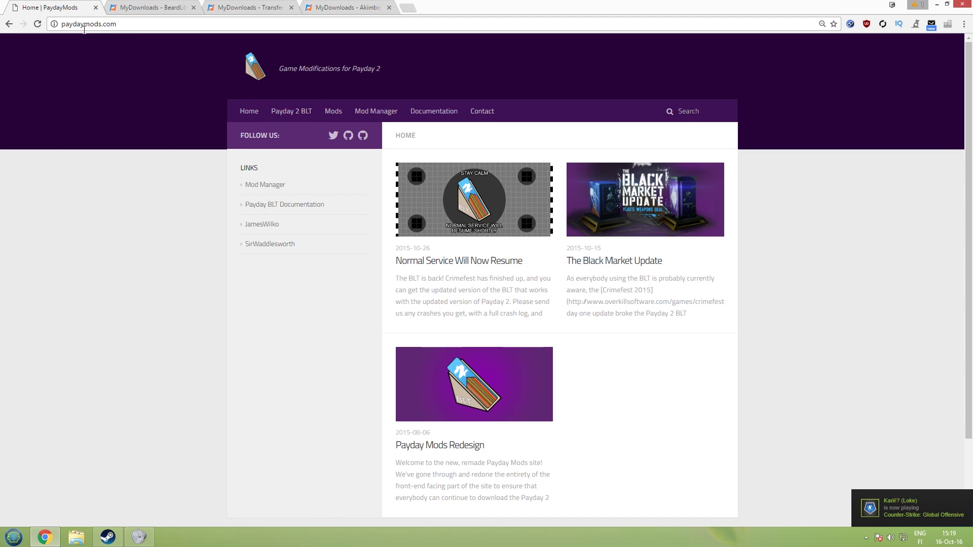
- Open the Payday 2 BLT page and find the latest BLT version in its Download section
left_click(294, 114)
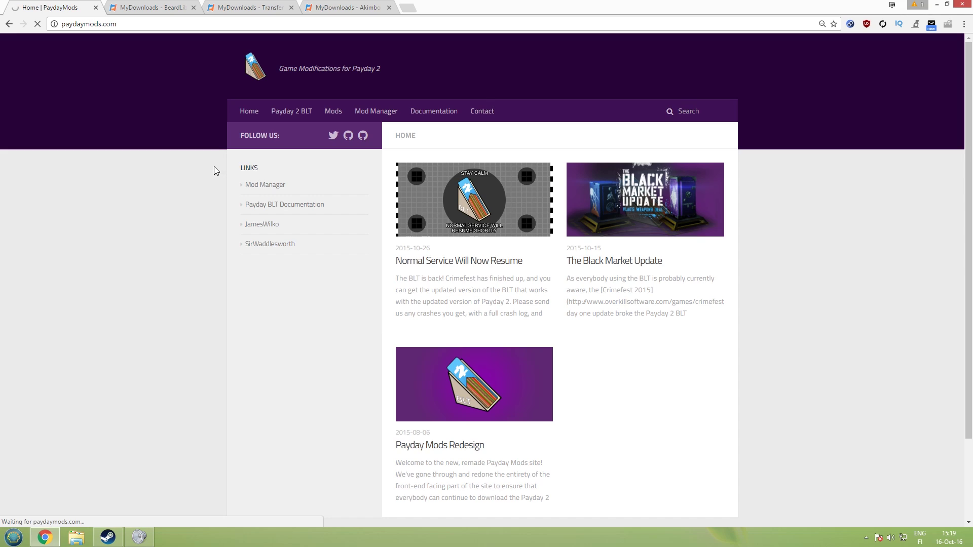
scroll(214, 165, "down", 7)
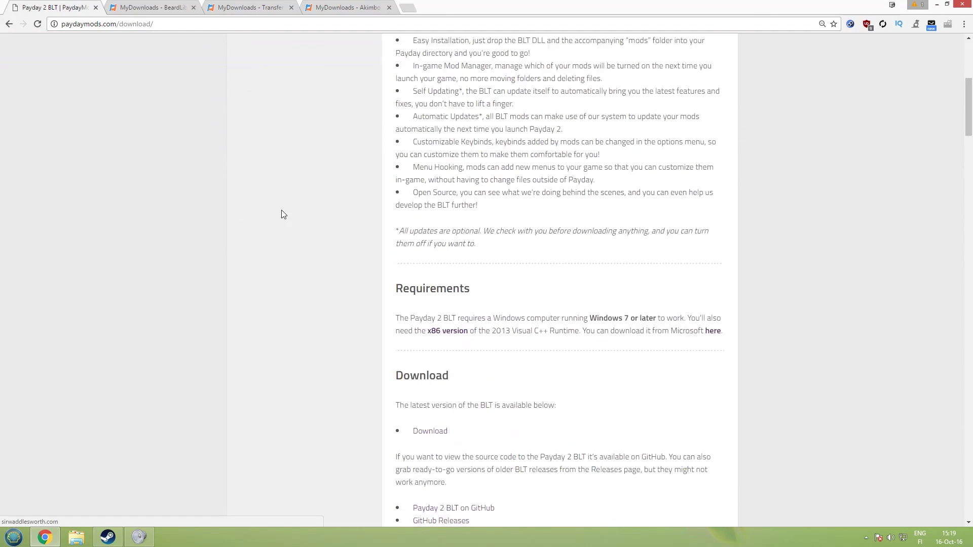
scroll(283, 214, "down", 3)
triple_click(318, 227)
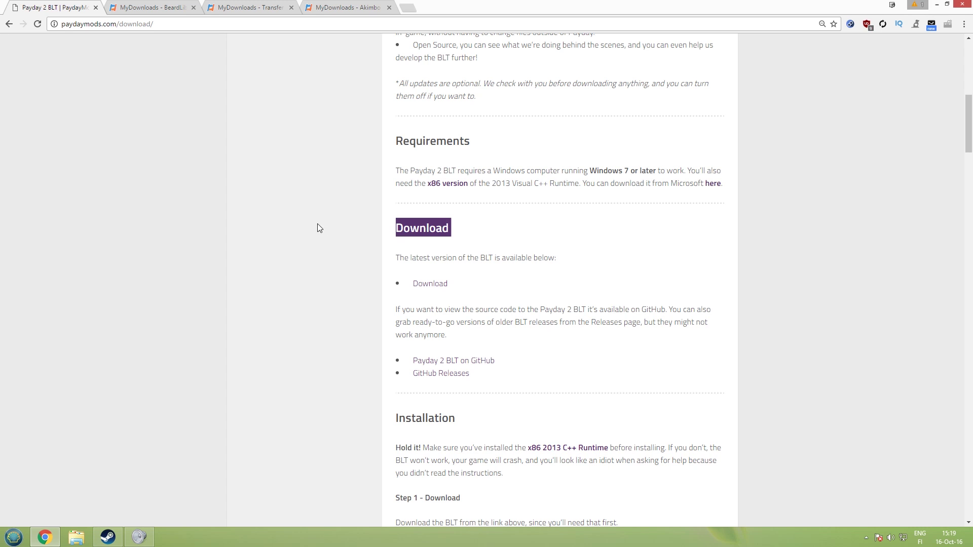
left_click(277, 219)
scroll(278, 219, "down", 1)
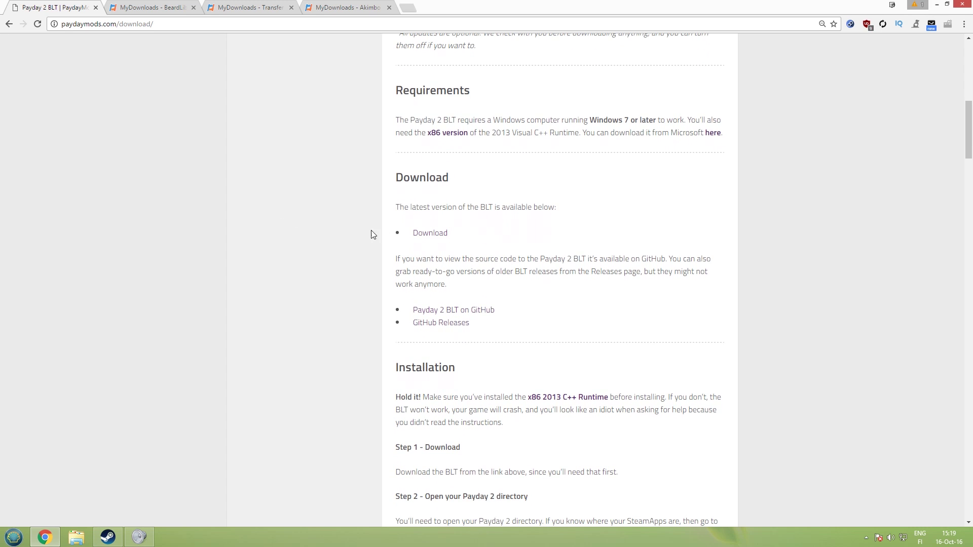
triple_click(398, 208)
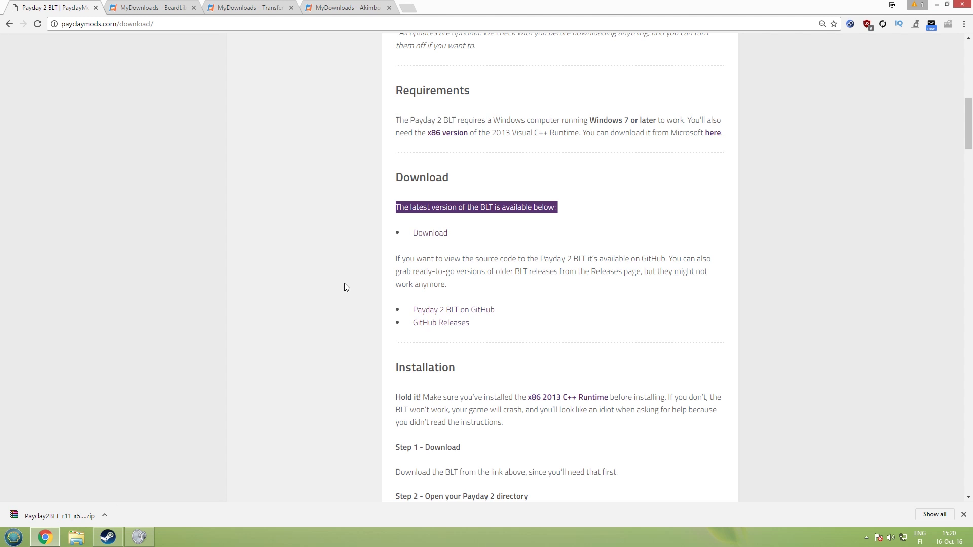
left_click(72, 513)
left_click_drag(212, 242, 173, 211)
left_click(266, 266)
left_click_drag(266, 266, 162, 213)
double_click(136, 211)
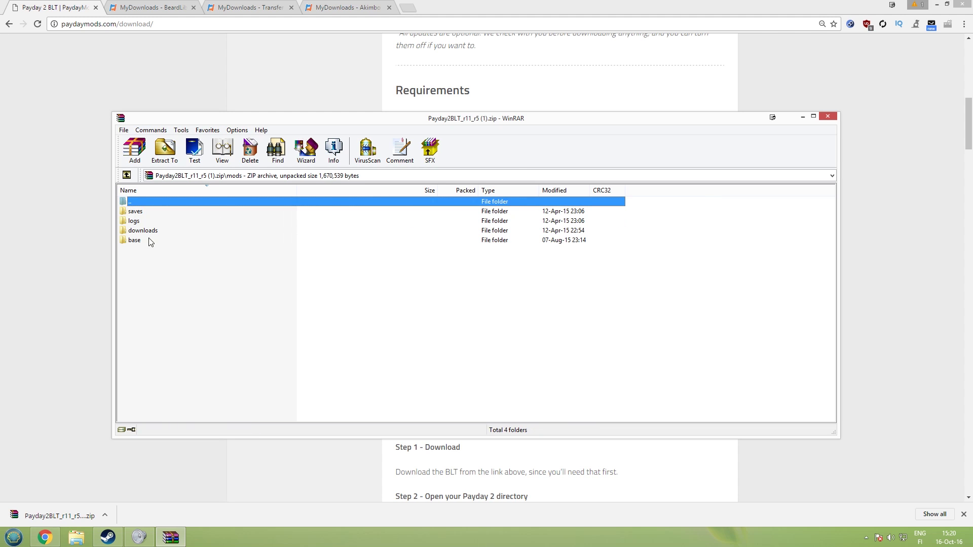
double_click(138, 202)
left_click(136, 222)
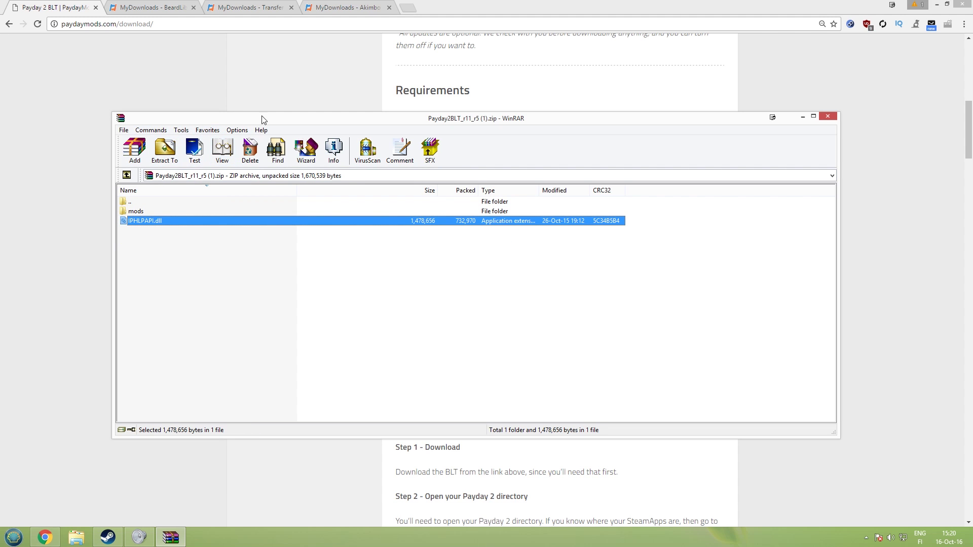
left_click_drag(564, 125, 332, 175)
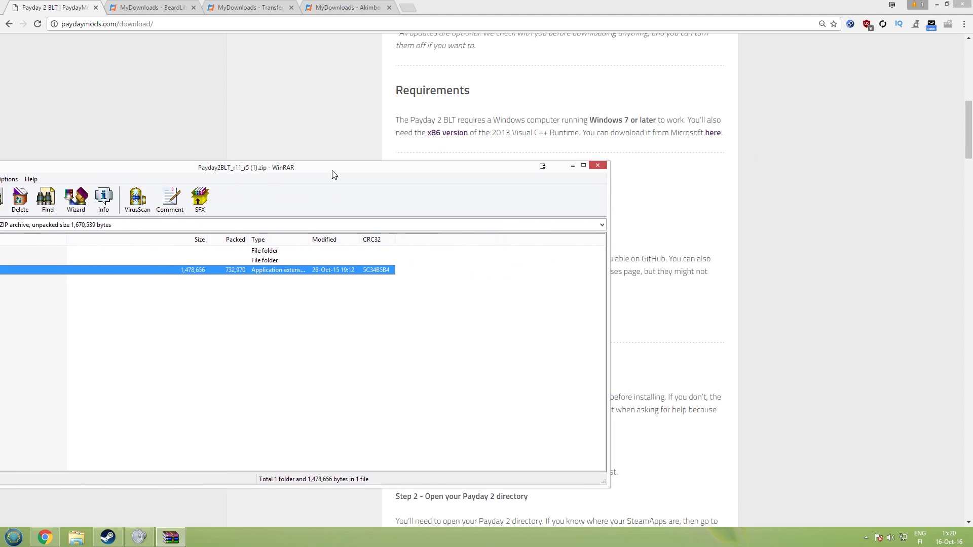
key("Escape")
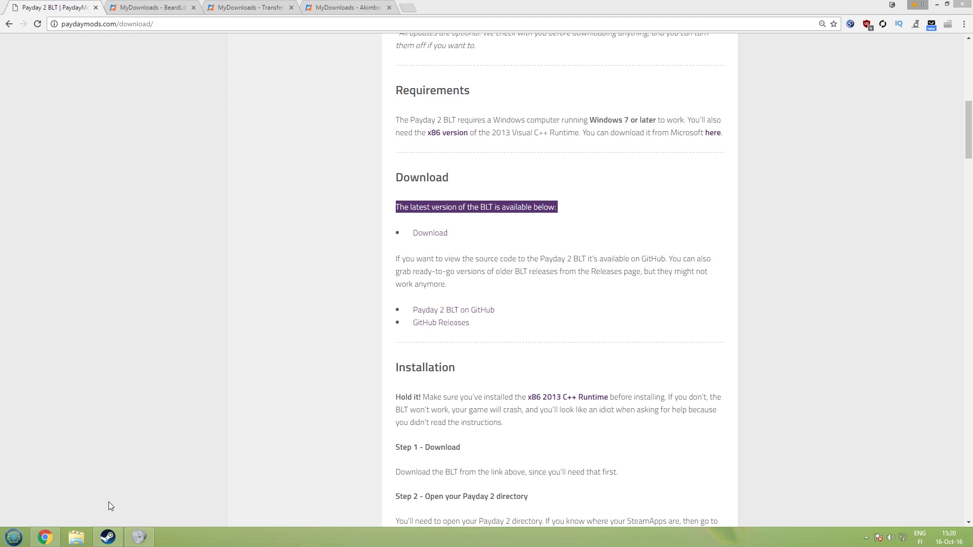
- Filter Steam's library by 'payday' and browse PAYDAY 2's local files from its Properties
left_click(107, 537)
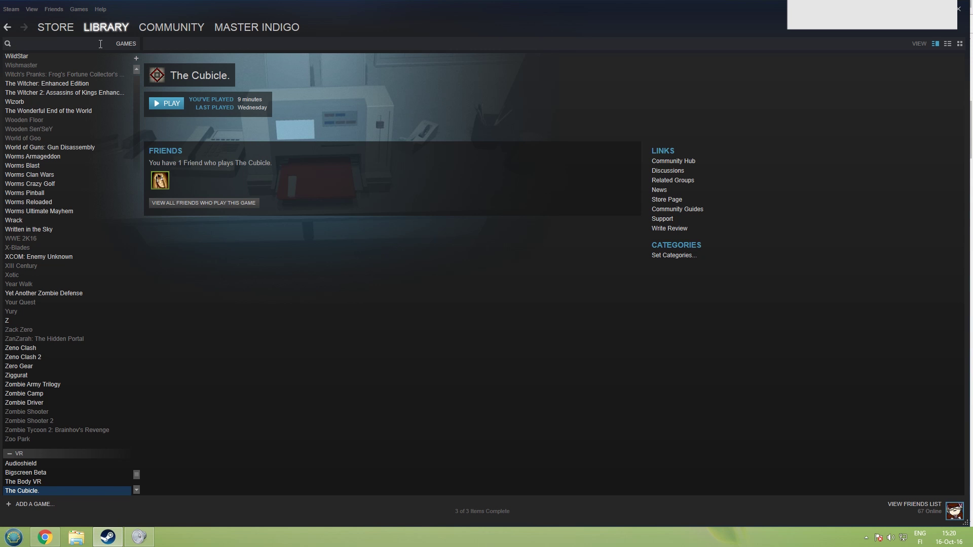
type("payday")
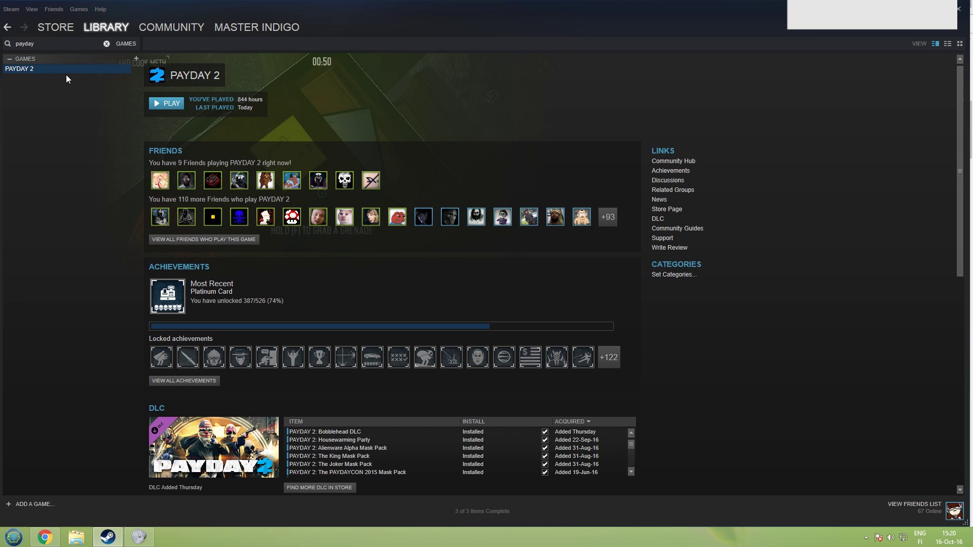
right_click(37, 70)
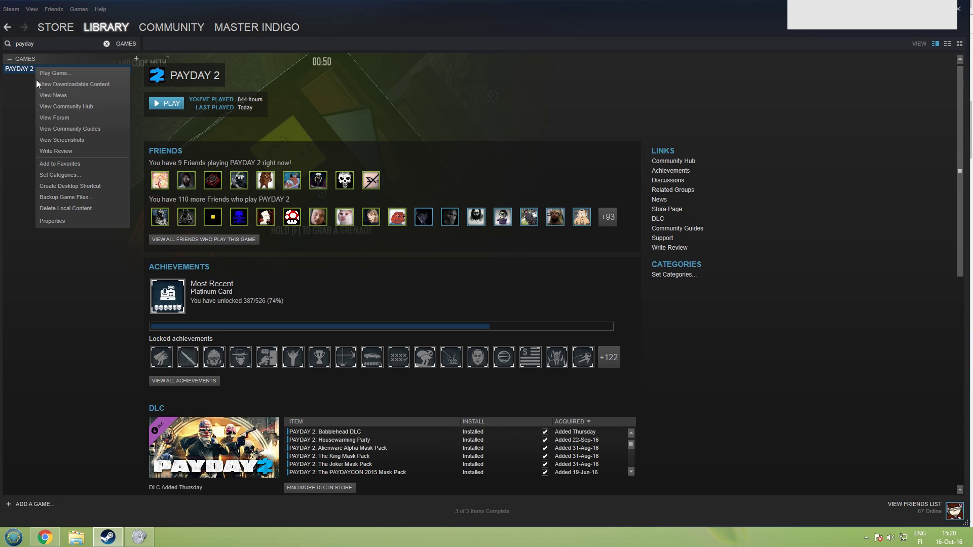
left_click(52, 221)
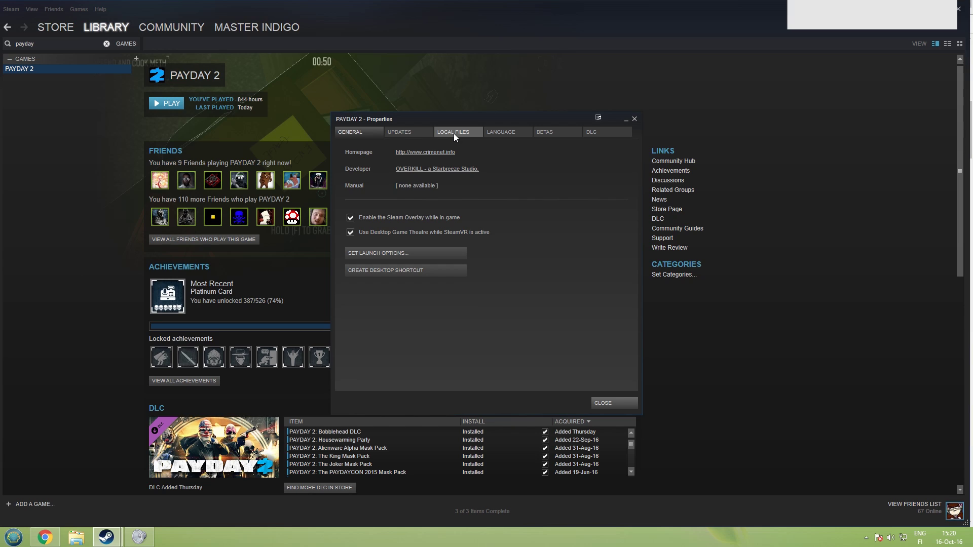
left_click(454, 133)
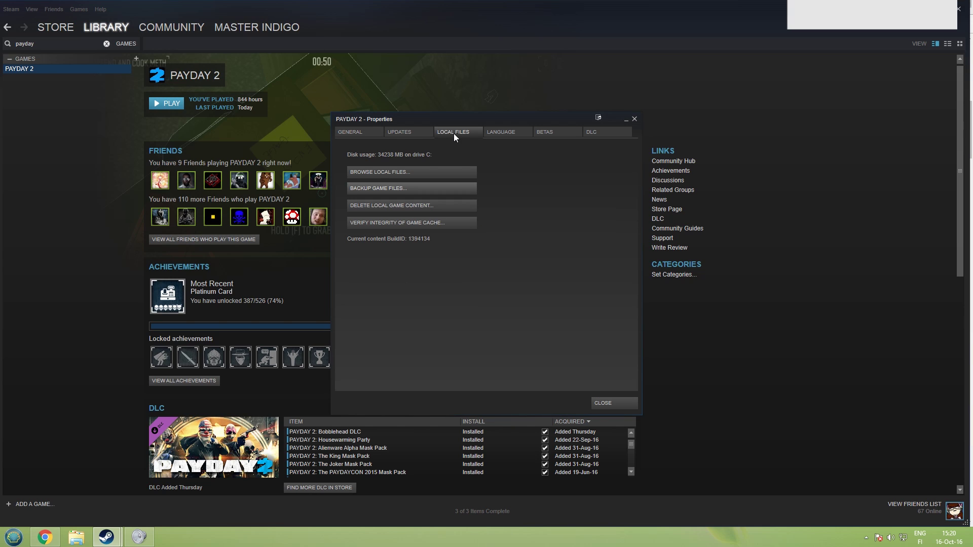
left_click(385, 173)
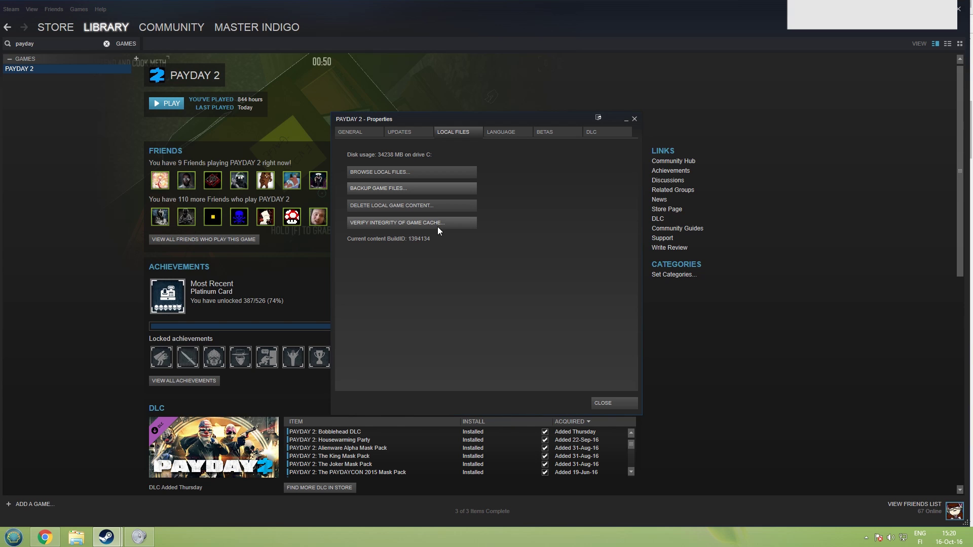
left_click(380, 174)
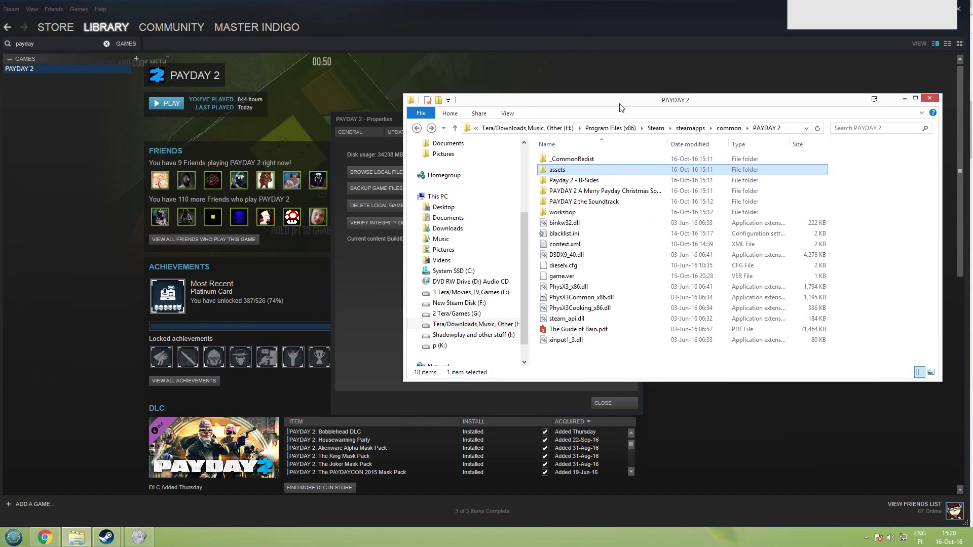
- Close the PAYDAY 2 Properties dialog and the duplicate game folder window
left_click_drag(616, 105, 595, 197)
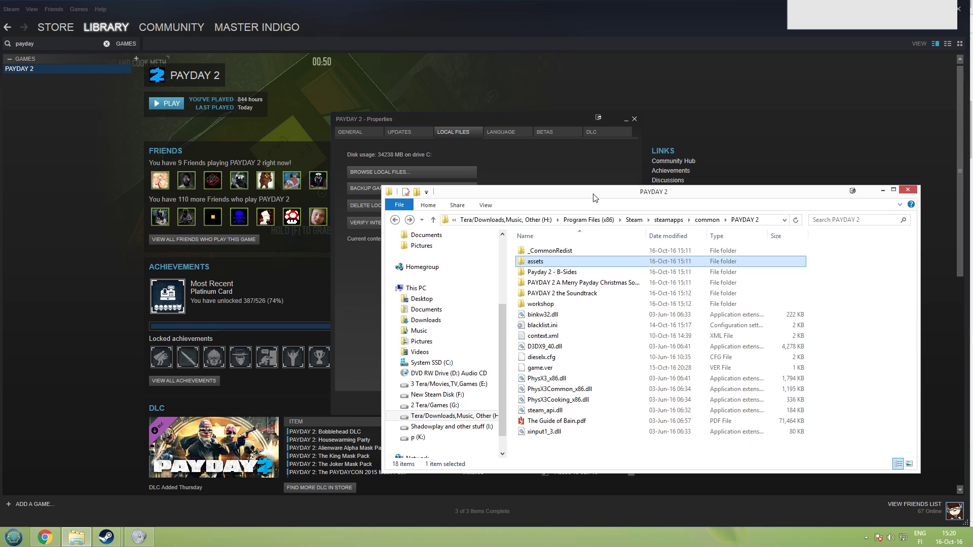
left_click(512, 153)
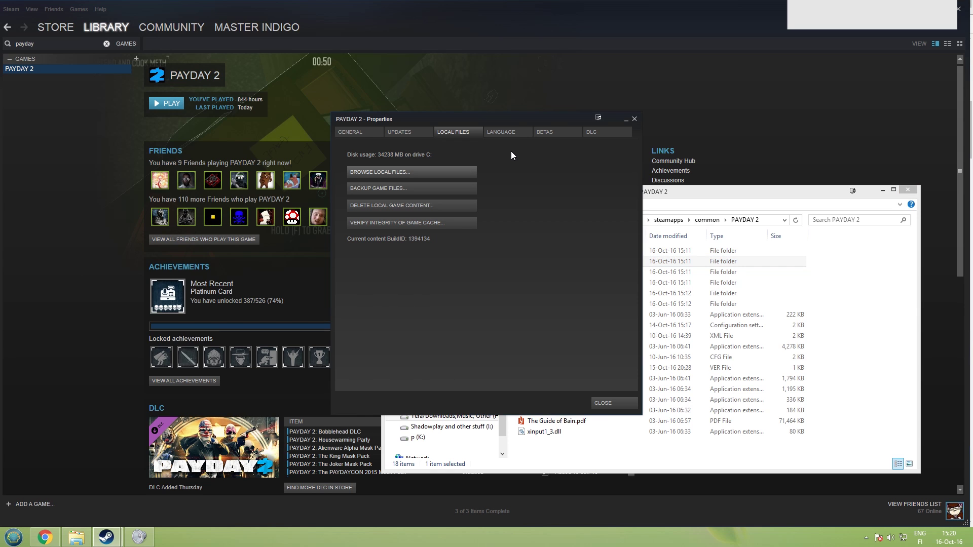
left_click(634, 118)
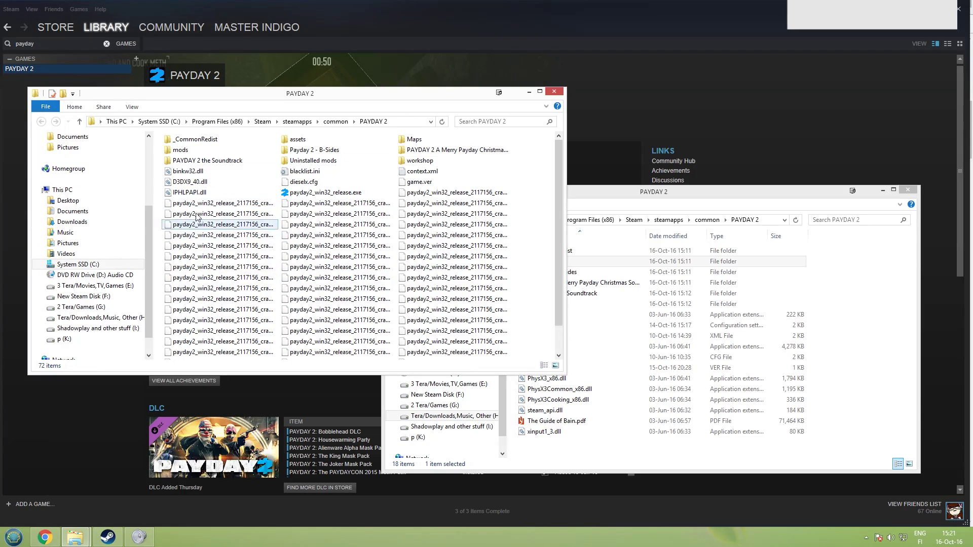
key("ctrl+w")
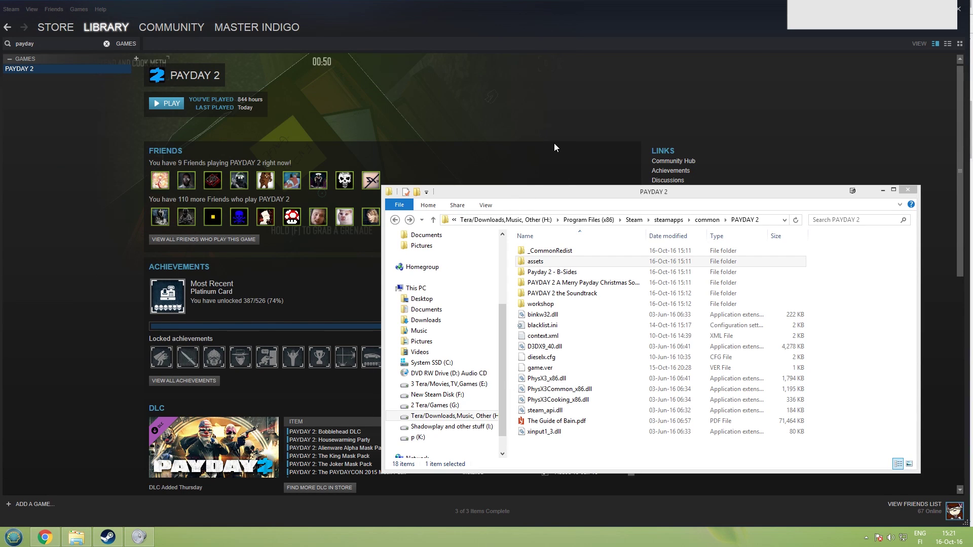
- Move the PAYDAY 2 folder window to the upper left and enlarge it
left_click_drag(583, 191, 346, 59)
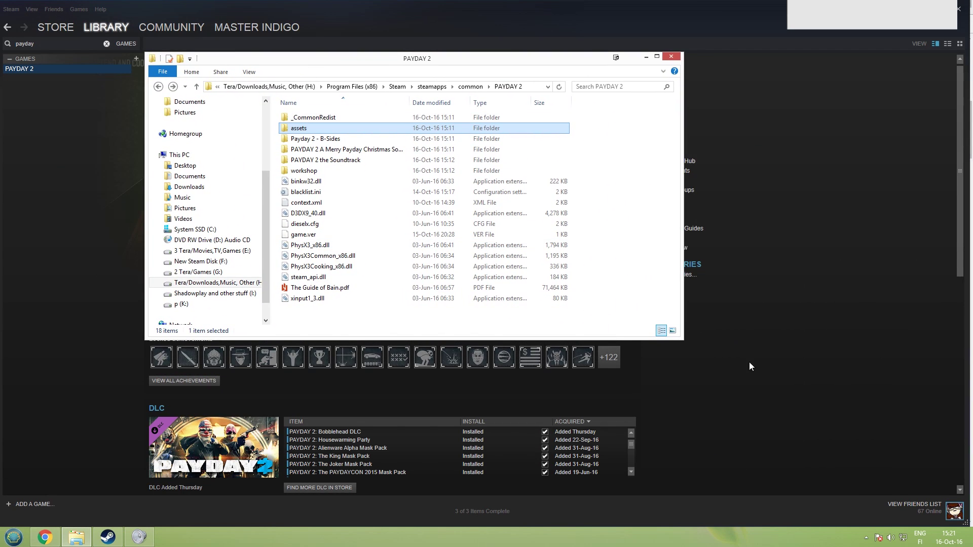
left_click_drag(683, 338, 882, 464)
left_click_drag(852, 418, 284, 111)
left_click(709, 429)
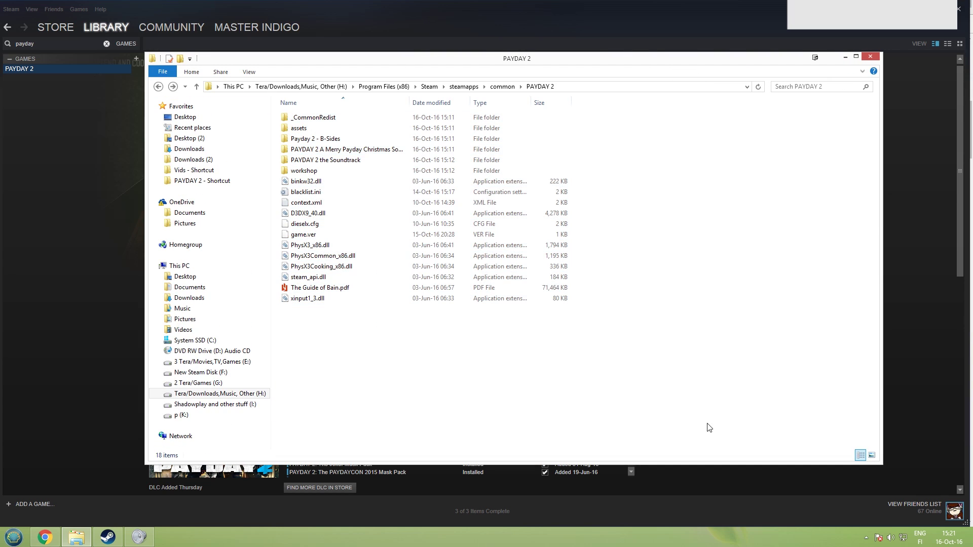
left_click_drag(684, 394, 276, 109)
left_click(669, 425)
left_click_drag(674, 428, 280, 109)
left_click(532, 338)
left_click(309, 287)
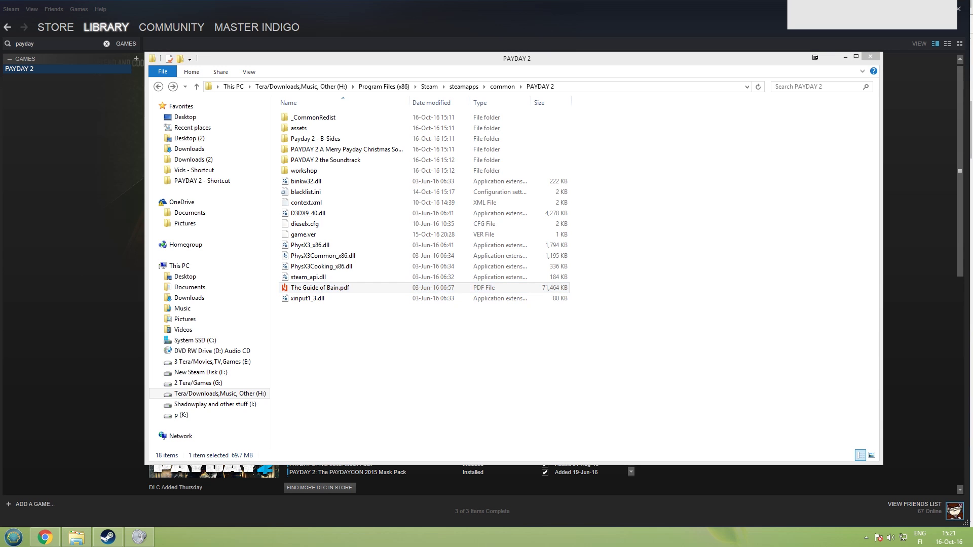
- Copy the mods folder and IPHLPAPI.dll from WinRAR into PAYDAY 2, then close WinRAR
left_click_drag(644, 132, 620, 274)
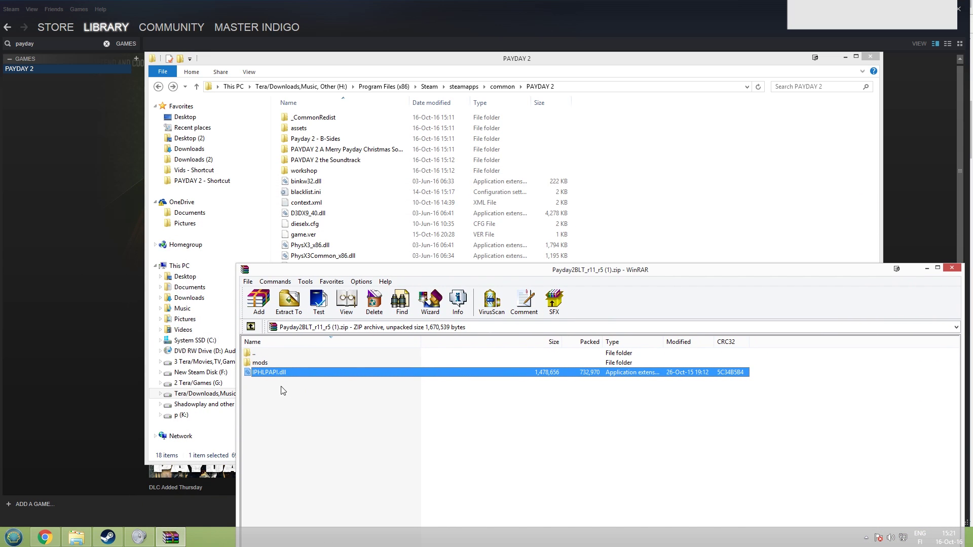
left_click_drag(376, 438, 710, 191)
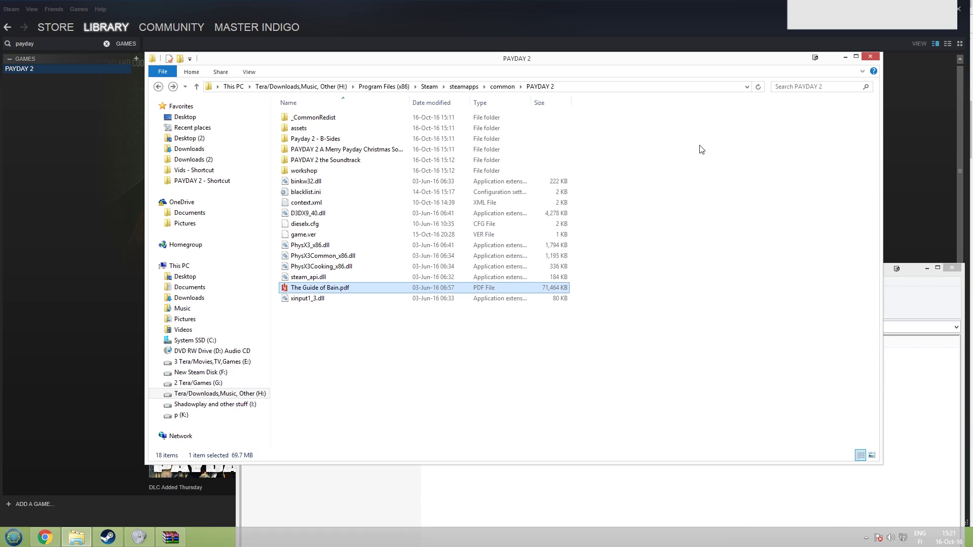
left_click(920, 268)
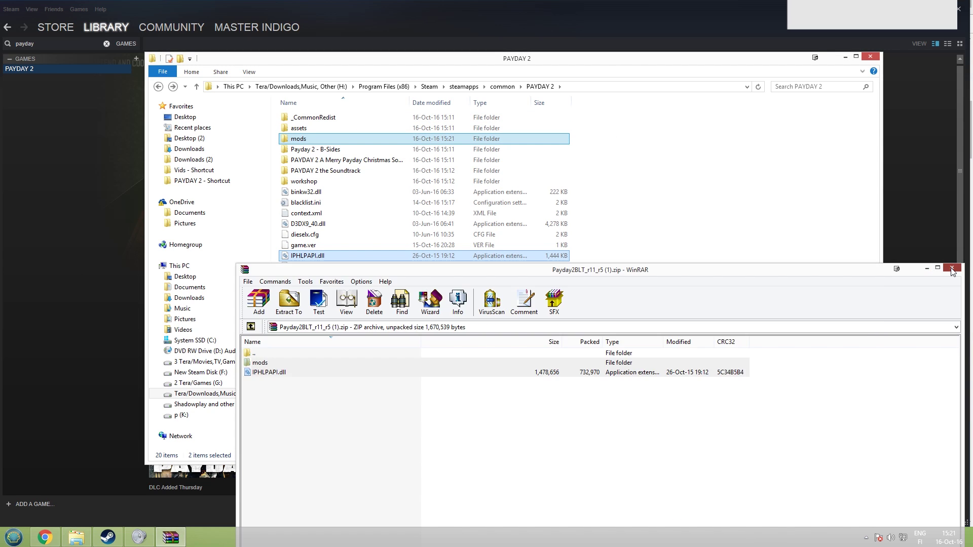
left_click(951, 268)
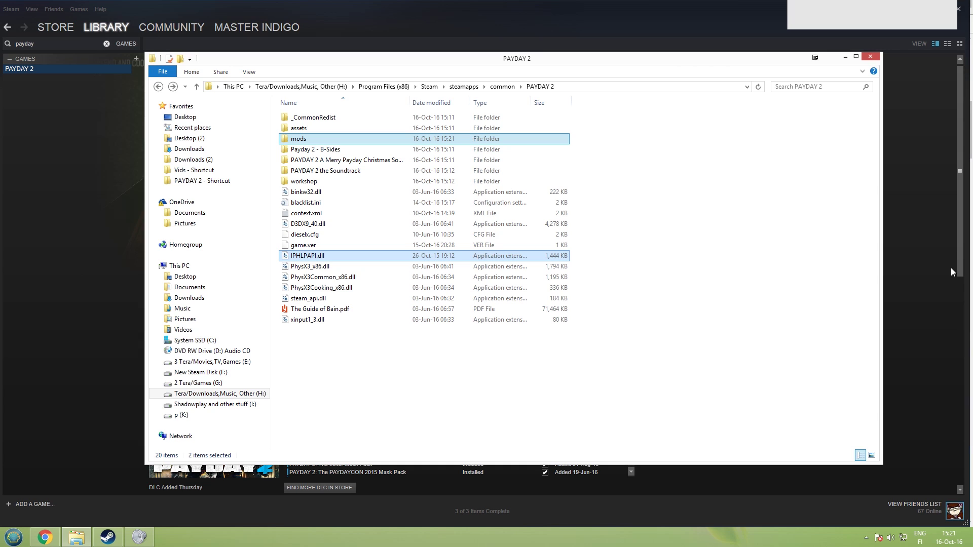
- Return to Chrome's PaydayMods download page and clear its highlighted line
left_click(45, 537)
left_click(170, 275)
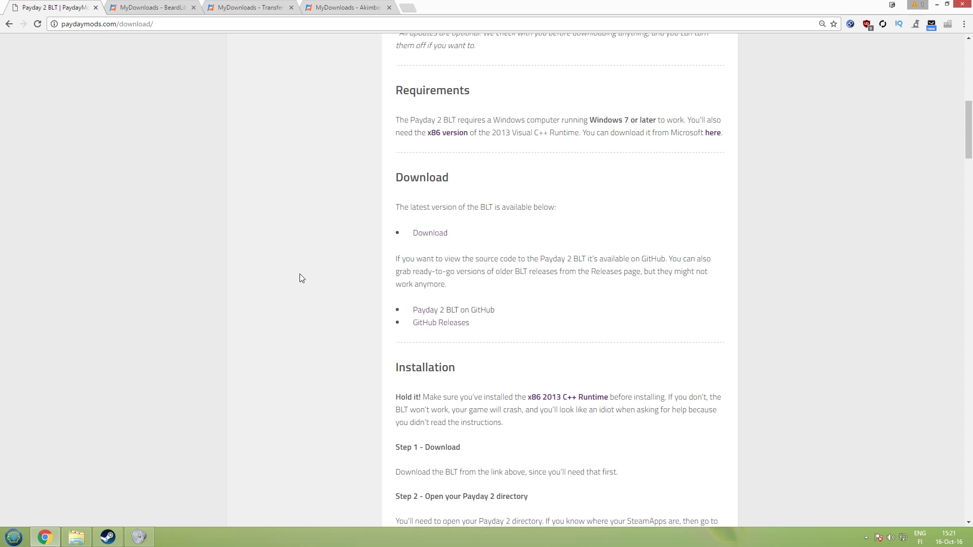
right_click(279, 280)
left_click(233, 223)
scroll(255, 269, "down", 1)
scroll(255, 269, "up", 1)
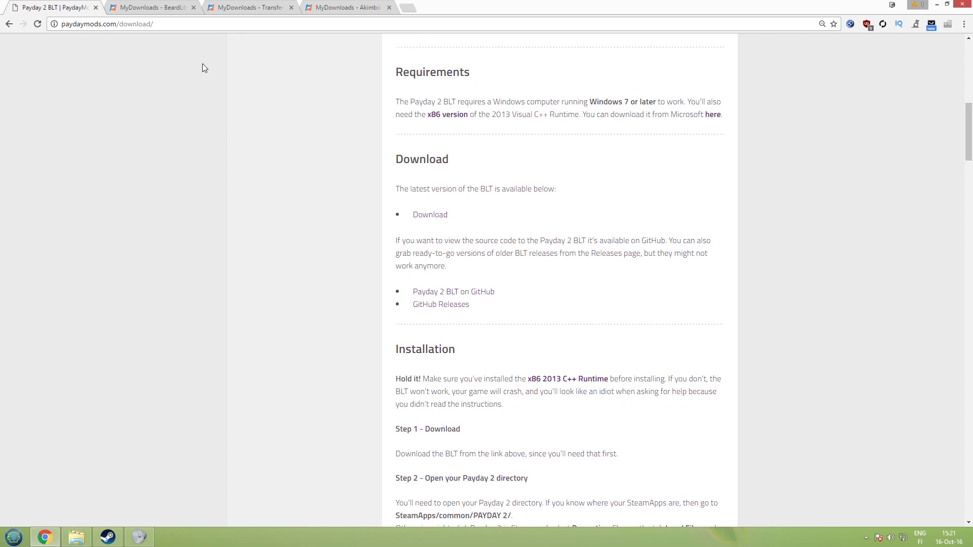
- Switch to the BeardLib tab and download the BeardLib 20.2 archive
left_click(173, 6)
scroll(196, 239, "up", 12)
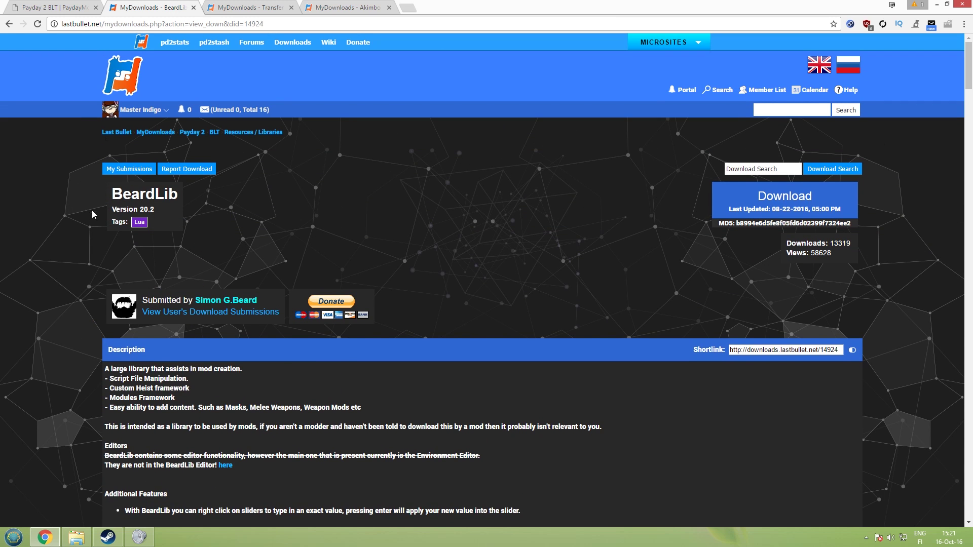
scroll(123, 206, "down", 2)
scroll(164, 212, "up", 1)
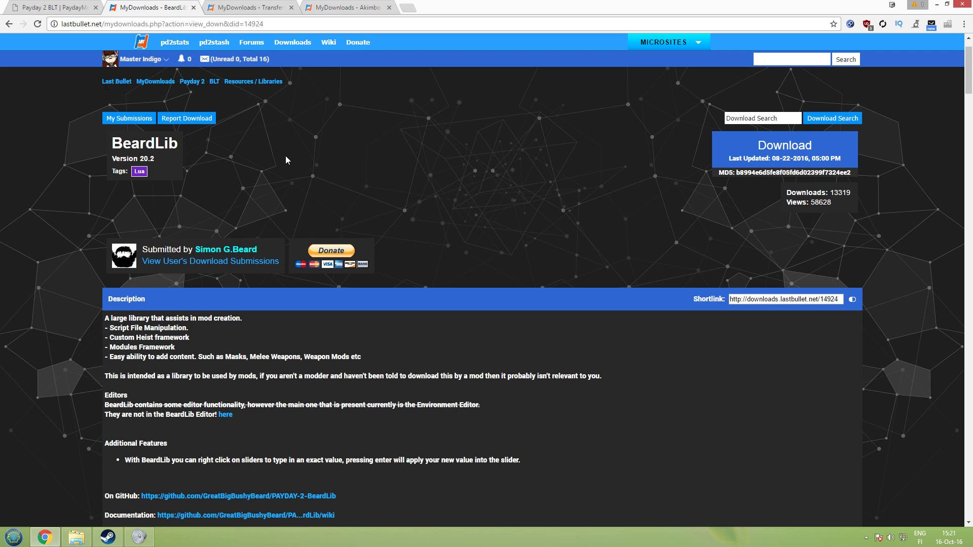
scroll(809, 112, "up", 1)
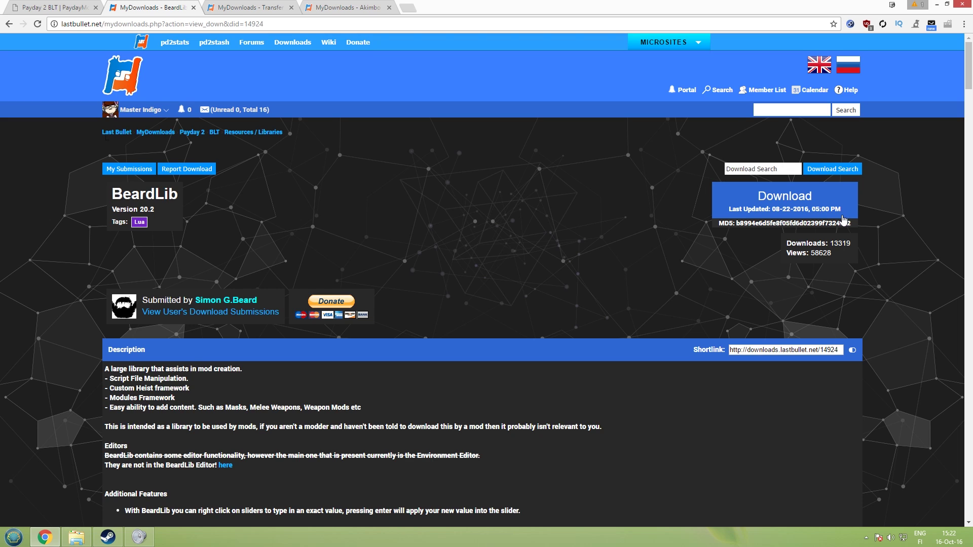
left_click(761, 198)
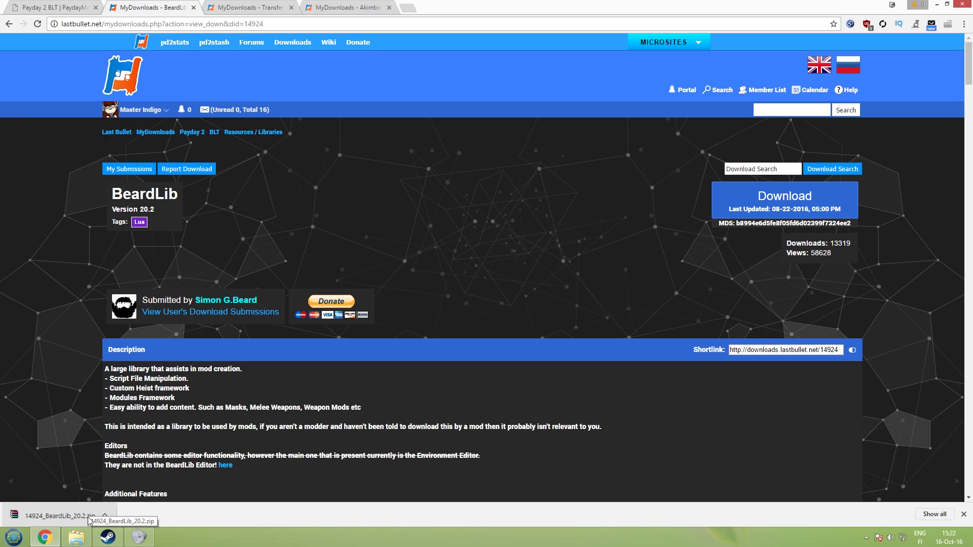
- Open the BeardLib zip in WinRAR and open PAYDAY 2's mods folder in Explorer
left_click(61, 516)
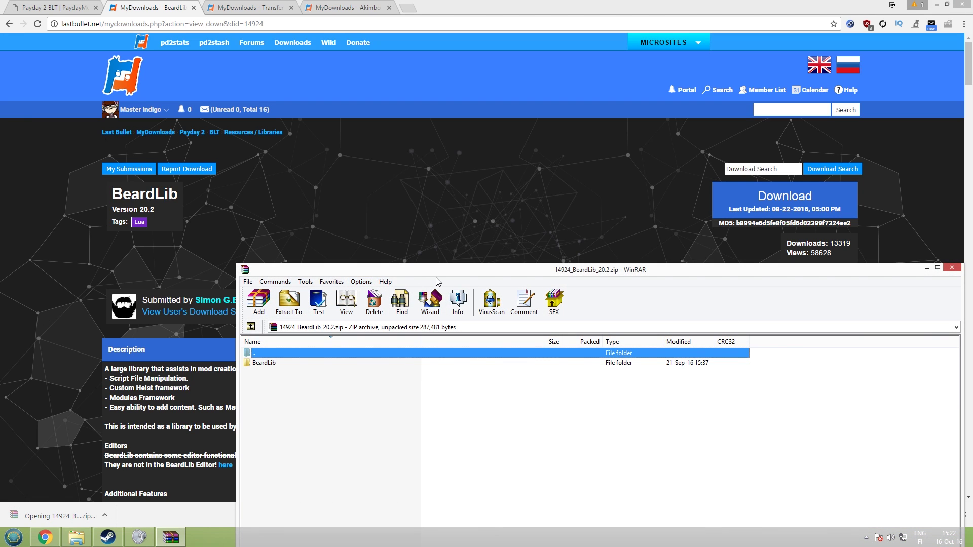
left_click_drag(377, 266, 376, 108)
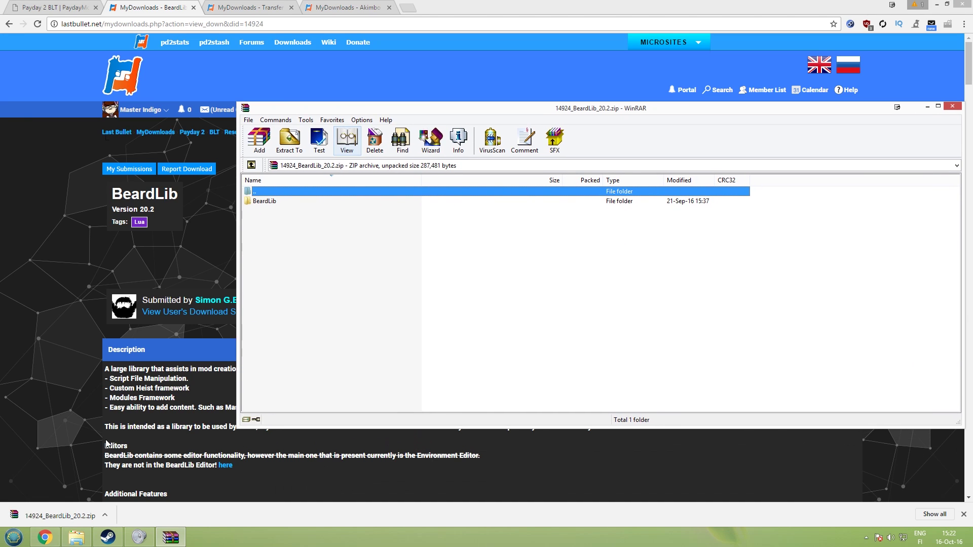
left_click(76, 537)
left_click(459, 378)
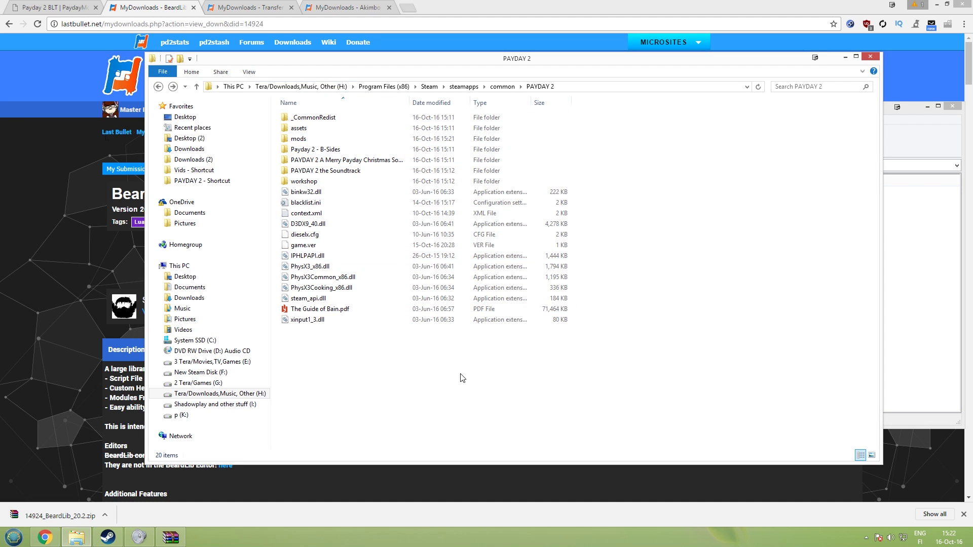
double_click(297, 139)
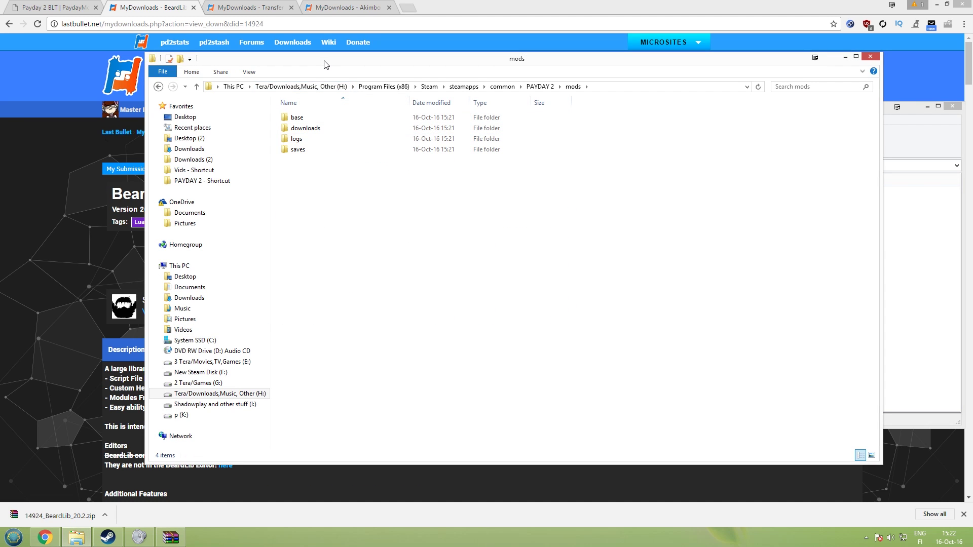
- Copy the BeardLib folder into the mods folder and close WinRAR
left_click_drag(325, 59, 373, 287)
left_click_drag(264, 200, 409, 467)
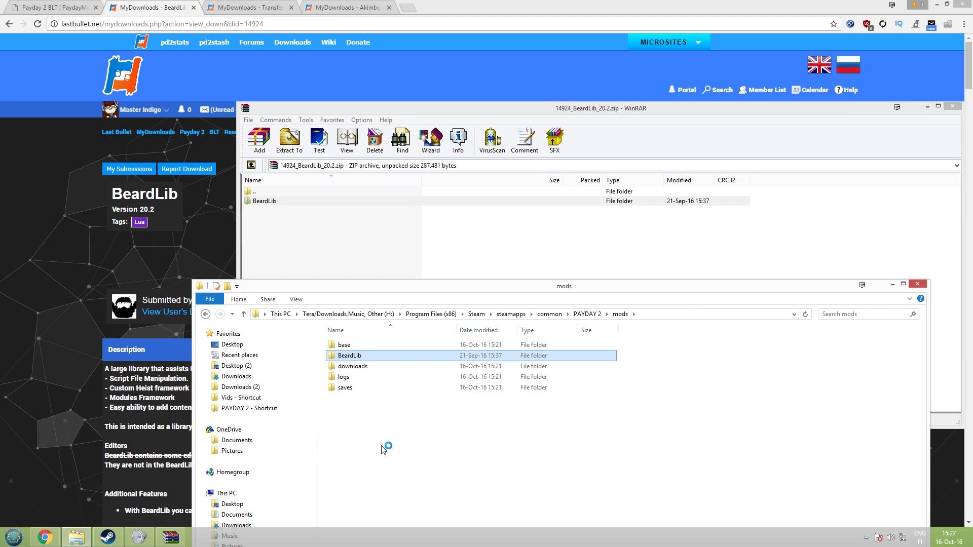
left_click(959, 107)
left_click_drag(610, 293, 603, 118)
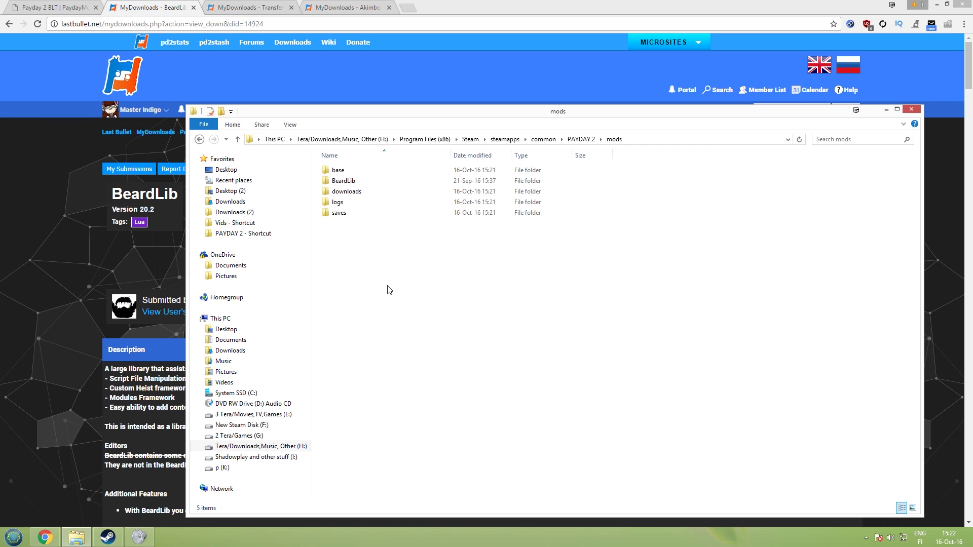
- Go back to the PAYDAY 2 folder and open its assets folder
left_click(199, 140)
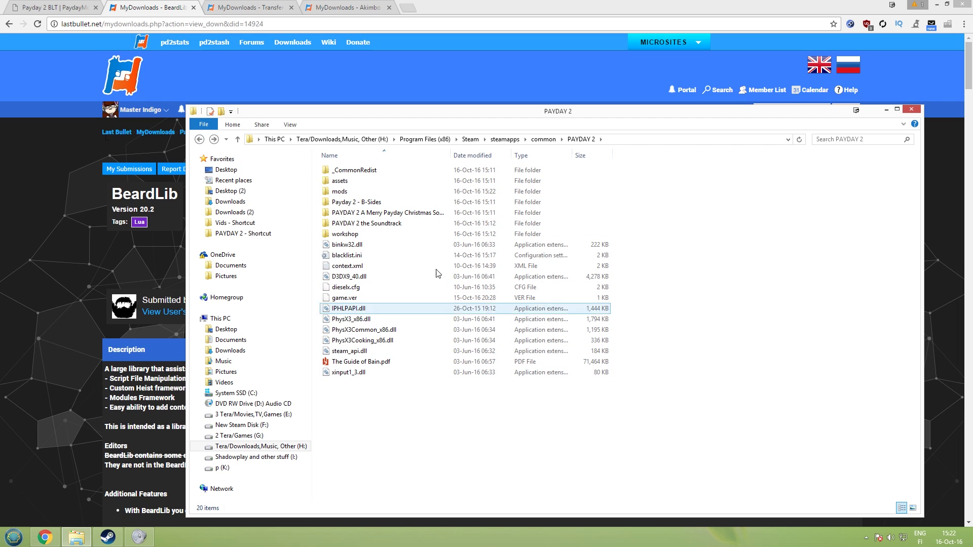
double_click(336, 181)
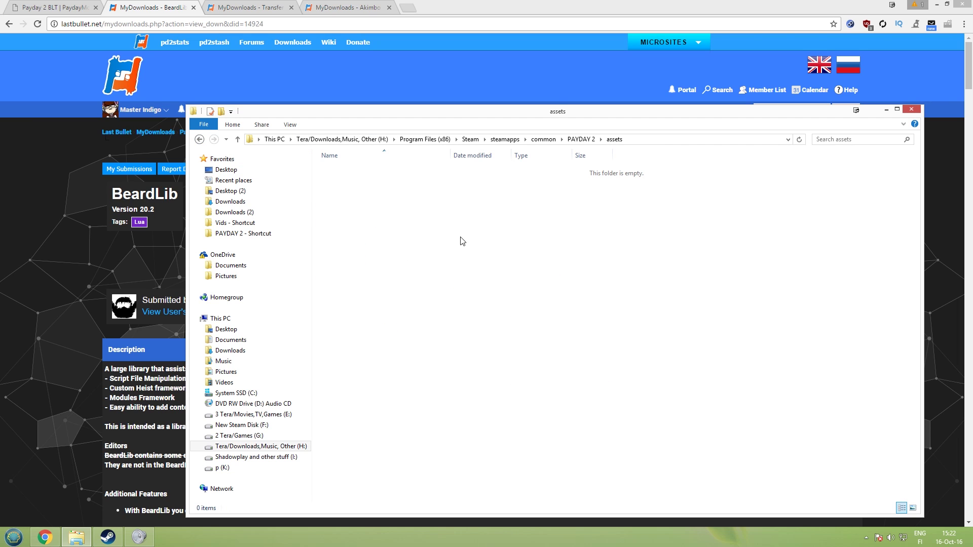
left_click_drag(730, 464, 320, 119)
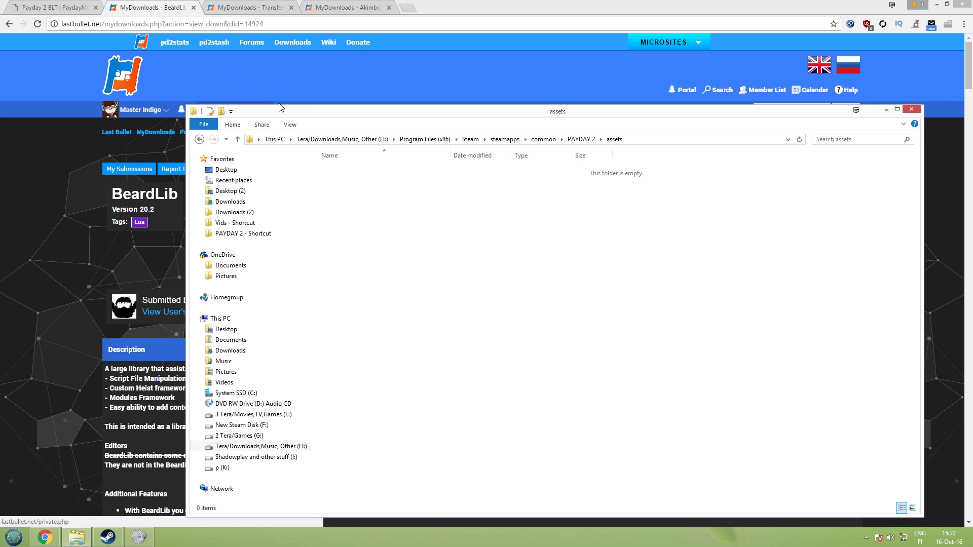
left_click_drag(601, 310, 399, 152)
left_click_drag(610, 360, 315, 163)
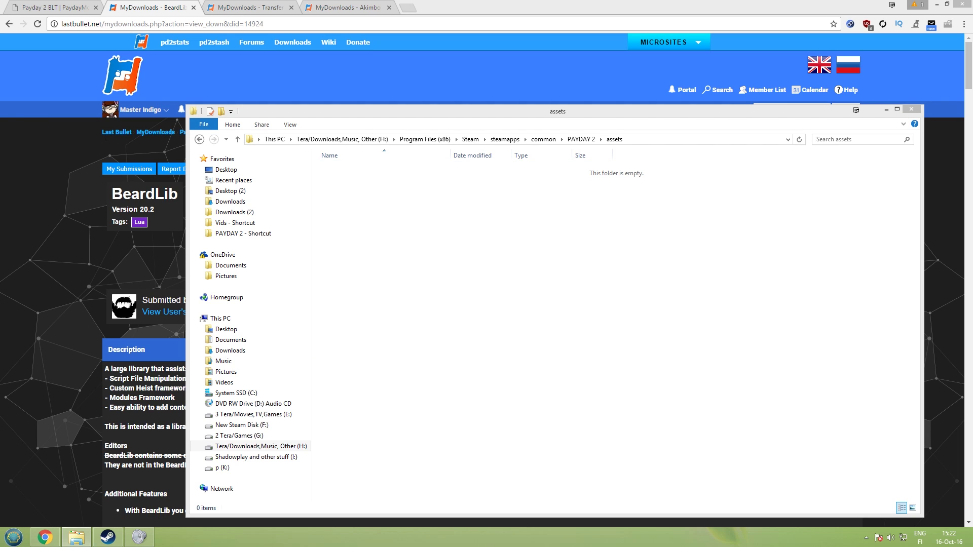
- Bring the assets window back and drag-select across it, confirming the folder is empty
left_click(76, 537)
left_click(76, 537)
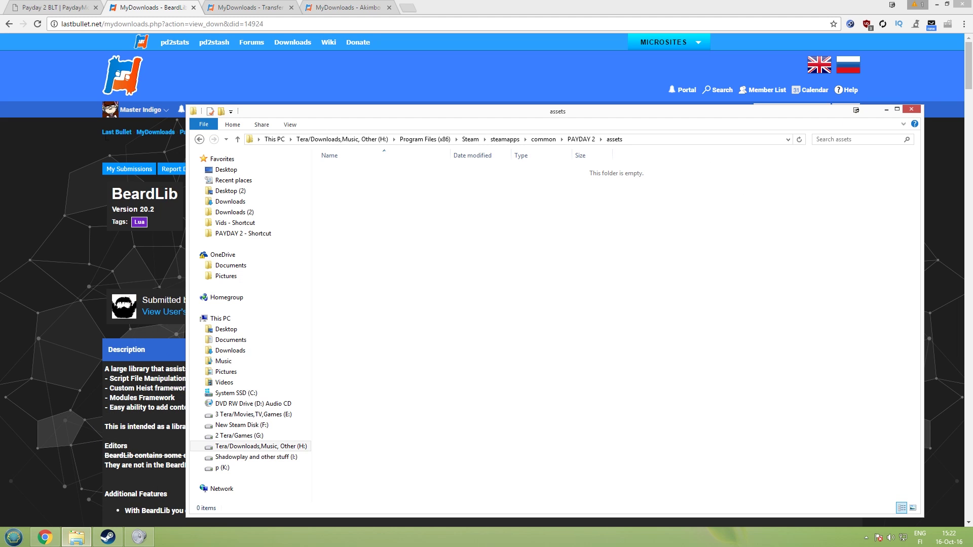
left_click_drag(605, 281, 398, 141)
left_click_drag(599, 348, 208, 26)
left_click_drag(775, 451, 325, 113)
left_click_drag(663, 426, 193, 121)
left_click_drag(623, 406, 543, 345)
left_click_drag(699, 457, 263, 132)
left_click_drag(666, 463, 355, 228)
left_click_drag(710, 485, 304, 132)
left_click_drag(697, 406, 324, 168)
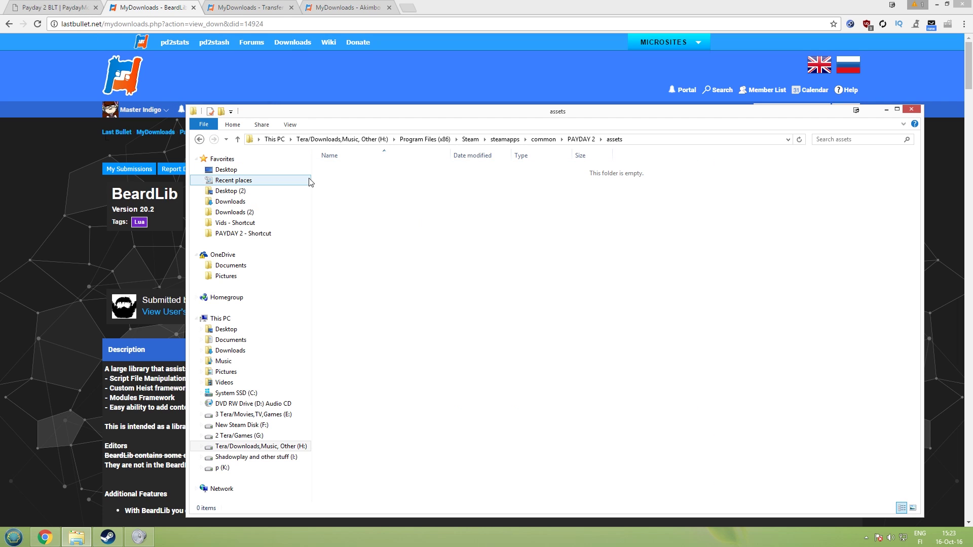
- Create a new folder in assets named mod_overrides
right_click(333, 200)
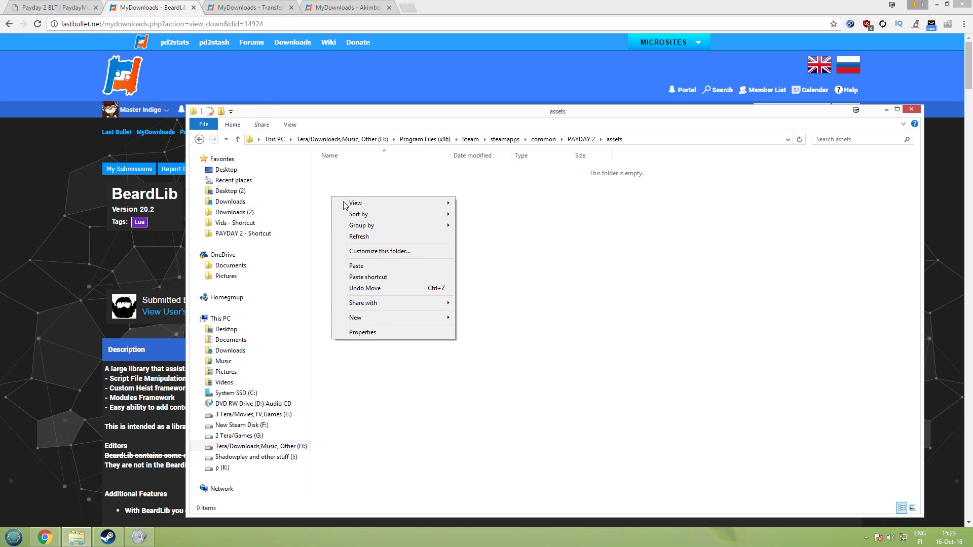
mouse_move(427, 323)
left_click(476, 316)
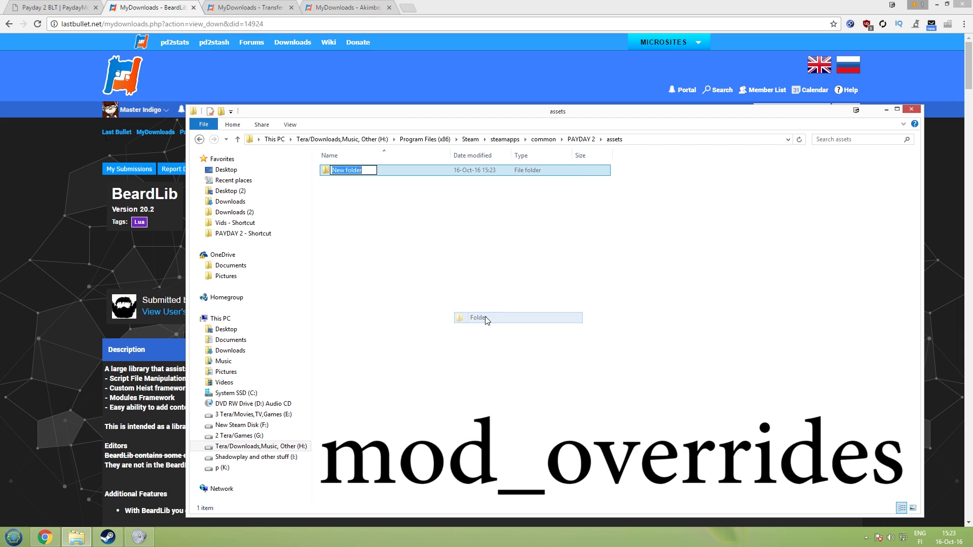
type("mo")
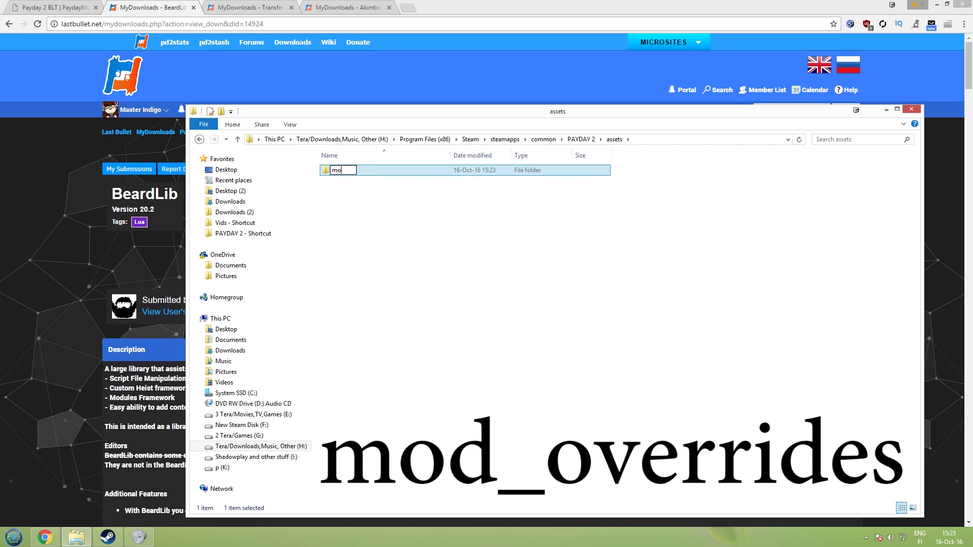
type("d_")
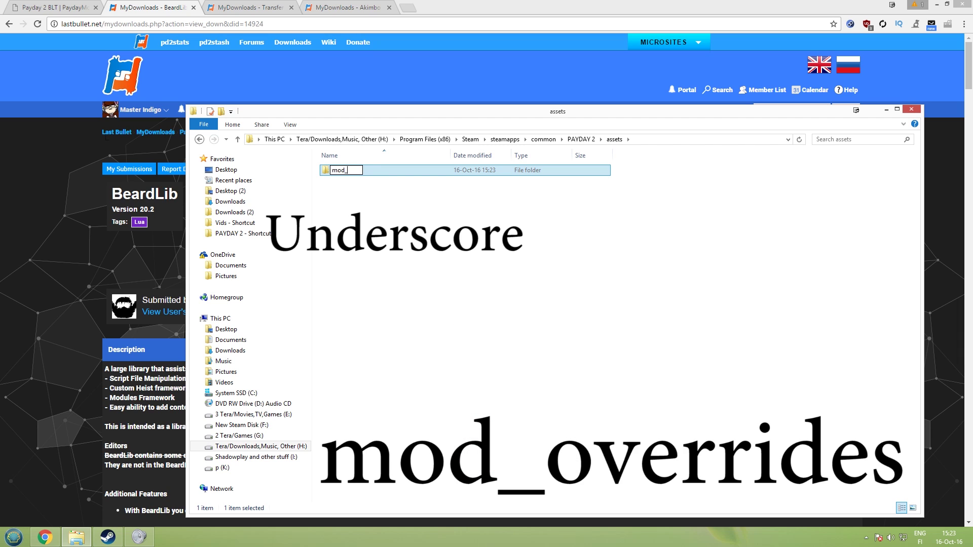
type("overrides")
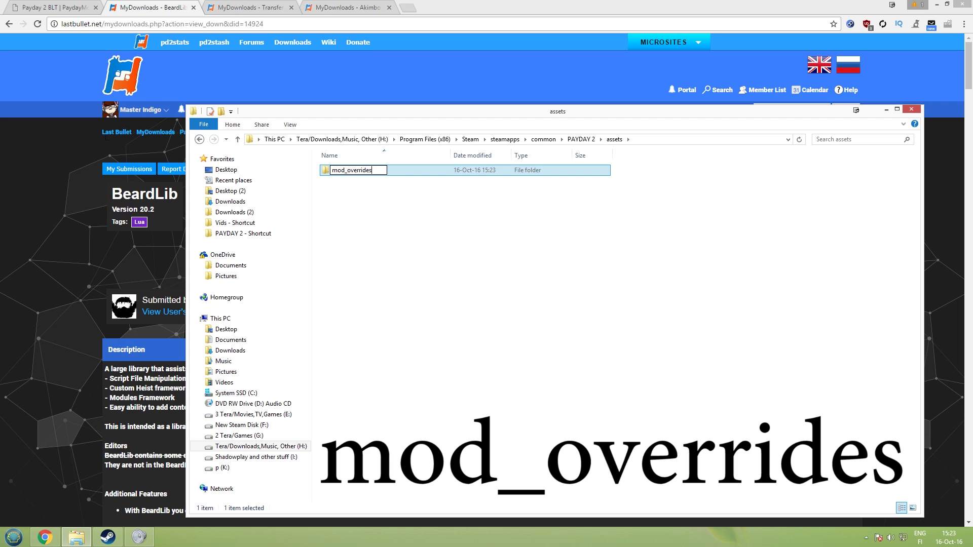
key("Return")
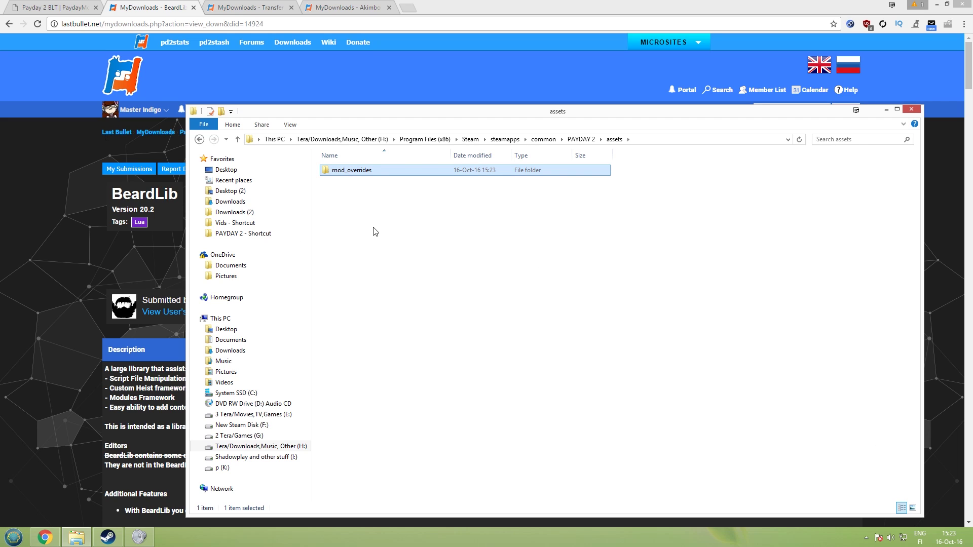
- Open mod_overrides and step back and forward through the folder history
double_click(357, 172)
key("BackSpace")
key("BackSpace")
key("alt+Right")
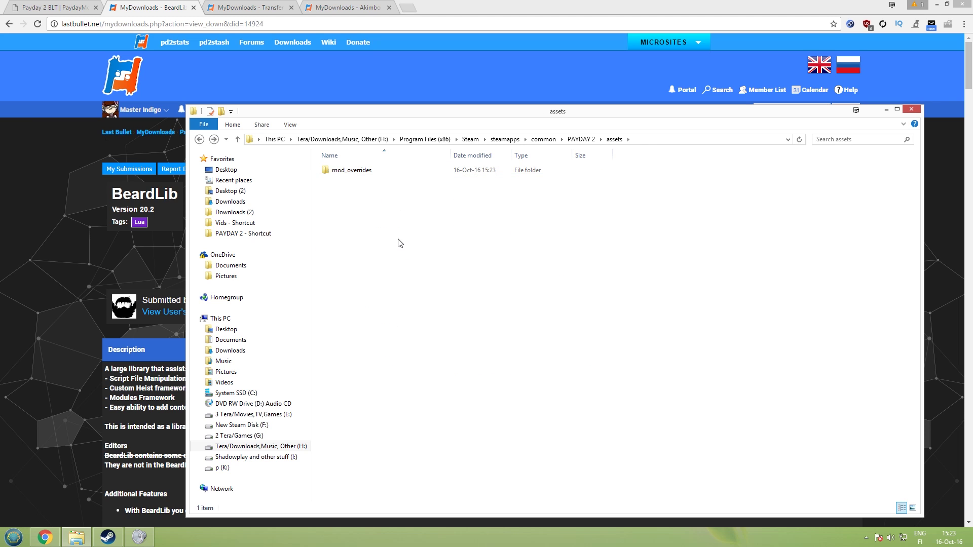
key("BackSpace")
key("alt+Right")
- Open mod_overrides, then go to the mods folder and check its contents
double_click(350, 172)
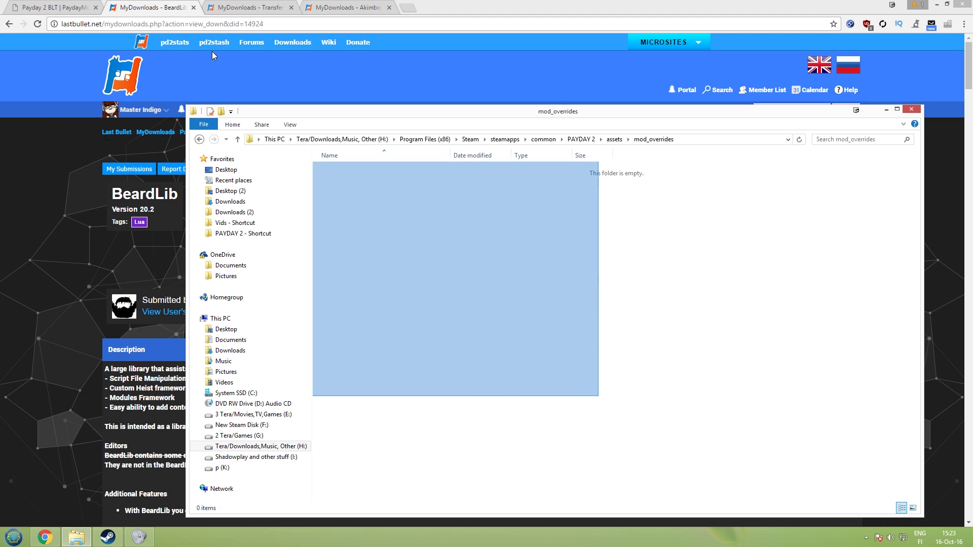
key("BackSpace")
key("BackSpace")
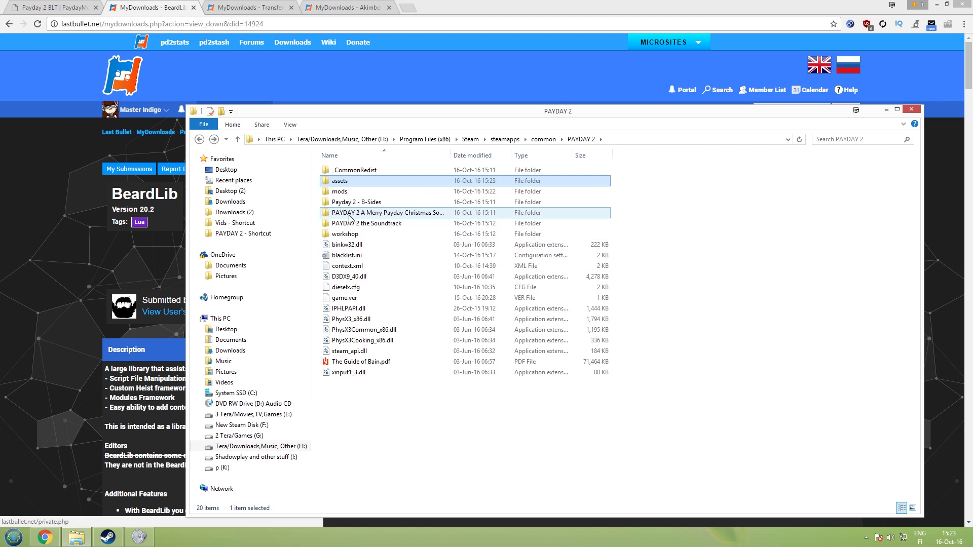
double_click(339, 191)
key("ctrl+a")
left_click(518, 321)
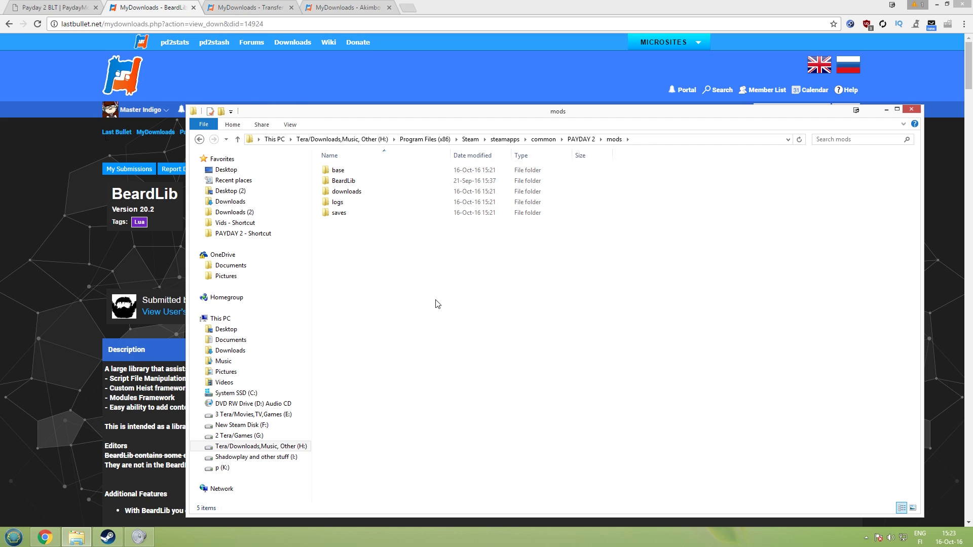
- Go back to PAYDAY 2 and reopen assets\mod_overrides using the keyboard
key("BackSpace")
key("Up")
key("Return")
left_click_drag(608, 359, 182, 29)
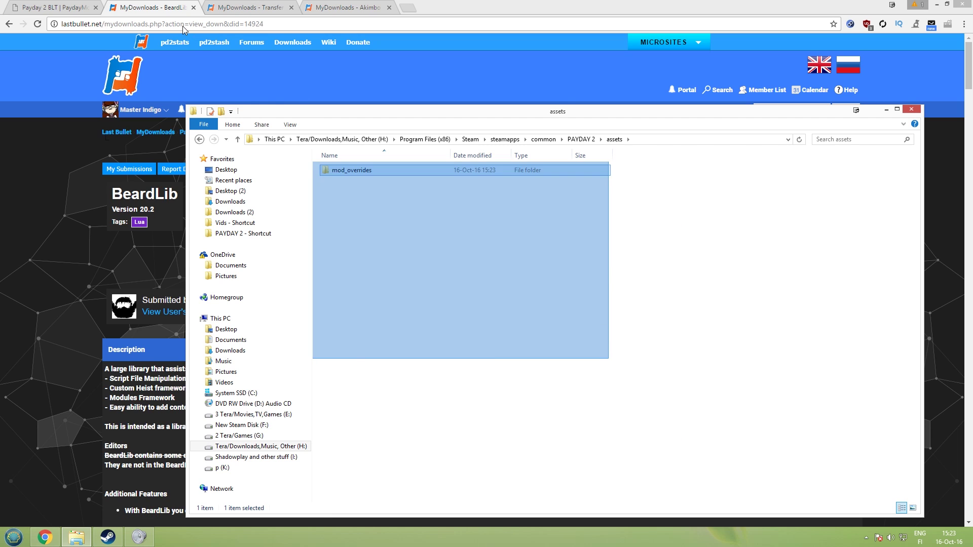
left_click(401, 311)
double_click(337, 172)
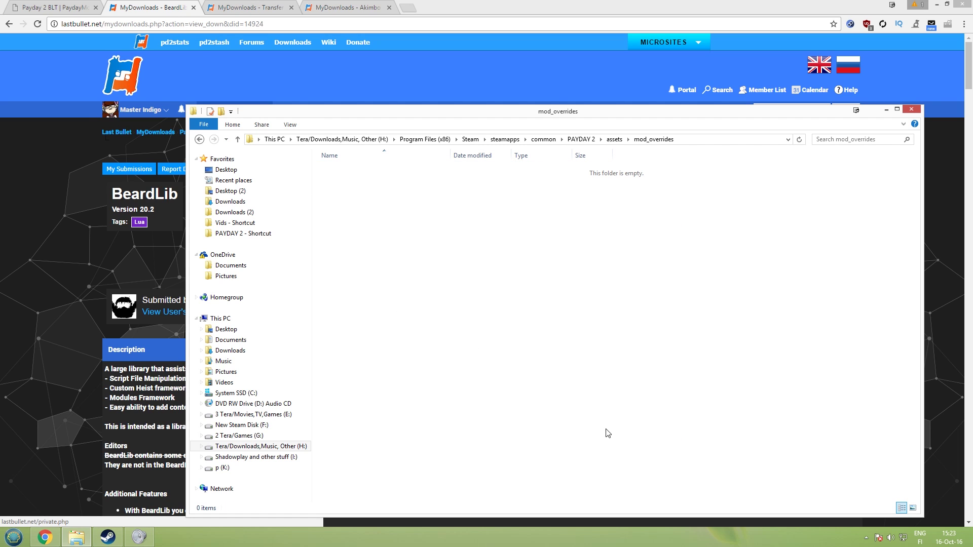
- Step back to PAYDAY 2, reopen the mods folder, then return to PAYDAY 2
key("BackSpace")
key("BackSpace")
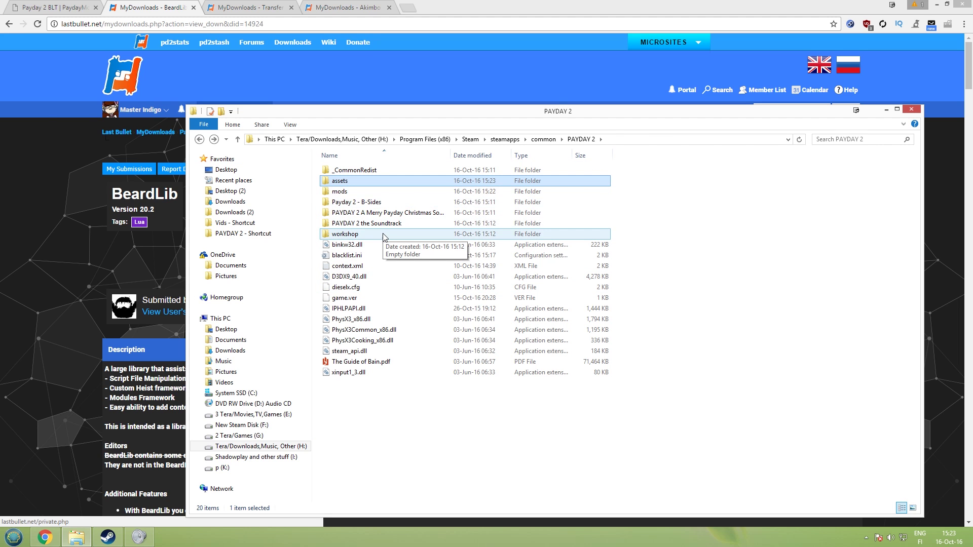
left_click(339, 192)
double_click(340, 192)
left_click_drag(603, 435, 324, 167)
key("BackSpace")
- Close the Payday 2 BLT and BeardLib tabs in Chrome
left_click(216, 103)
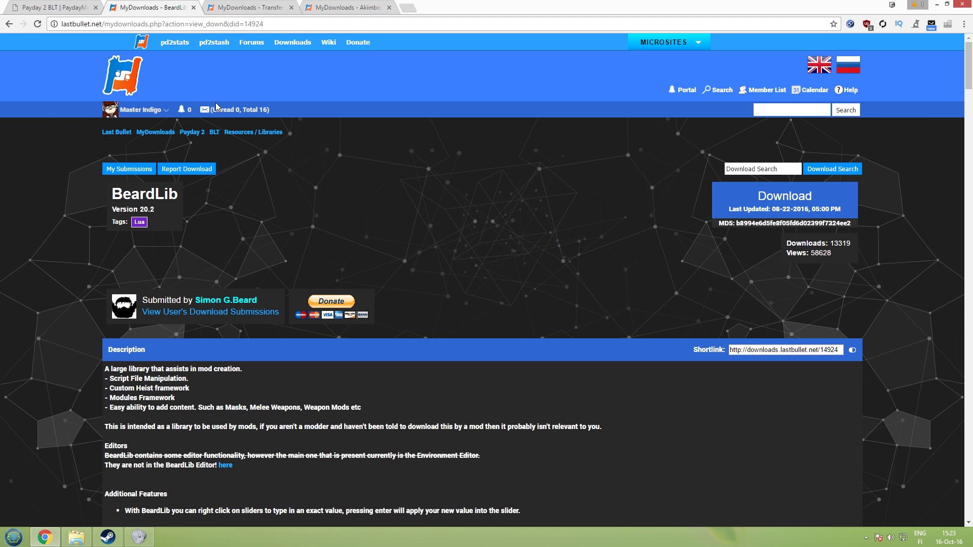
left_click(95, 8)
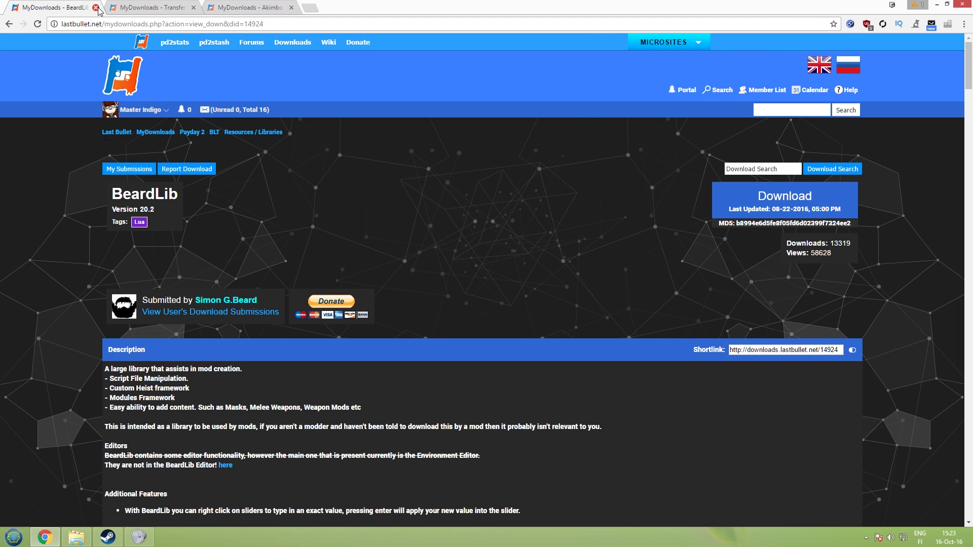
left_click(95, 8)
- Download the Transfer Frenzy 2.0 archive from its page
scroll(84, 202, "up", 15)
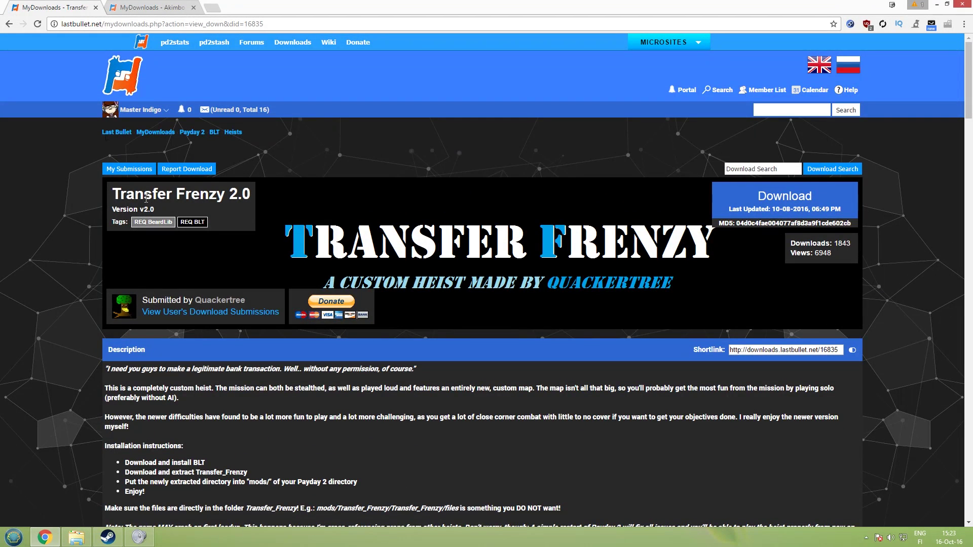
triple_click(123, 191)
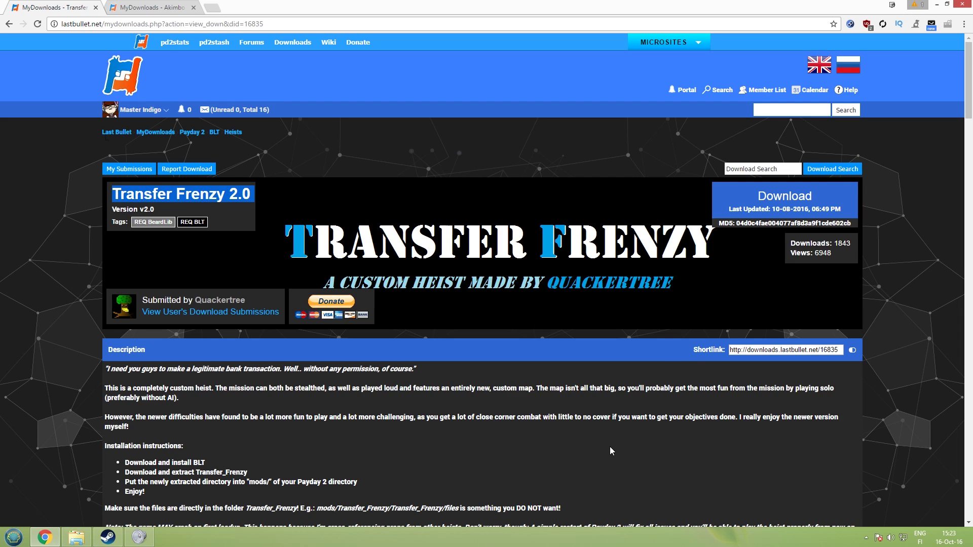
left_click(579, 388)
left_click(752, 200)
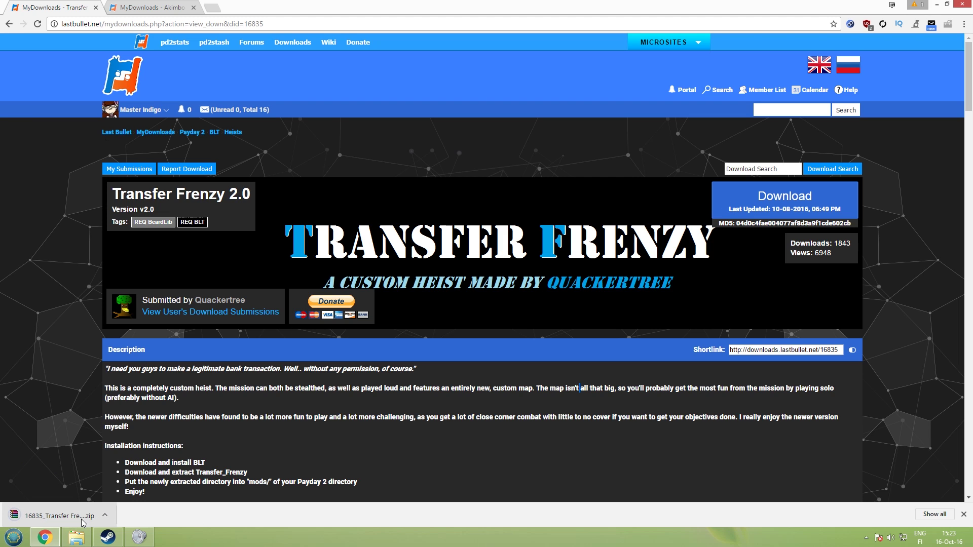
- Open the Transfer Frenzy zip in WinRAR and bring its Chrome page back in front
left_click(70, 513)
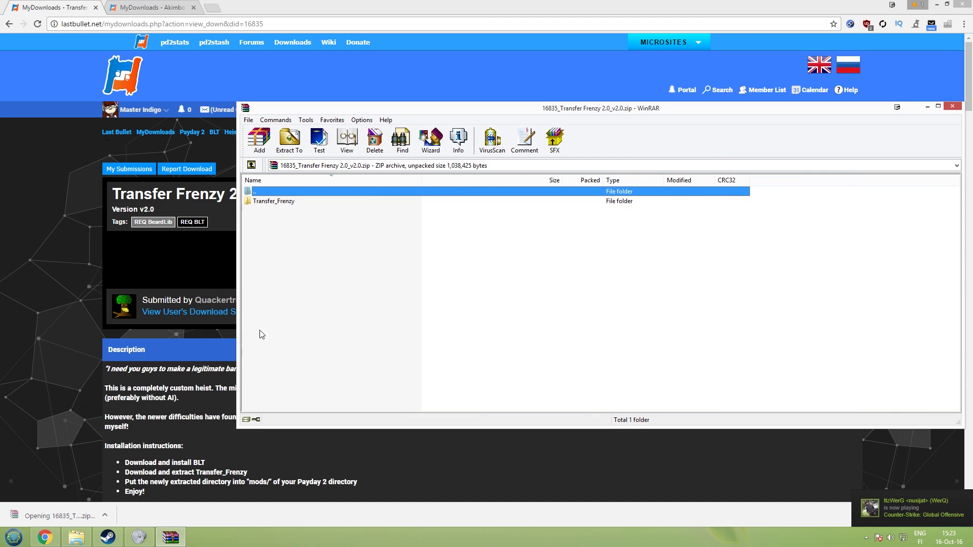
left_click(160, 389)
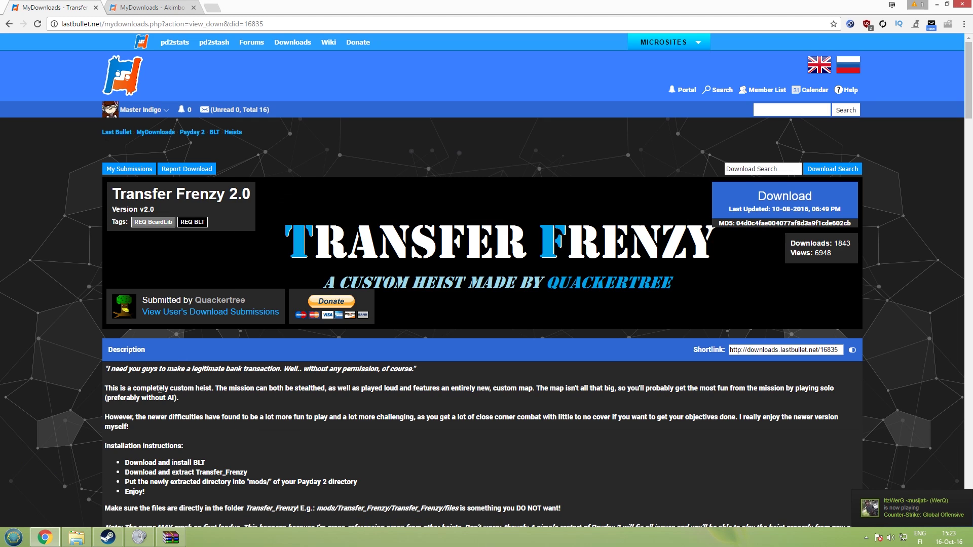
scroll(236, 338, "down", 1)
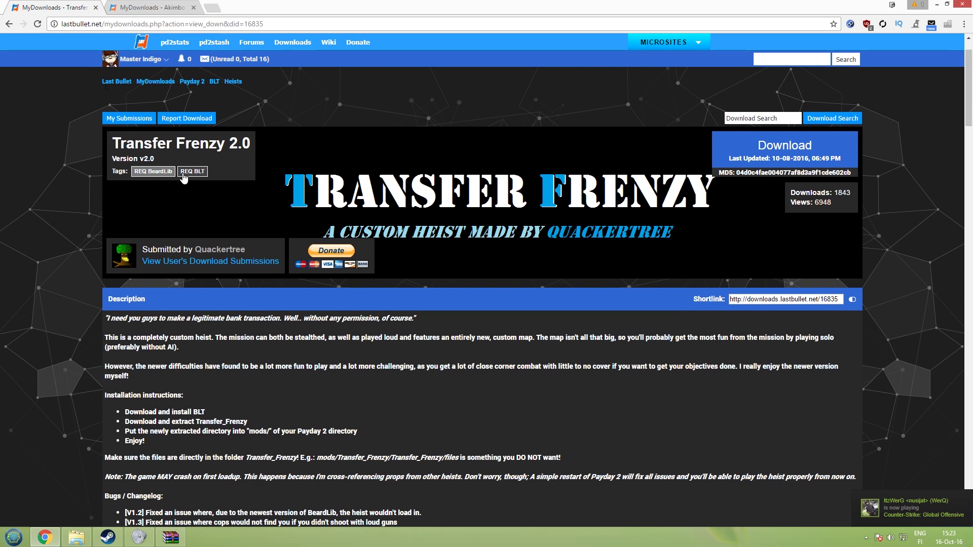
scroll(205, 288, "down", 3)
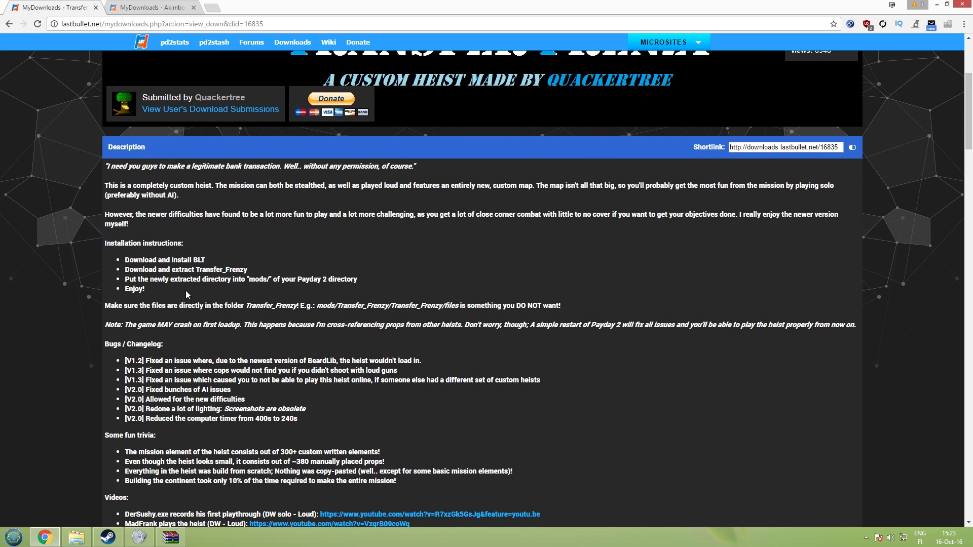
- Read each Installation instructions line, from installing BLT to the mods directory step
left_click_drag(185, 291, 117, 256)
triple_click(148, 261)
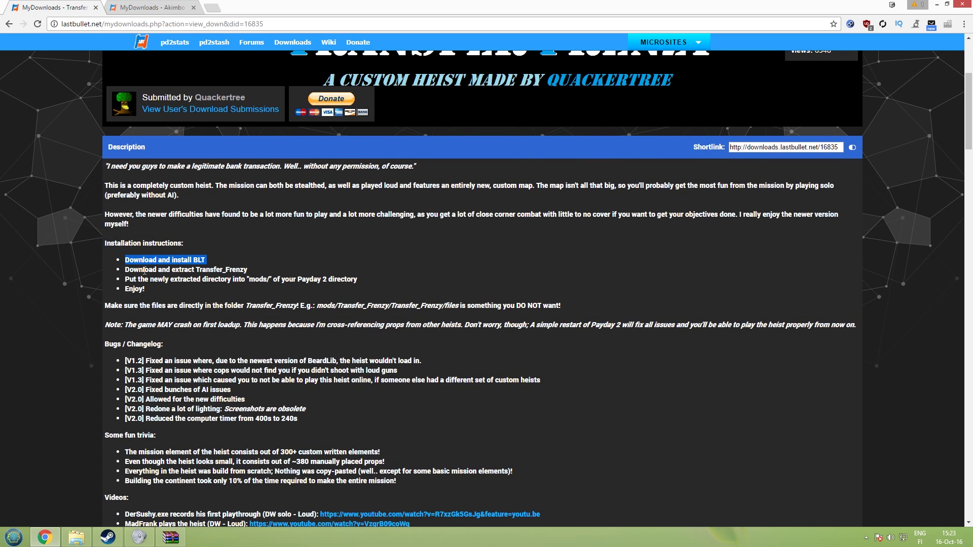
triple_click(144, 271)
triple_click(164, 280)
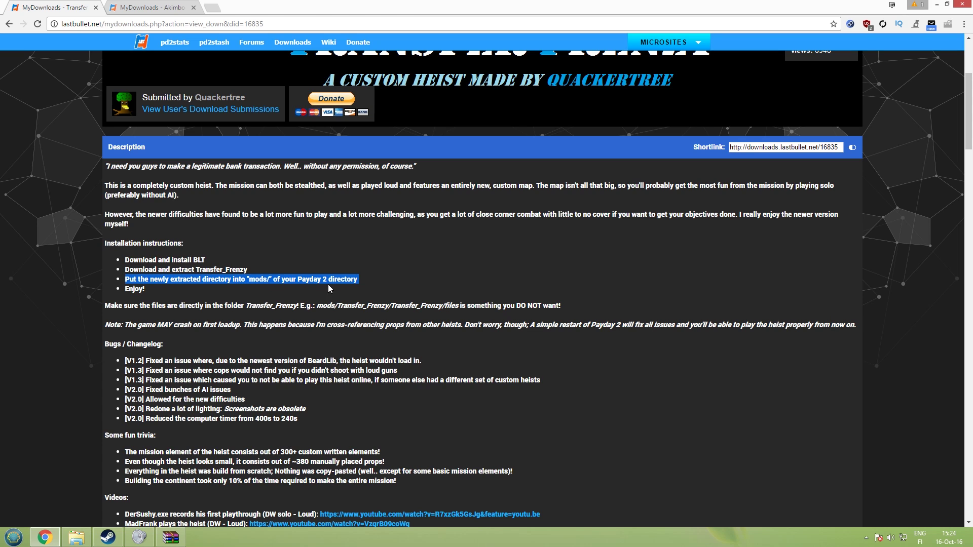
- Copy the Transfer_Frenzy folder from the WinRAR archive into PAYDAY 2's mods folder
left_click(76, 537)
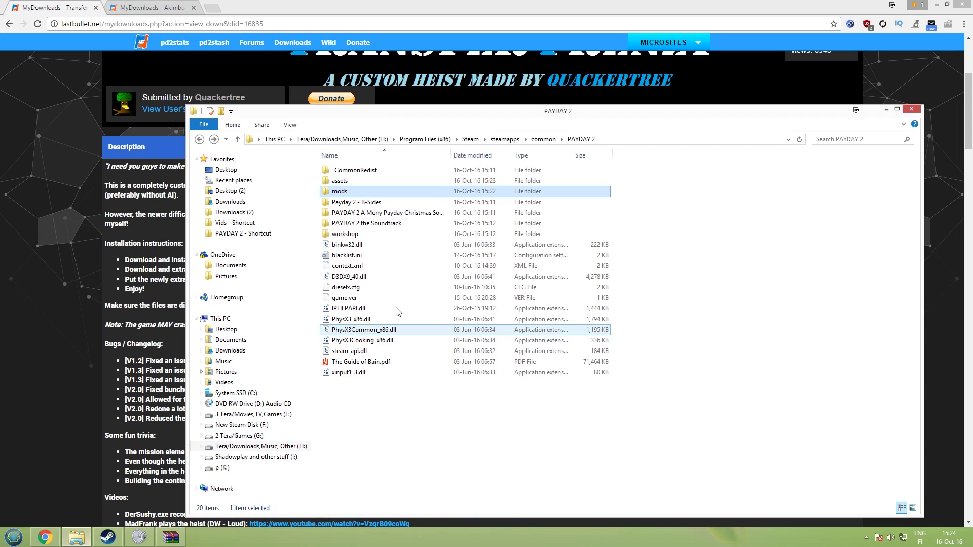
double_click(340, 192)
left_click(171, 537)
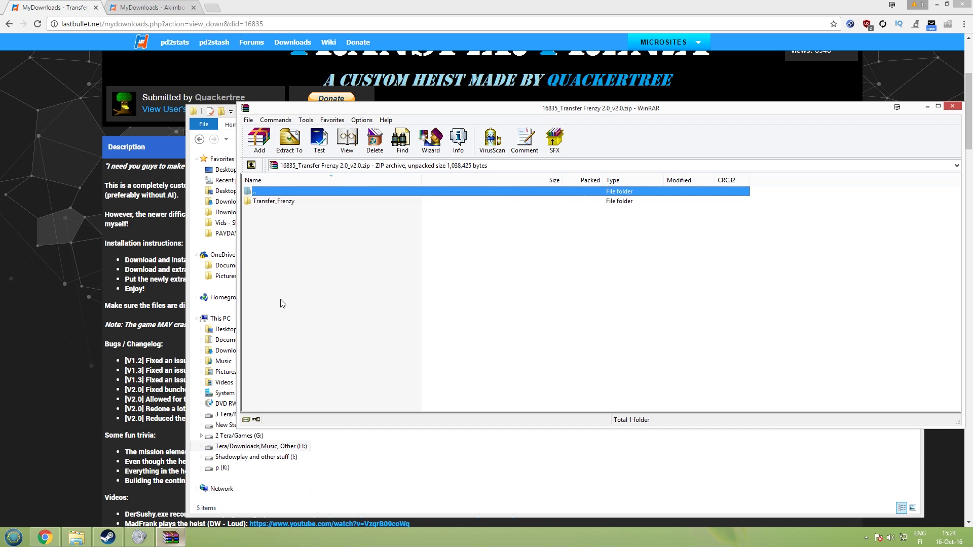
left_click_drag(258, 202, 489, 440)
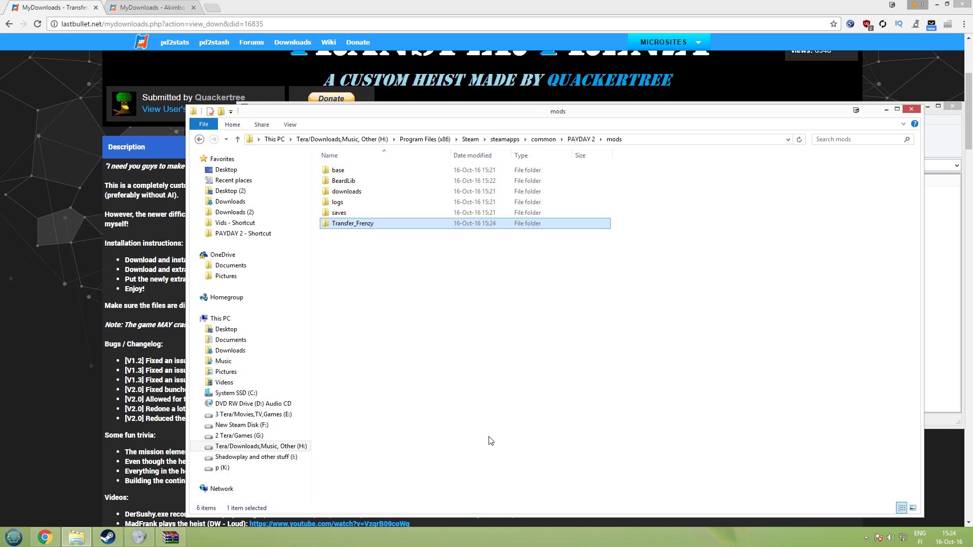
- Delete the Transfer Frenzy zip that was accidentally copied into the mods folder
left_click(925, 133)
left_click(596, 229)
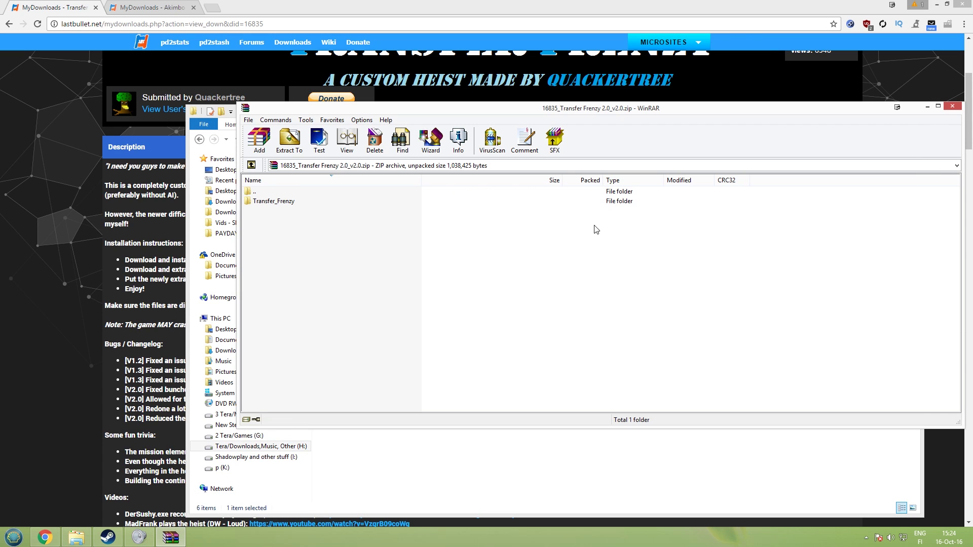
double_click(270, 196)
left_click_drag(406, 107, 671, 84)
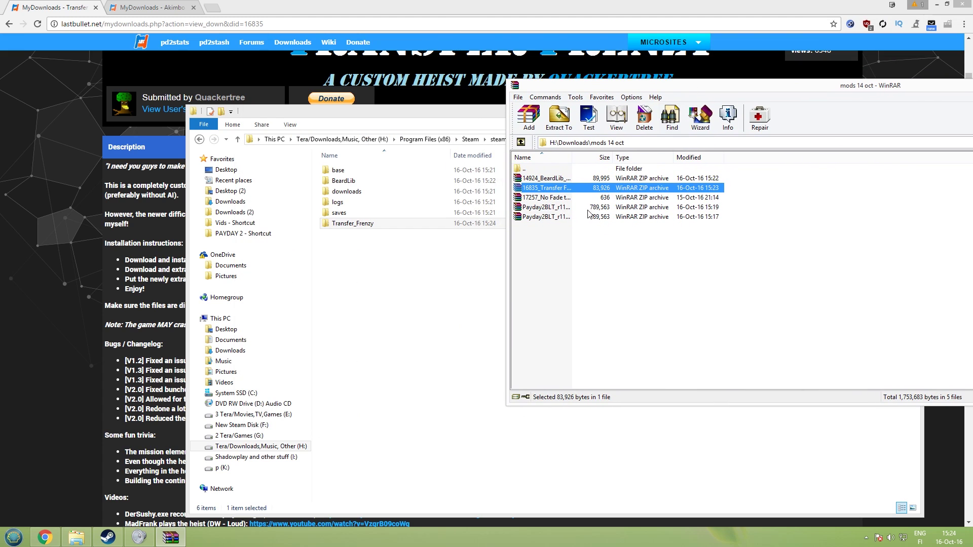
left_click_drag(548, 189, 374, 297)
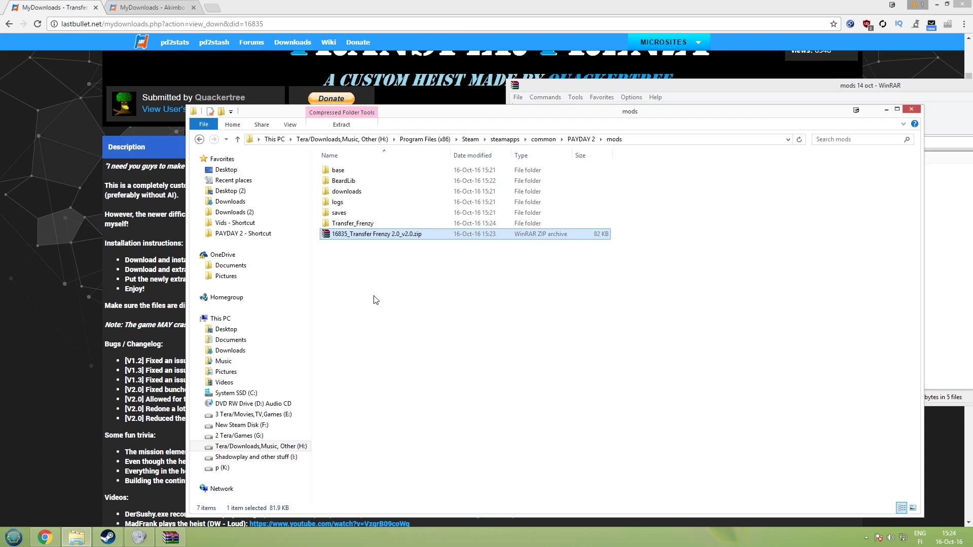
left_click(374, 235)
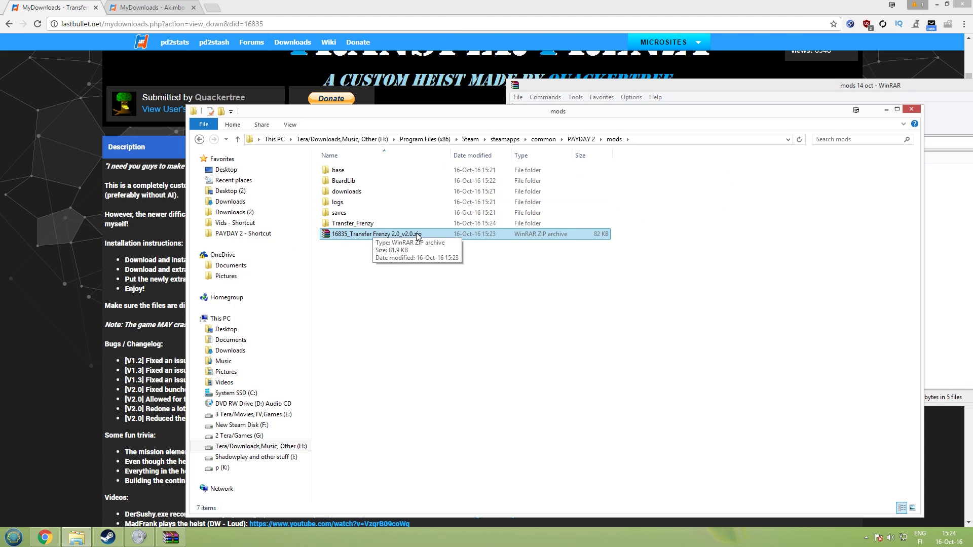
left_click(358, 236)
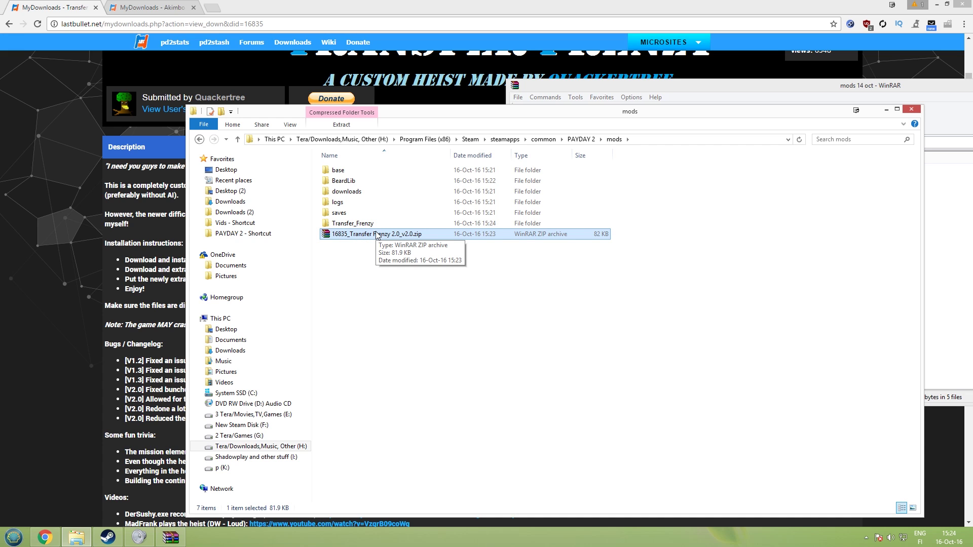
key("Delete")
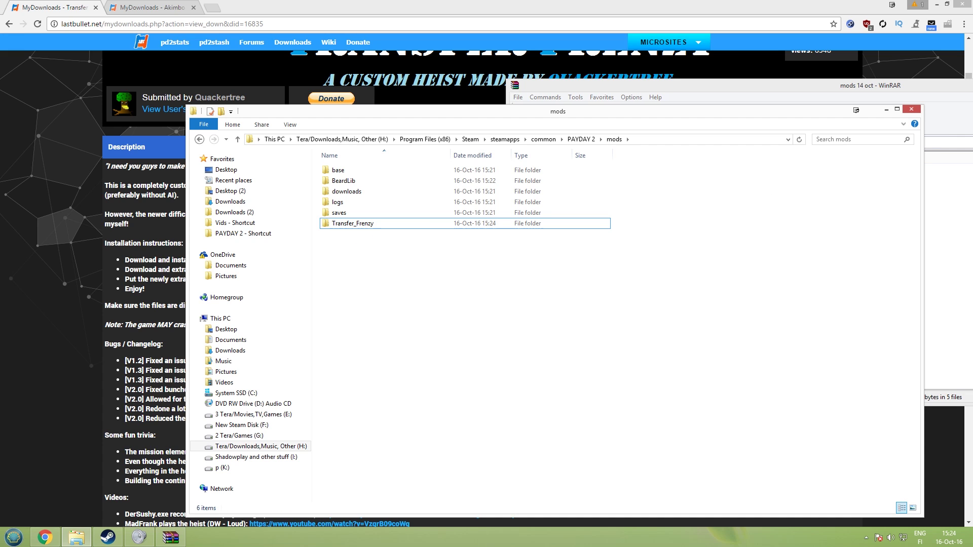
- Check the six folders in mods and return to the Transfer Frenzy page
left_click_drag(691, 370, 231, 32)
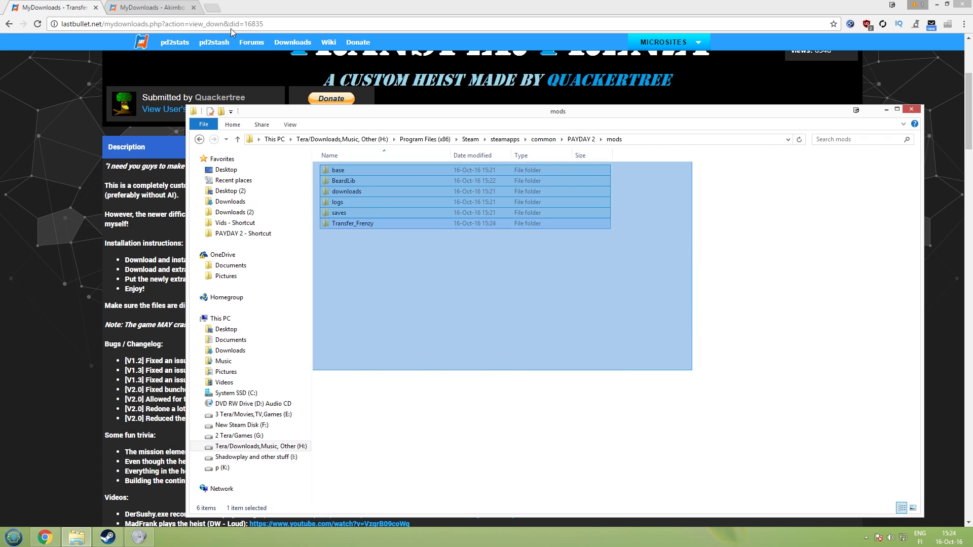
left_click(548, 370)
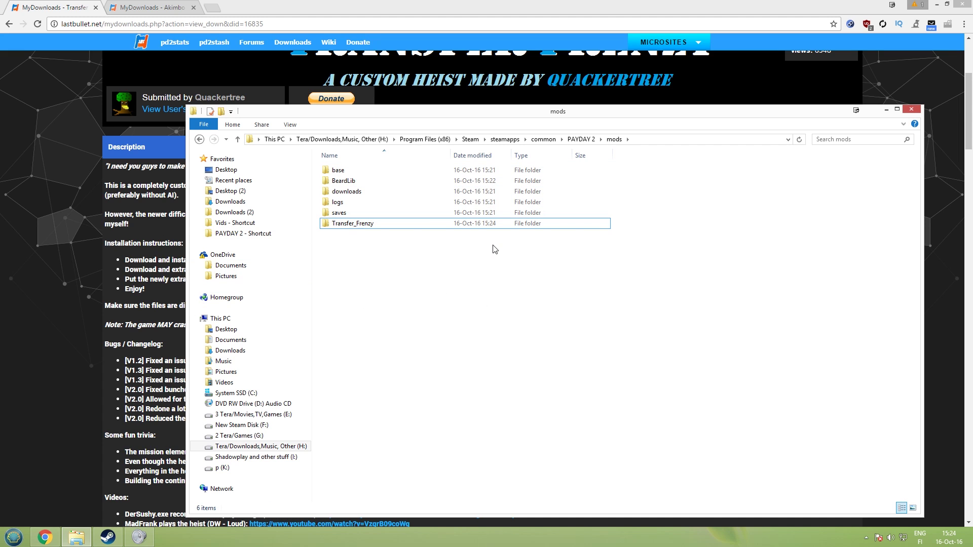
left_click(130, 206)
- Review the six folders now in the mods folder, then set that window aside
scroll(149, 233, "up", 5)
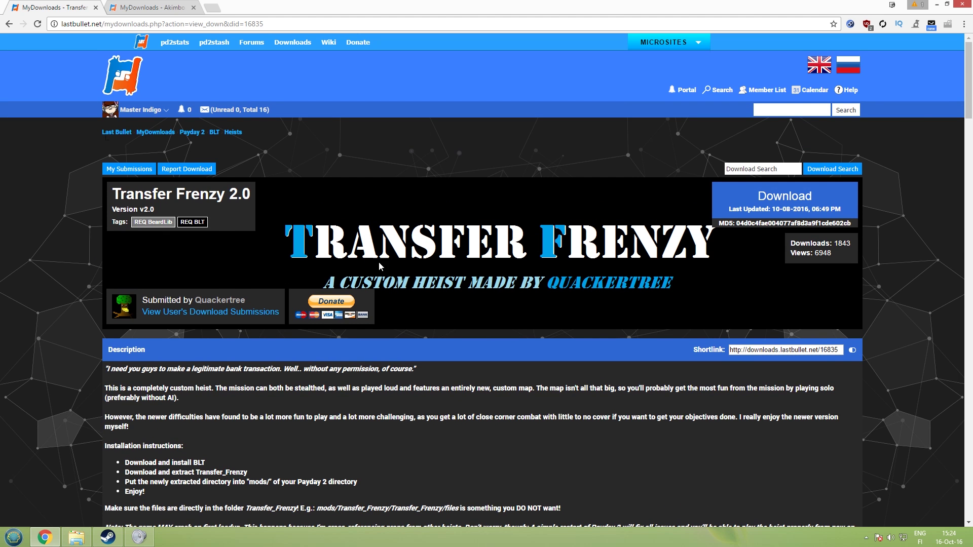
left_click(76, 537)
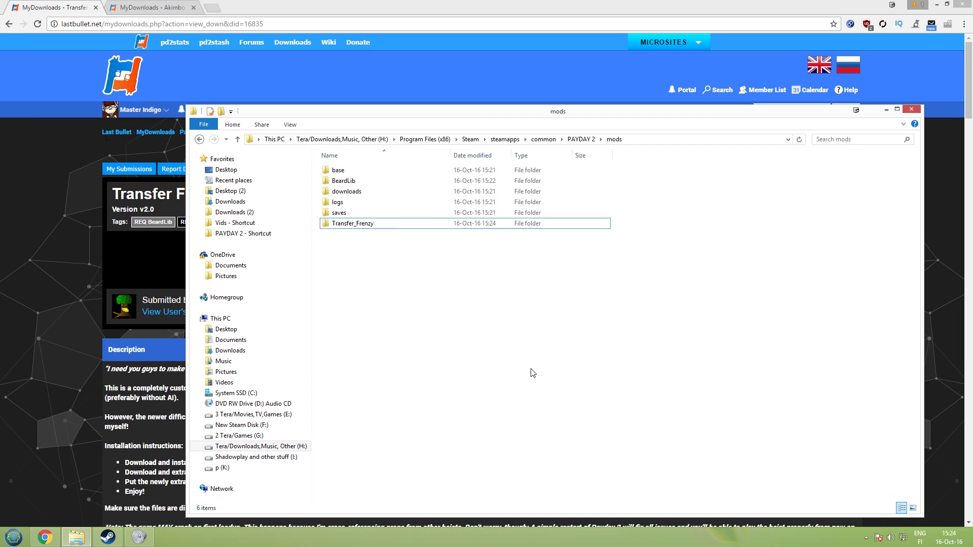
left_click_drag(667, 419, 473, 158)
left_click(560, 325)
left_click_drag(666, 438, 527, 167)
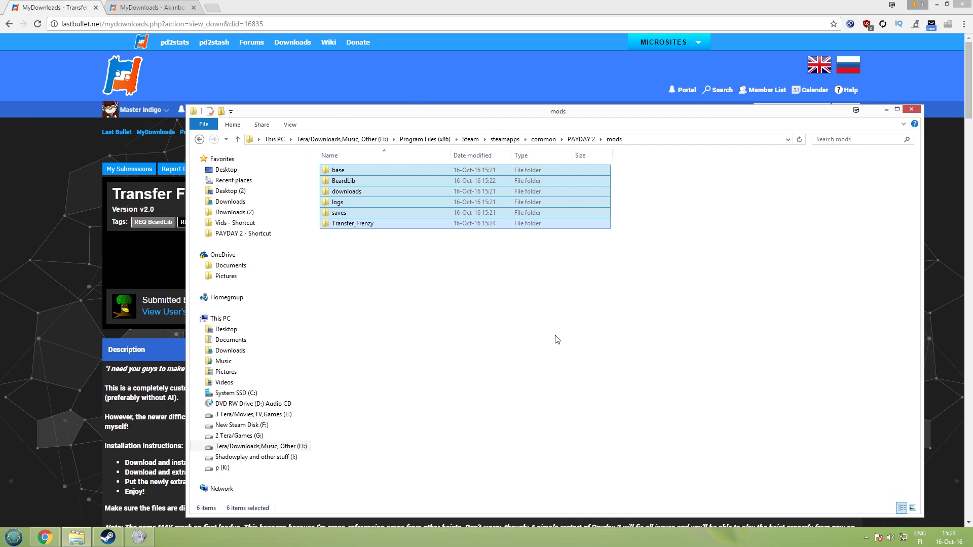
left_click(559, 323)
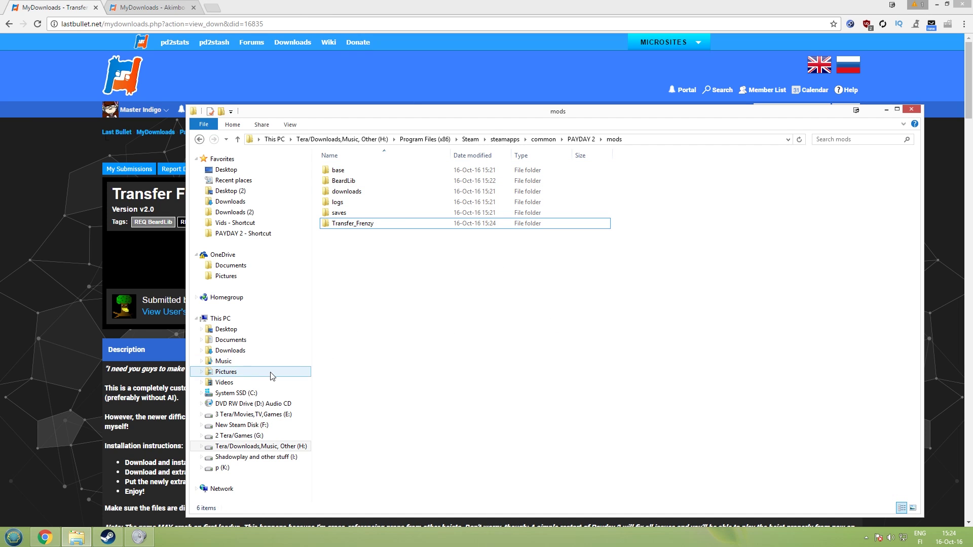
key("alt+Tab")
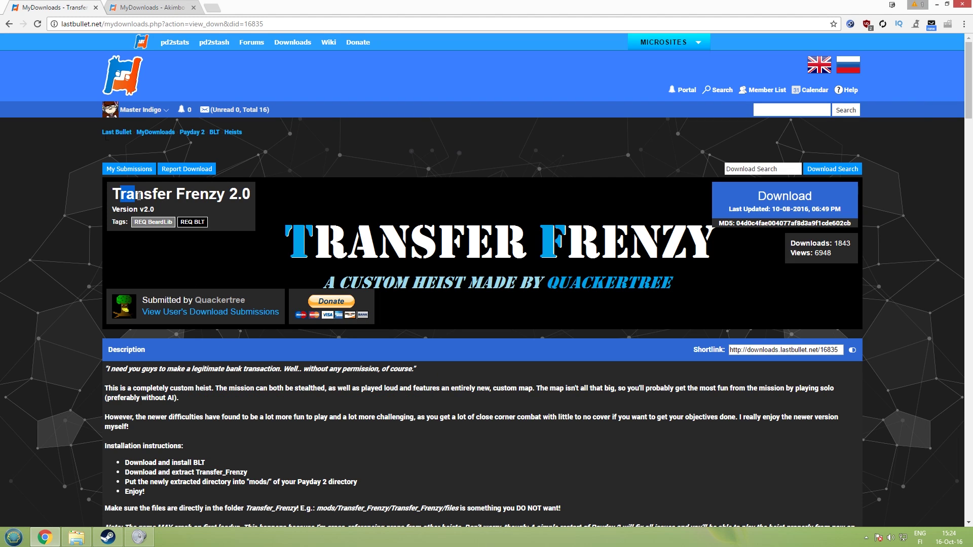
- Close the Transfer Frenzy tab and start downloading the Akimbo FMG-9 mod
left_click(151, 6)
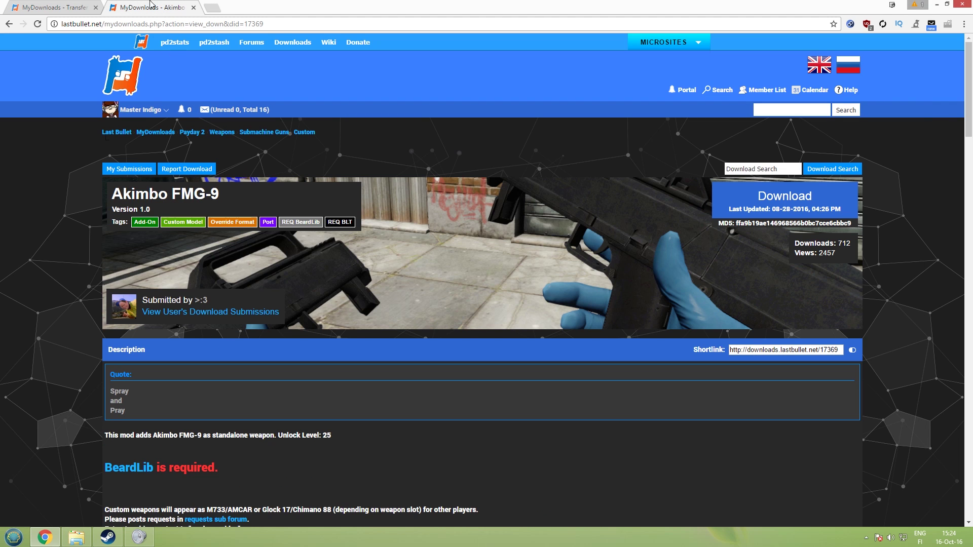
left_click(95, 7)
triple_click(193, 191)
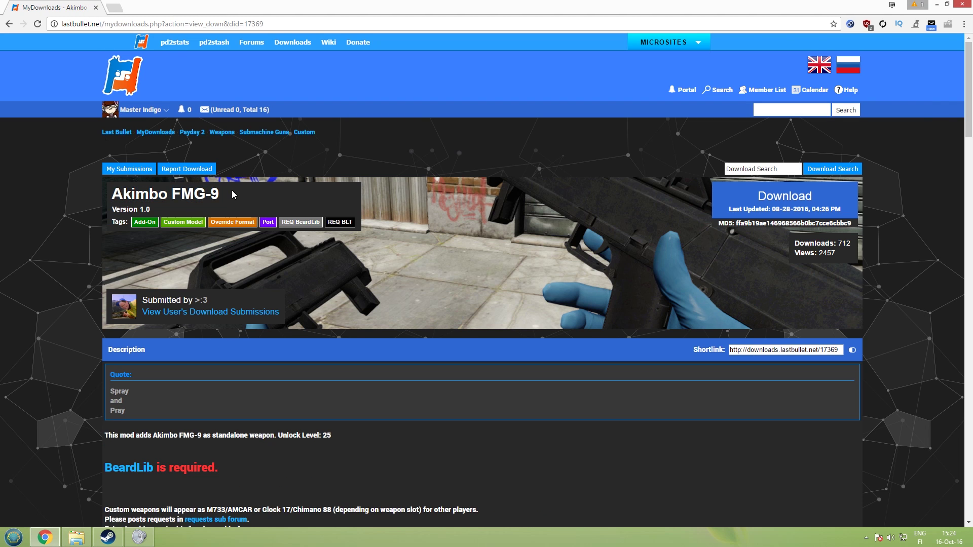
scroll(231, 260, "down", 1)
left_click(785, 147)
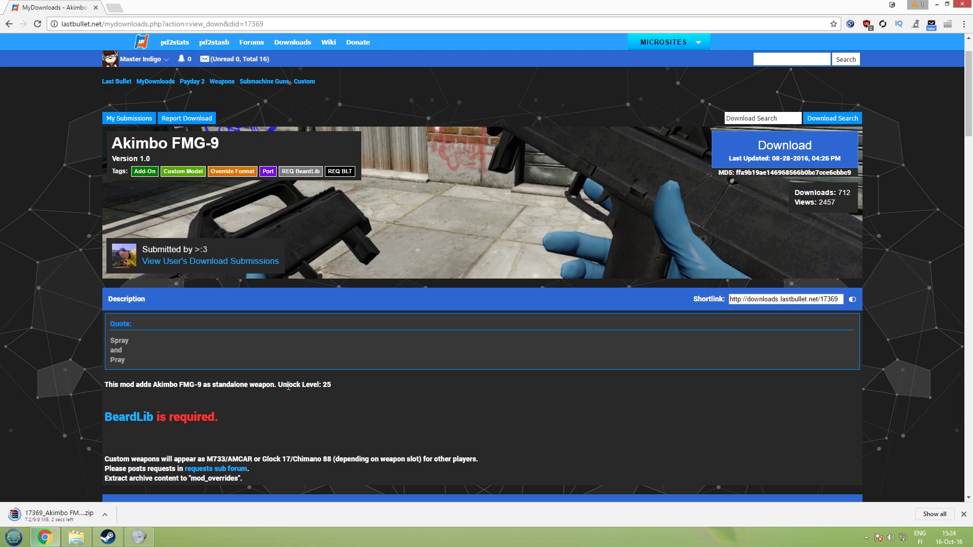
- Open the finished 17369_Akimbo FMG-9_1.0.zip from Chrome's downloads bar
triple_click(327, 384)
left_click(327, 383)
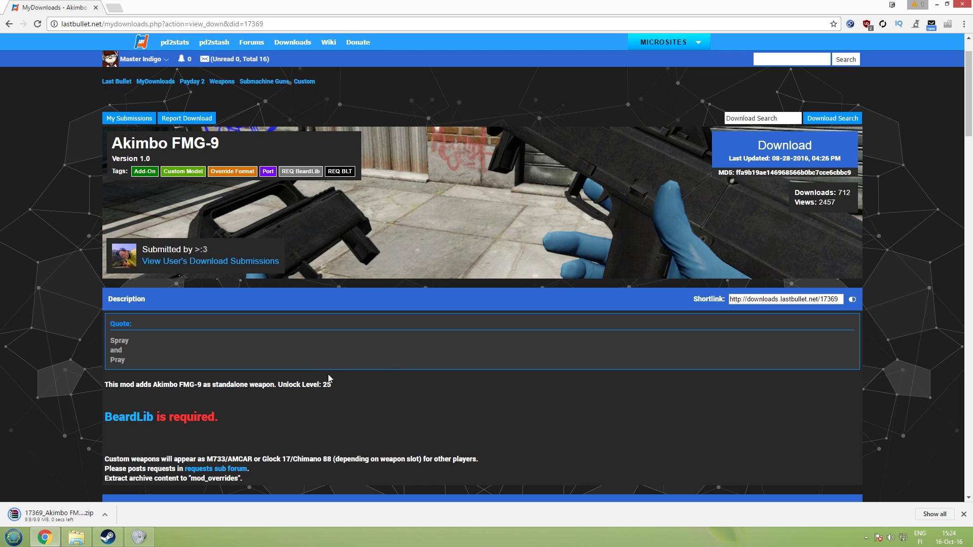
scroll(319, 379, "up", 1)
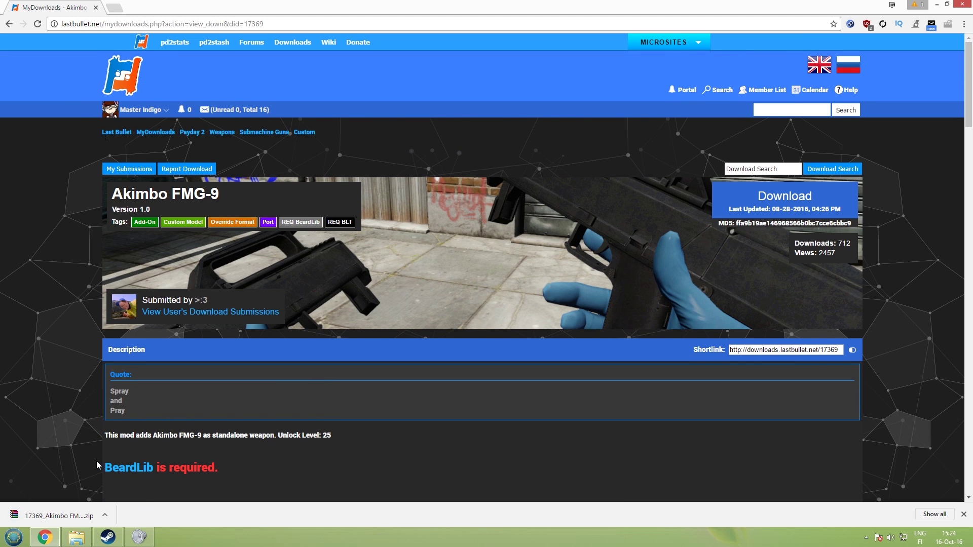
left_click(60, 515)
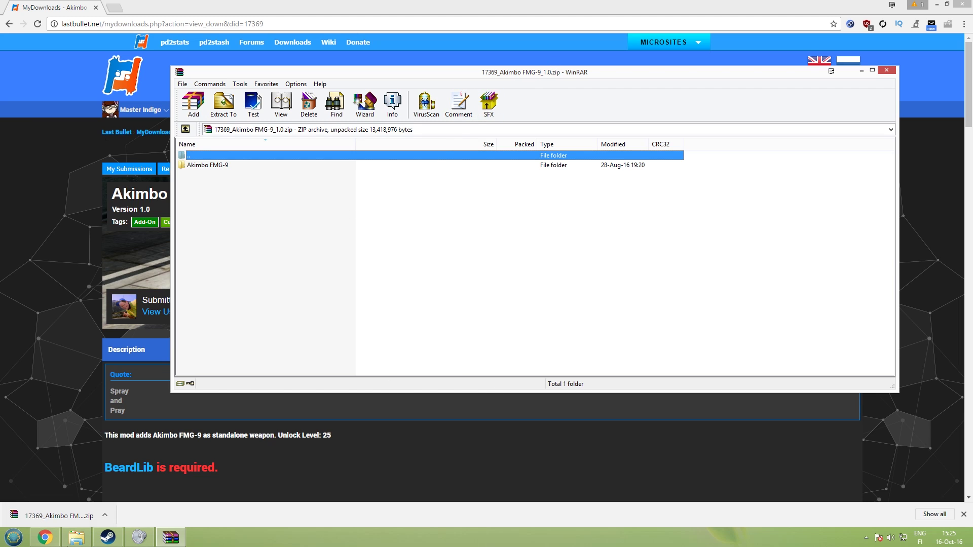
- Drag the Akimbo FMG-9 folder from WinRAR into PAYDAY 2\assets\mod_overrides
key("alt+Tab")
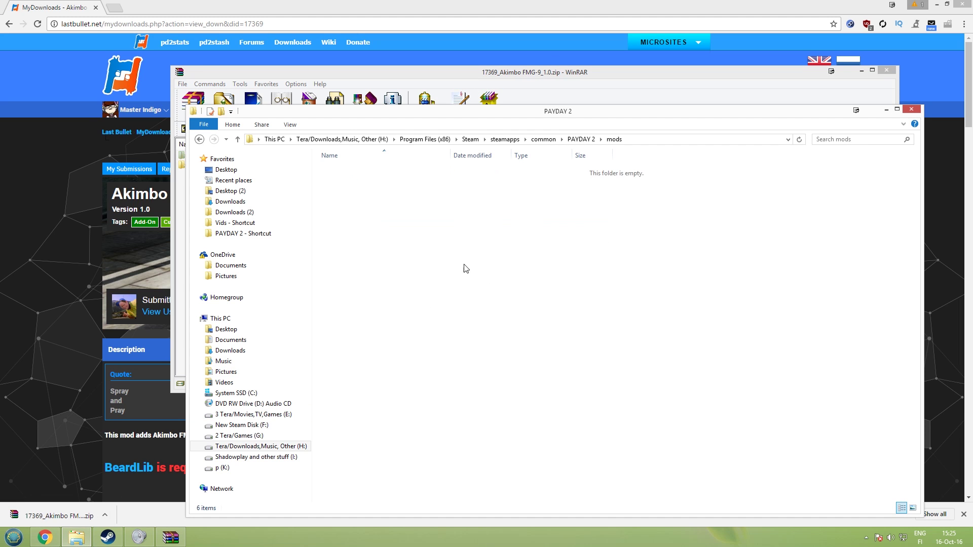
double_click(352, 179)
left_click(347, 171)
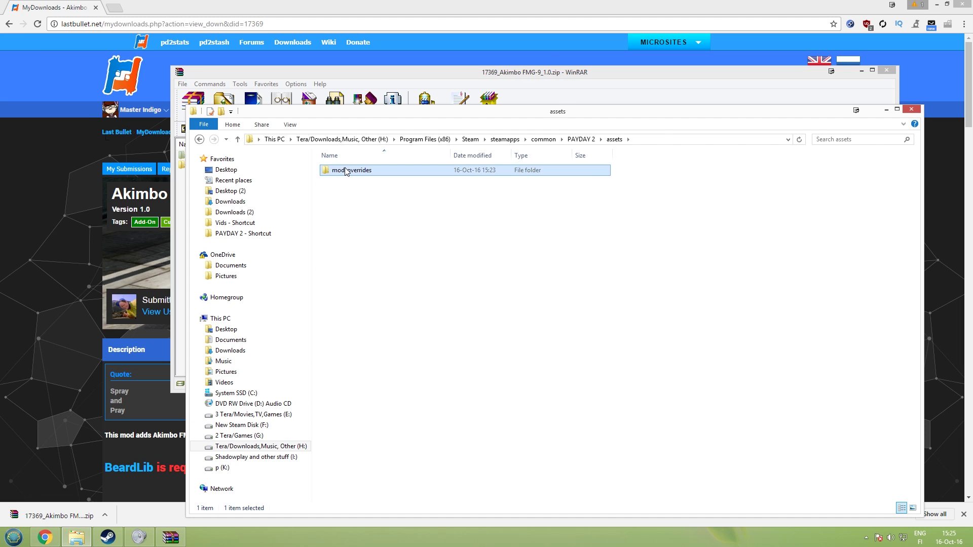
double_click(346, 172)
left_click_drag(367, 115, 376, 260)
left_click_drag(224, 166, 586, 499)
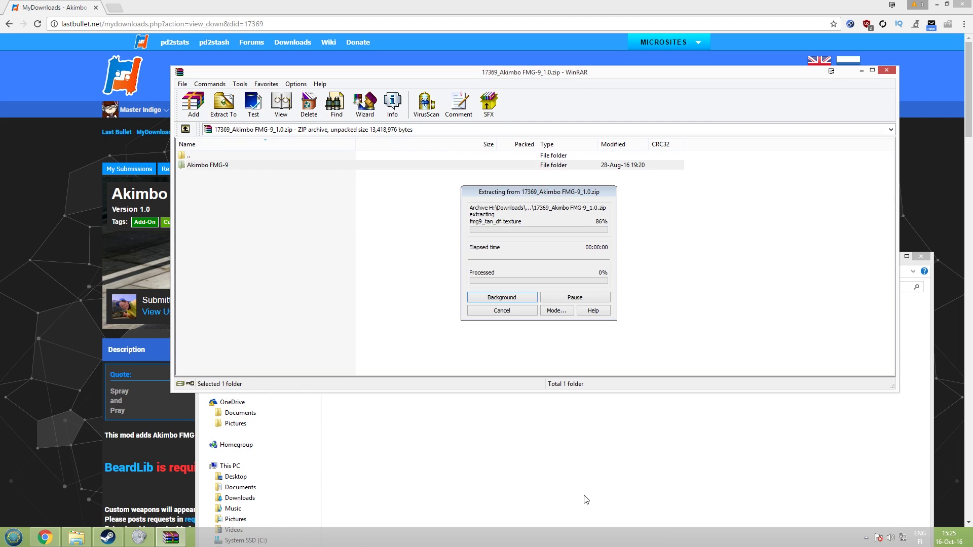
- Check the extracted Akimbo FMG-9 folder, look through mods, then return to mod_overrides
double_click(350, 318)
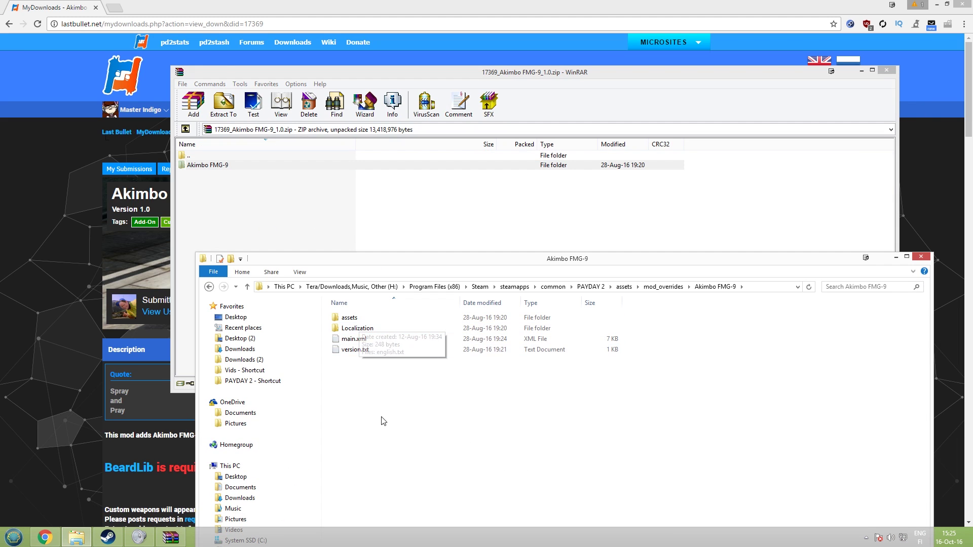
key("BackSpace")
key("BackSpace")
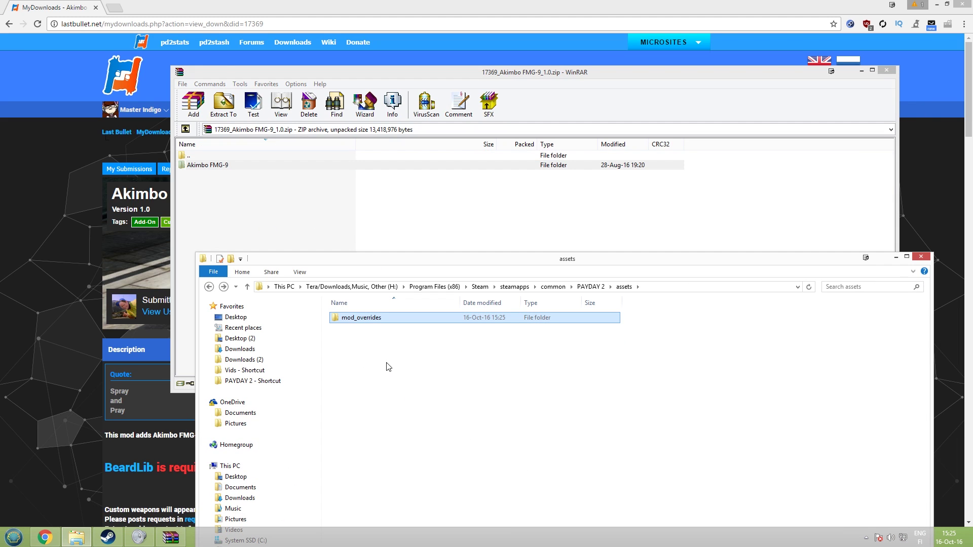
key("BackSpace")
left_click(354, 341)
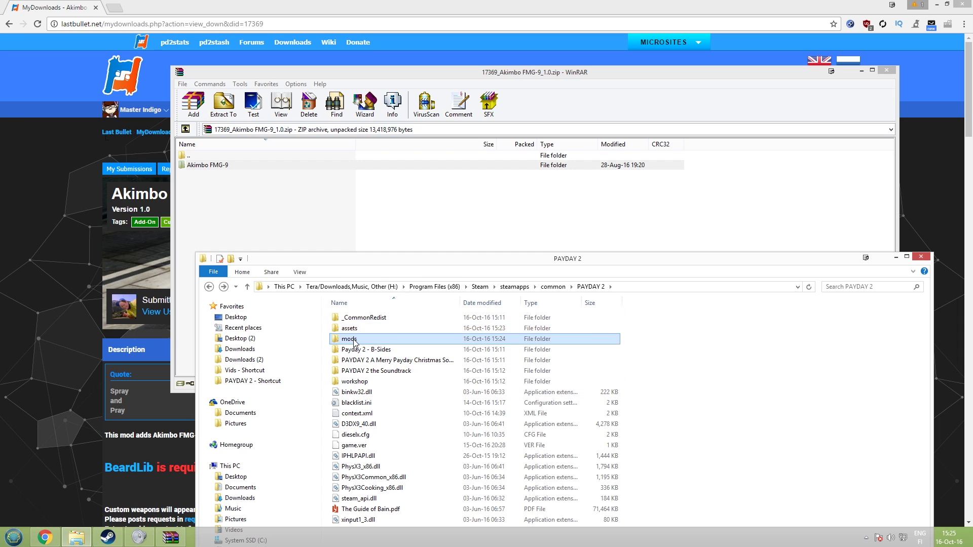
double_click(354, 341)
left_click(409, 343)
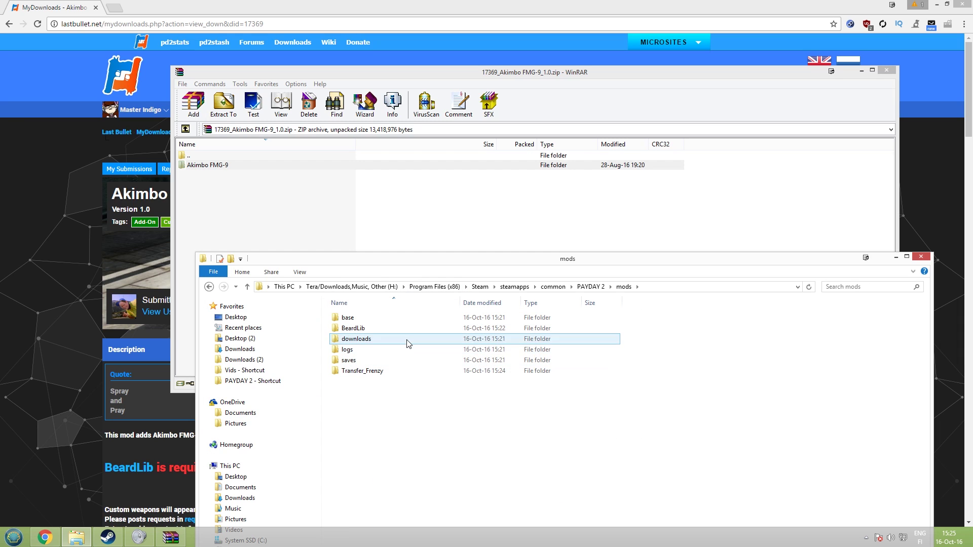
key("BackSpace")
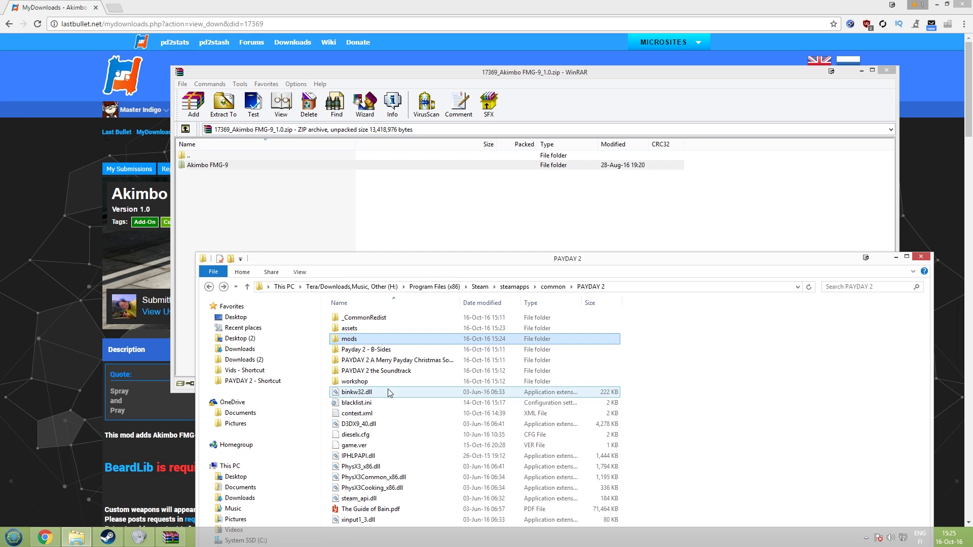
double_click(362, 327)
double_click(354, 318)
left_click(137, 284)
scroll(137, 281, "down", 5)
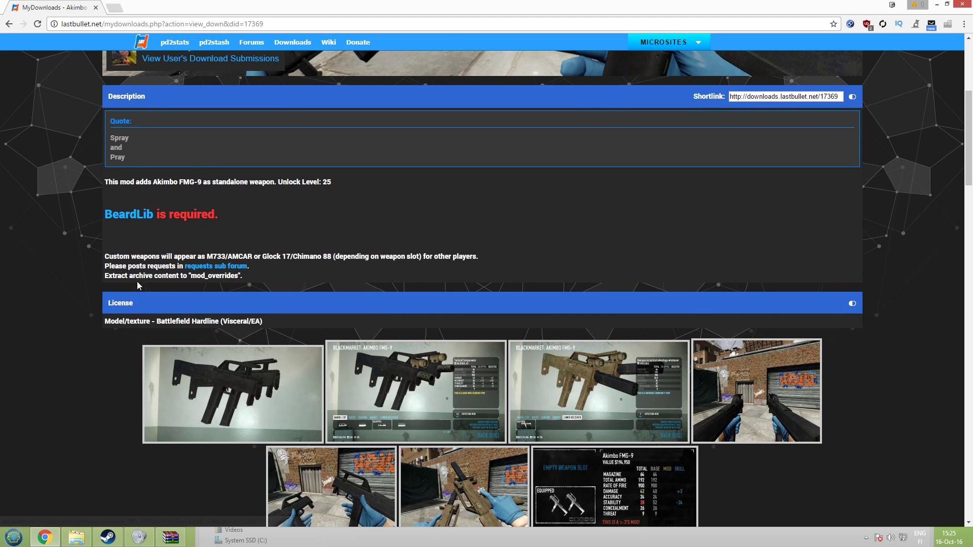
triple_click(105, 276)
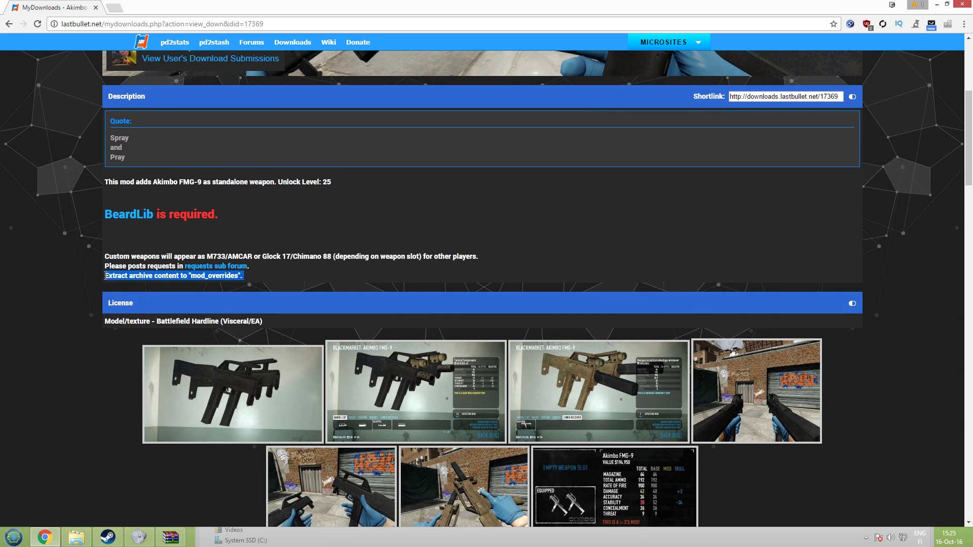
left_click(182, 281)
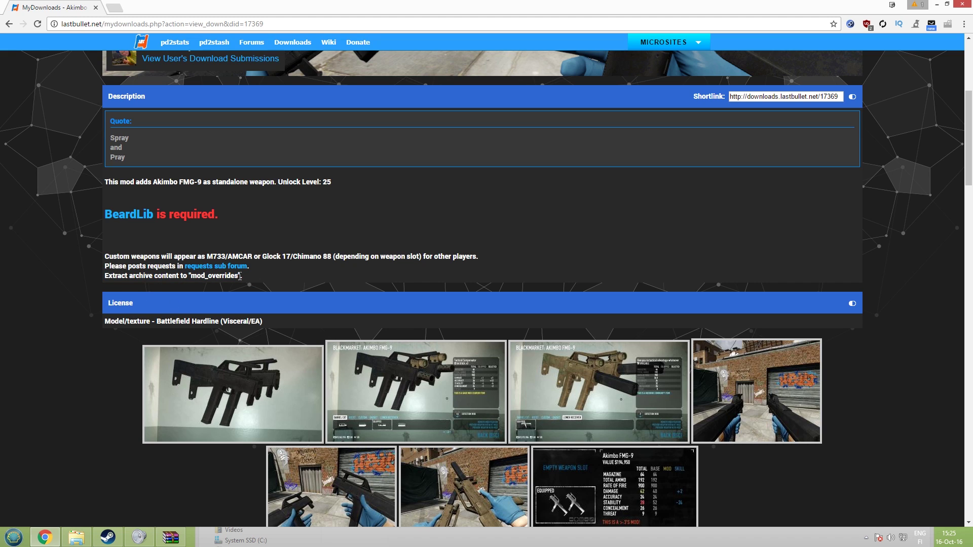
left_click_drag(240, 276, 199, 280)
left_click(76, 537)
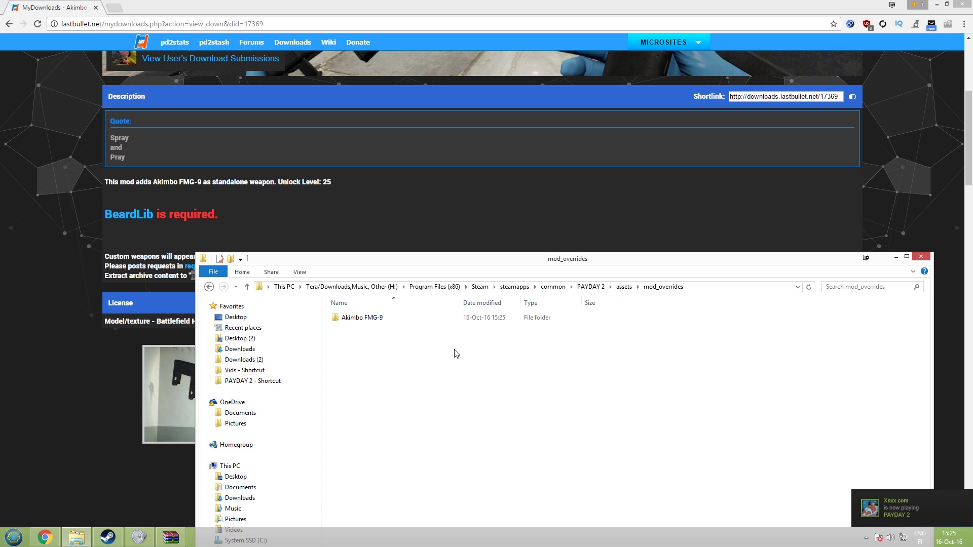
key("alt+Up")
left_click_drag(454, 274, 405, 133)
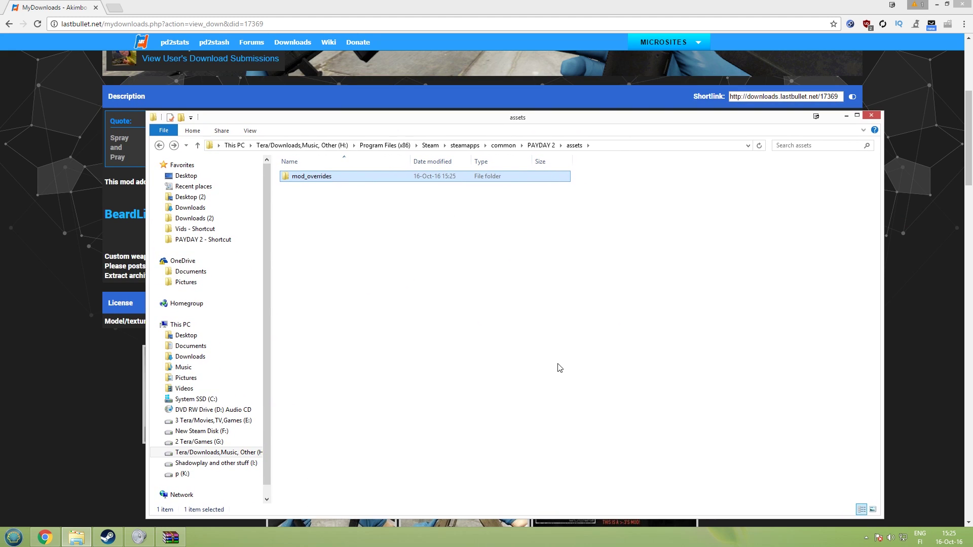
key("alt+Up")
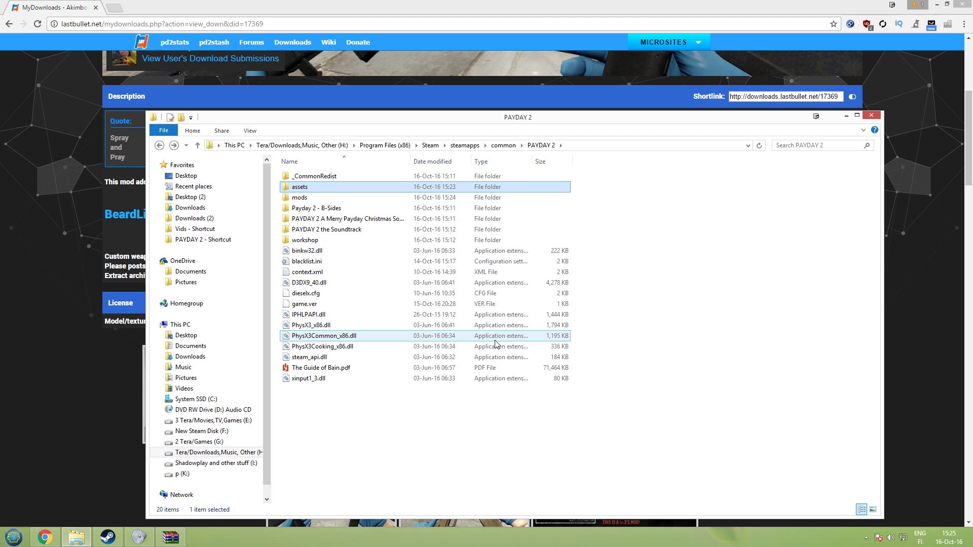
left_click(99, 244)
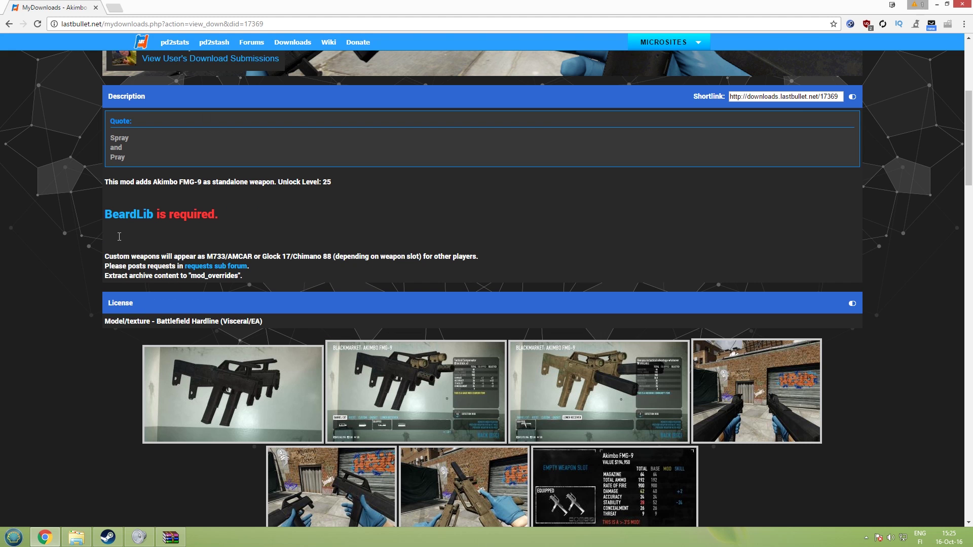
left_click_drag(223, 248, 299, 236)
scroll(344, 244, "up", 5)
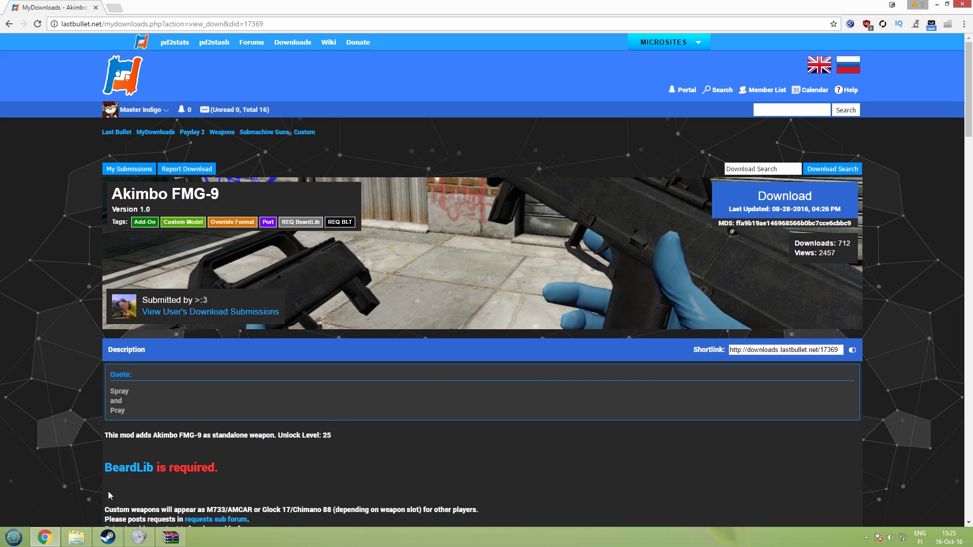
- Search Google for 'out of f', open the Out of Frame page, and close the Akimbo FMG-9 tab
left_click(111, 6)
type("out ")
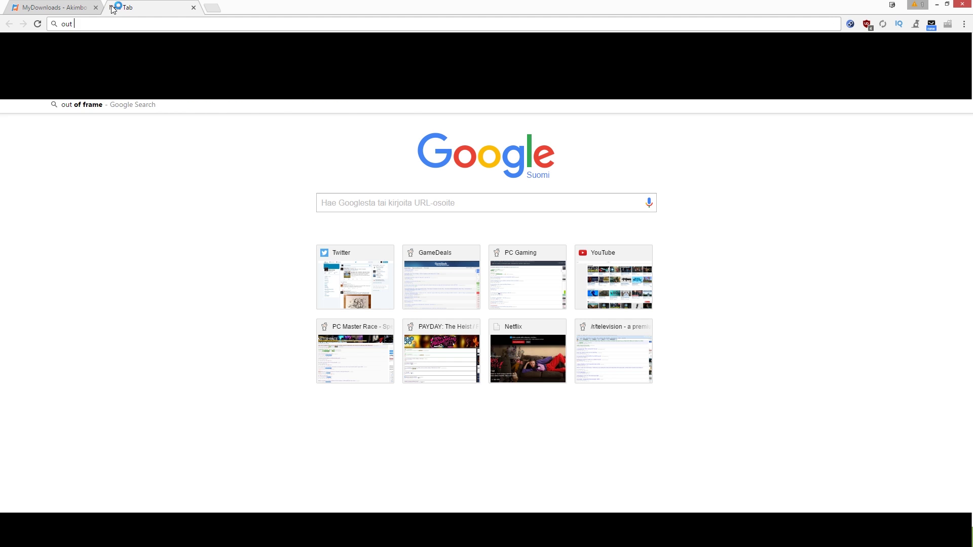
type("of f")
key("Return")
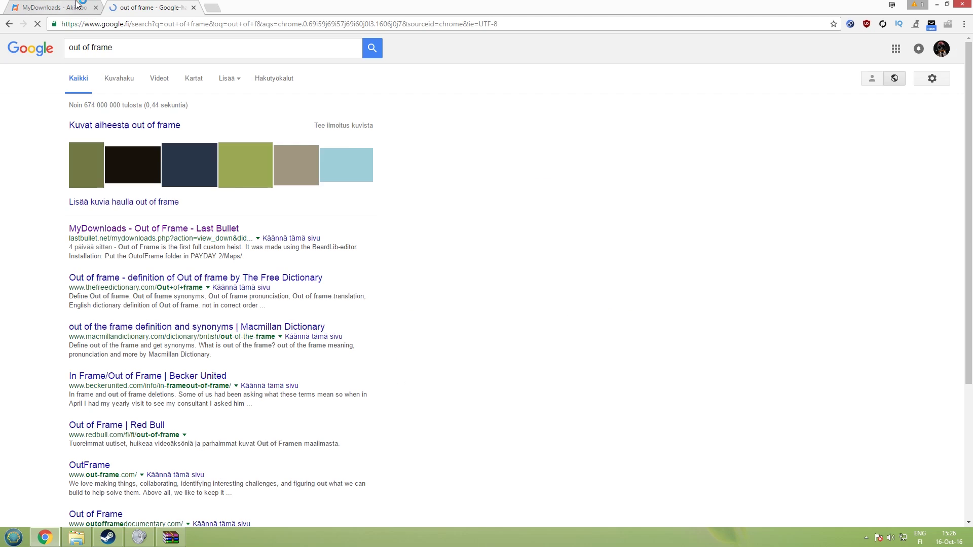
left_click(150, 229)
left_click(95, 7)
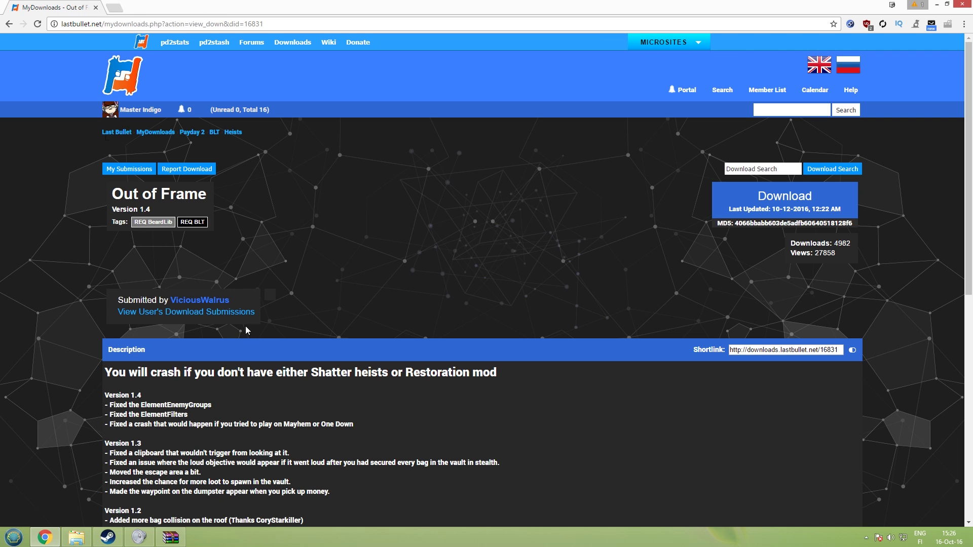
- Scroll through the Out of Frame 1.4 heist page and read its title and warning
scroll(274, 328, "down", 10)
scroll(300, 329, "up", 10)
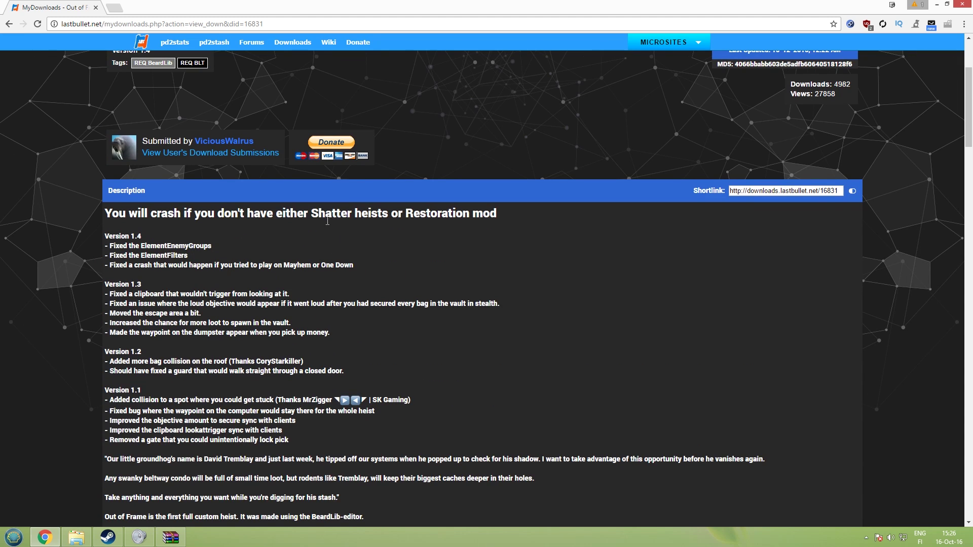
scroll(502, 278, "up", 1)
left_click_drag(499, 264, 469, 265)
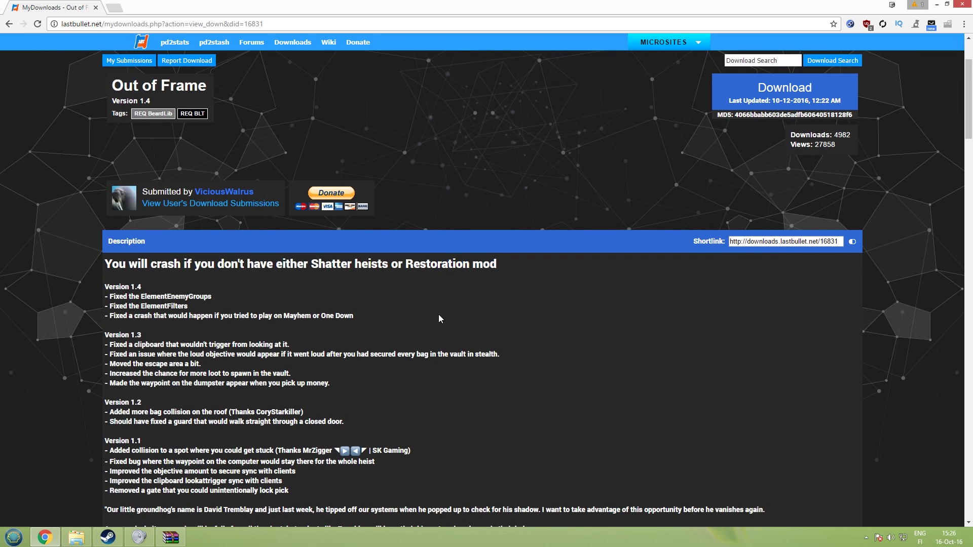
scroll(439, 314, "up", 2)
triple_click(135, 192)
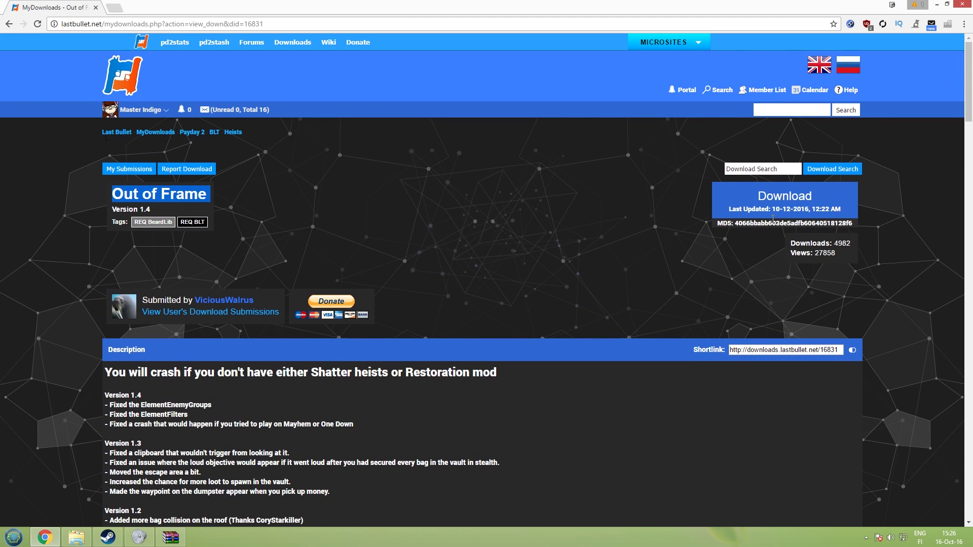
scroll(410, 401, "down", 6)
scroll(403, 357, "up", 6)
left_click(369, 373)
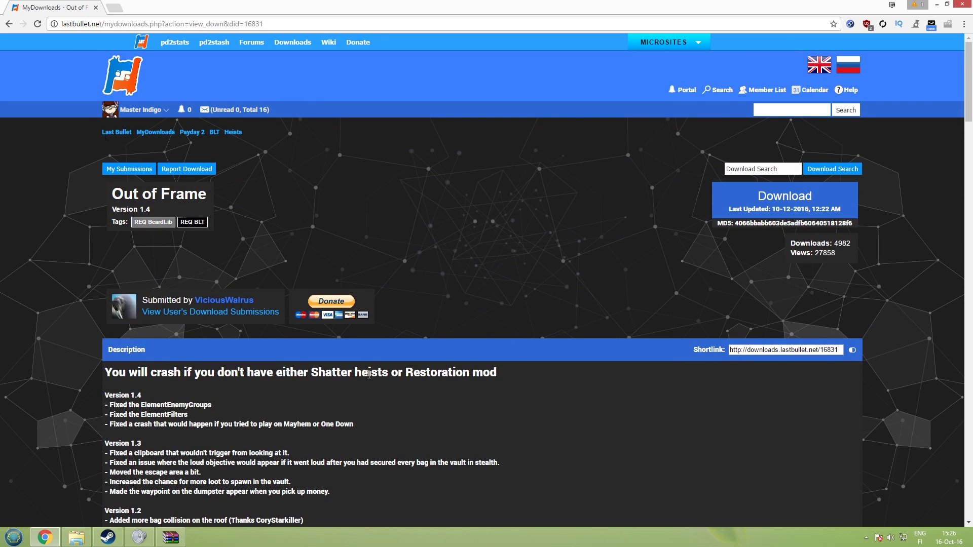
- Search Google for the words 'Shatter heists' from the page's warning
left_click_drag(387, 373, 311, 375)
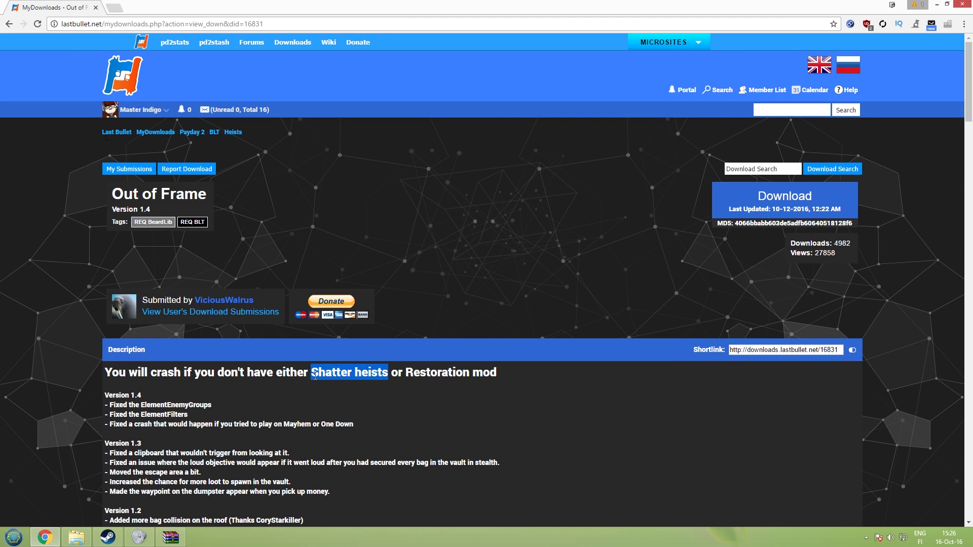
right_click(315, 378)
left_click(417, 394)
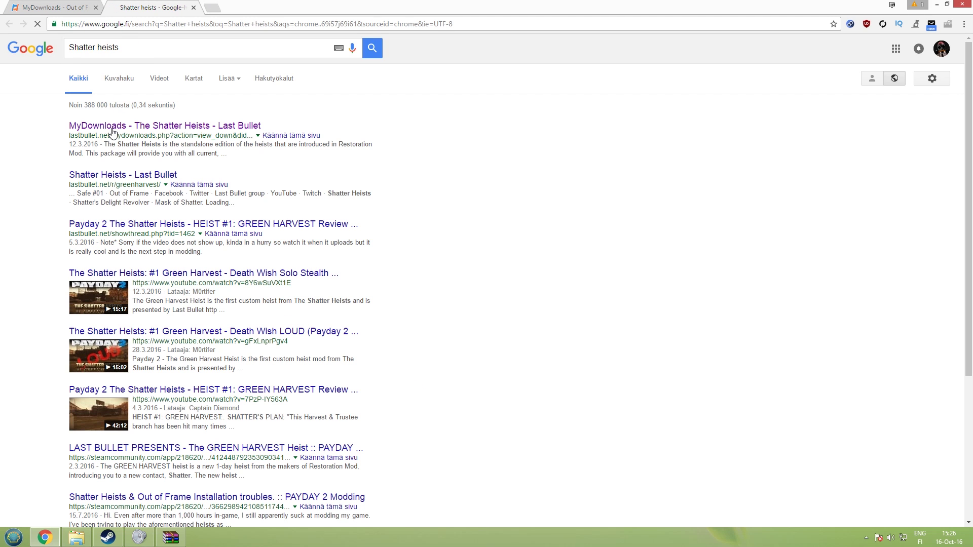
- Download The Shatter Heists archive and the Out of Frame archive from their pages
left_click(112, 133)
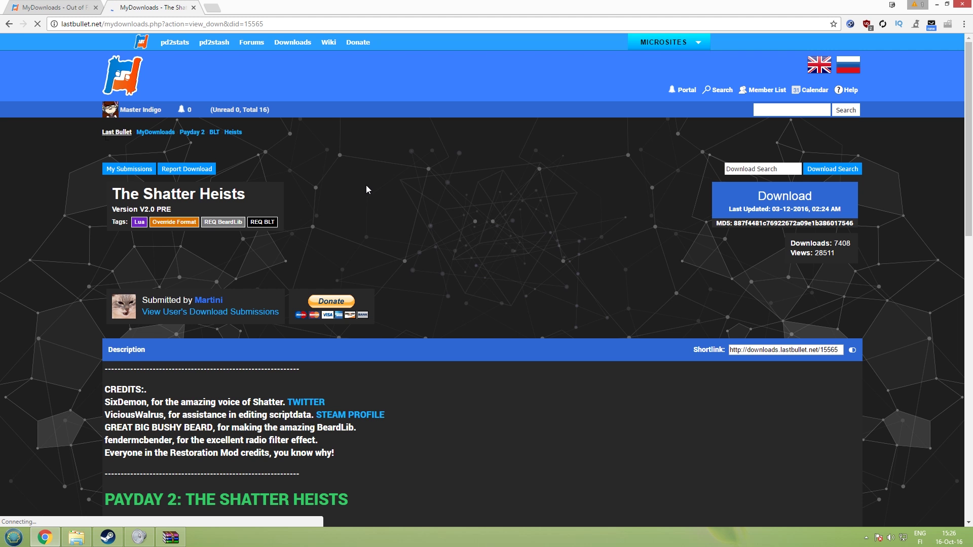
left_click(763, 216)
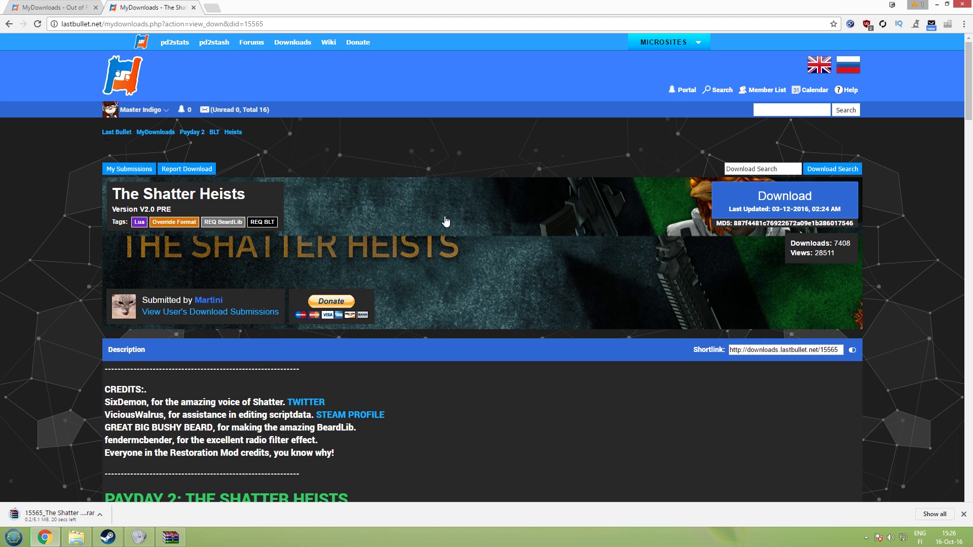
left_click(81, 7)
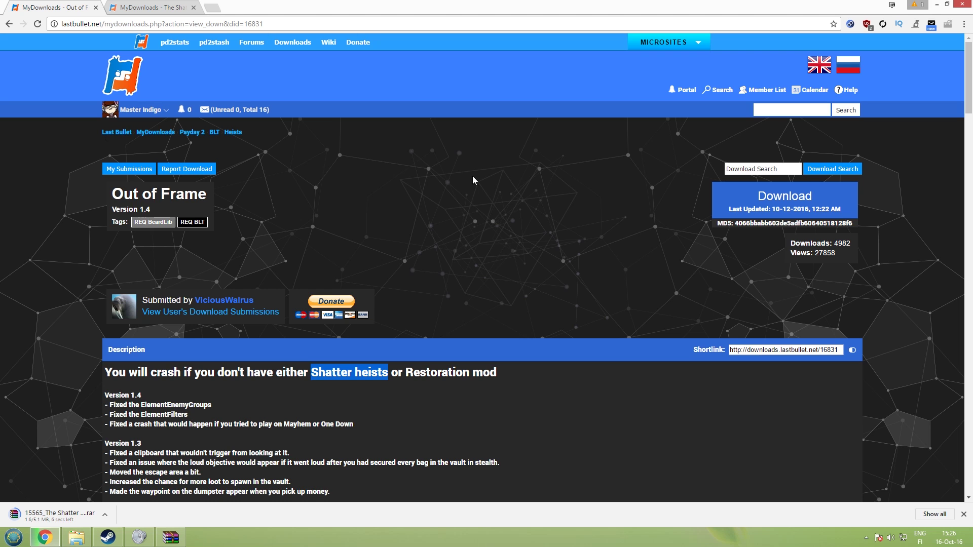
left_click(827, 208)
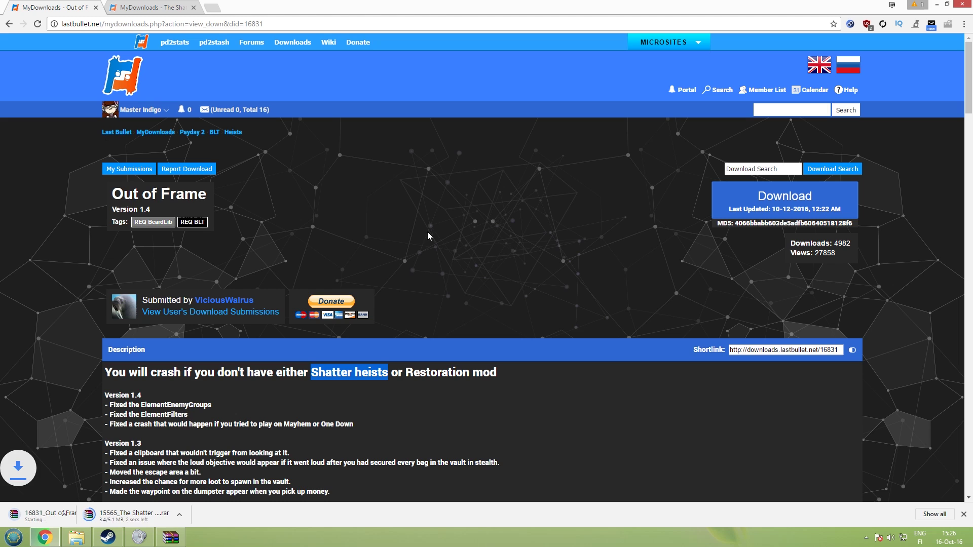
- Close the Shatter Heists tab and open the downloaded Shatter Heists V2.0 PRE rar
left_click(152, 7)
left_click(193, 7)
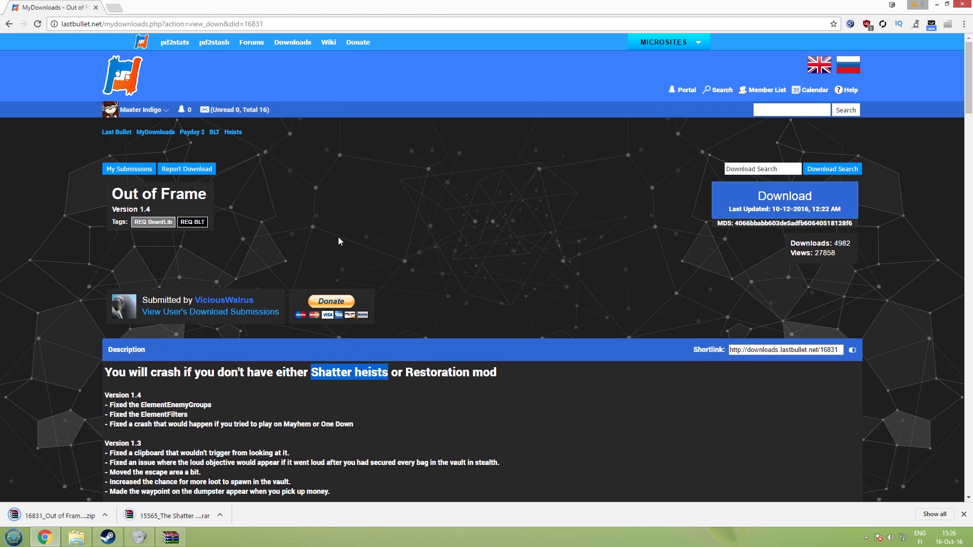
scroll(510, 259, "down", 6)
left_click(172, 516)
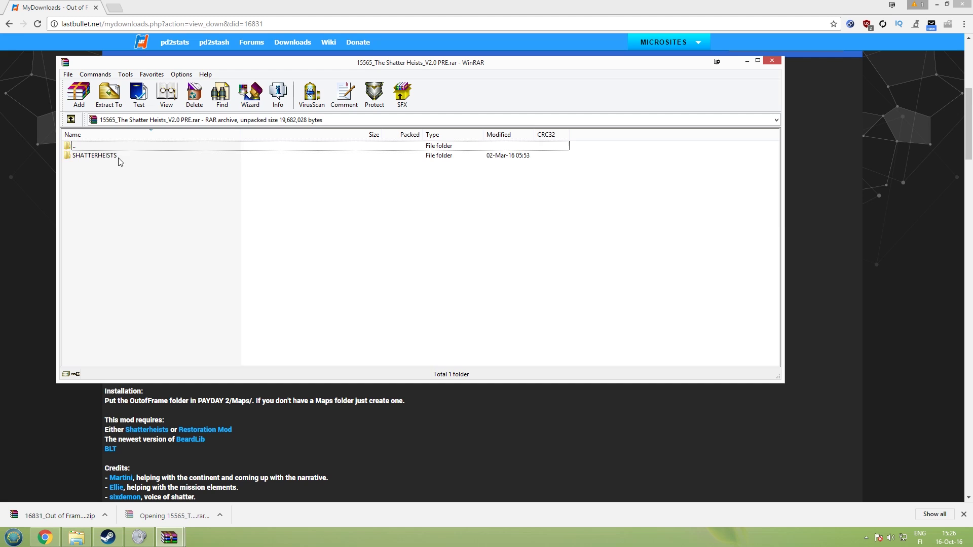
- Explore The Shatter Heists archive's SHATTERHEISTS folder and its top level
double_click(118, 157)
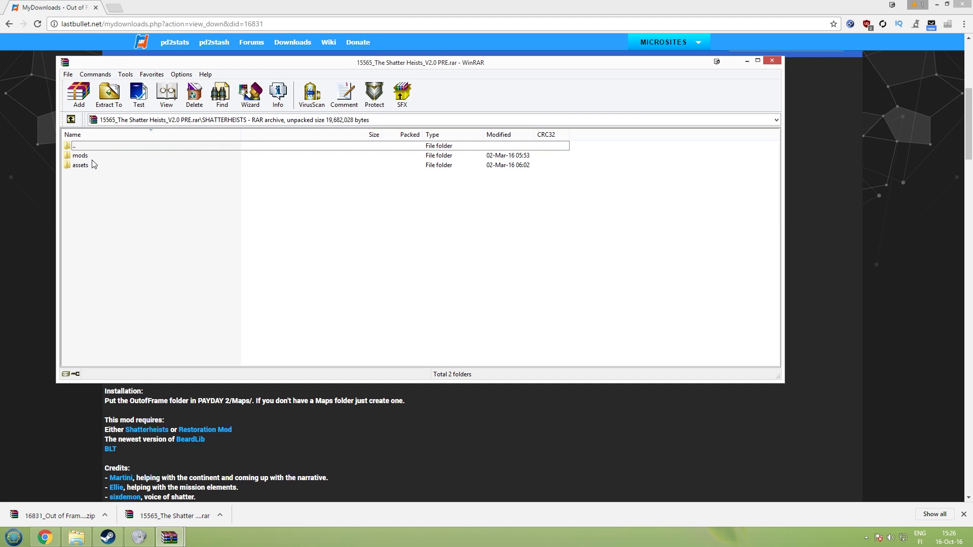
left_click(87, 153)
double_click(86, 147)
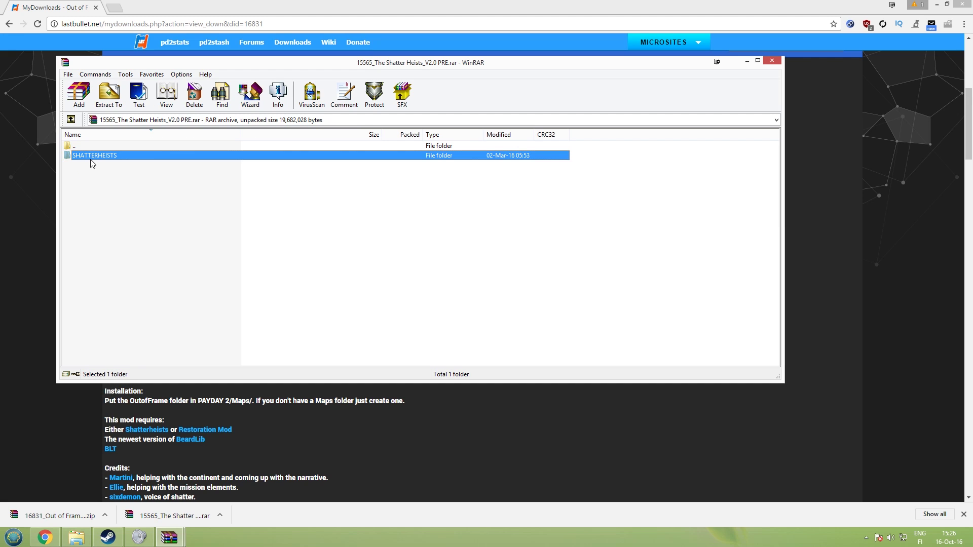
left_click(121, 179)
double_click(97, 147)
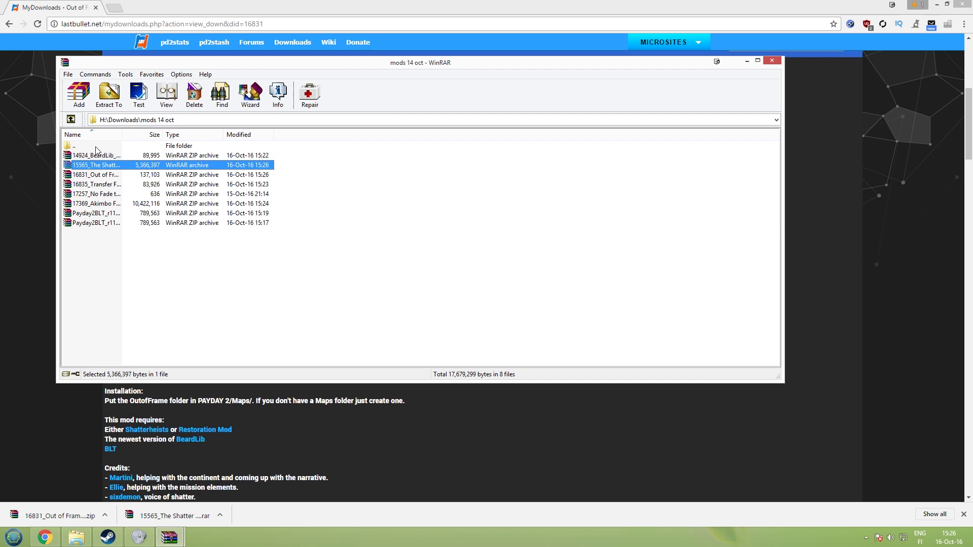
double_click(100, 169)
left_click_drag(99, 172, 282, 293)
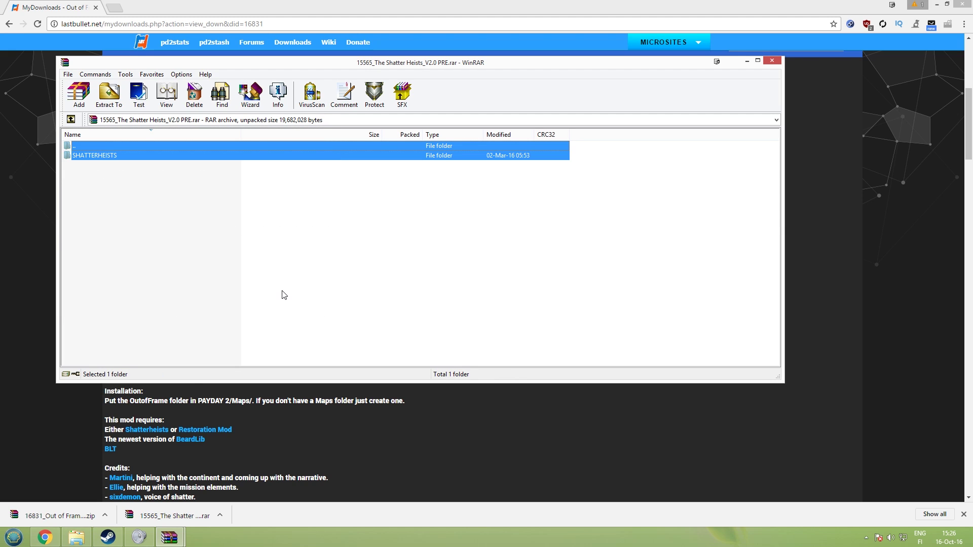
left_click(258, 444)
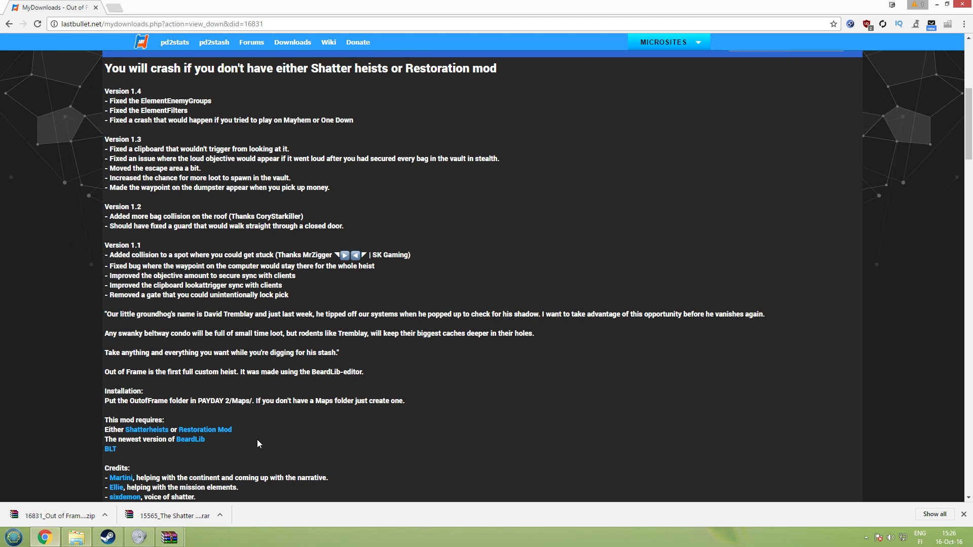
- Place the PAYDAY 2 folder window beside the archive, open at SHATTERHEISTS
left_click(76, 537)
mouse_move(169, 537)
left_click(228, 487)
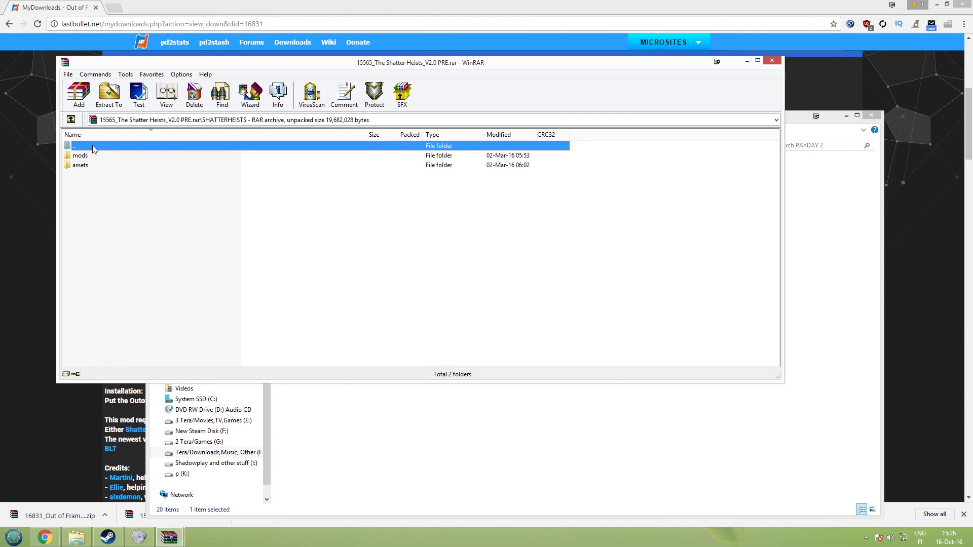
double_click(92, 145)
left_click(393, 458)
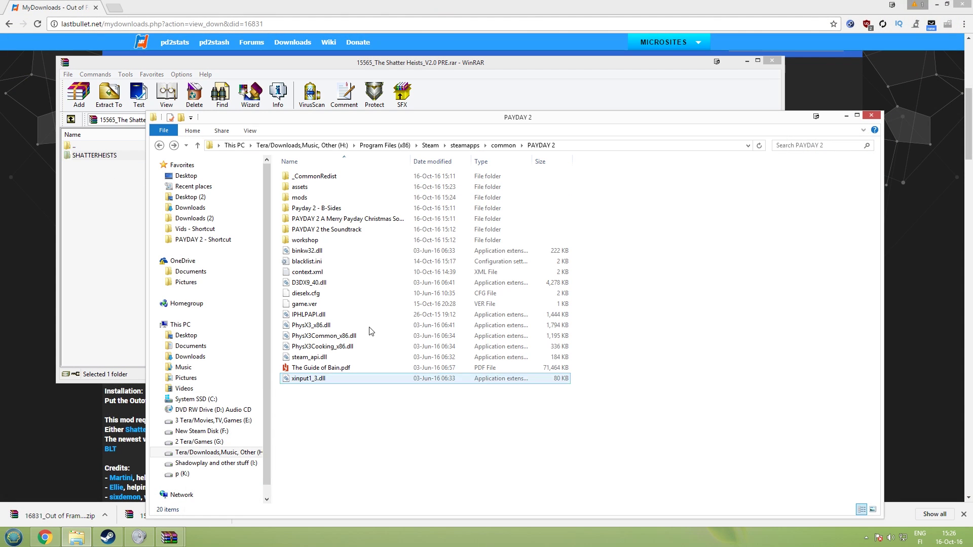
left_click_drag(336, 132, 361, 204)
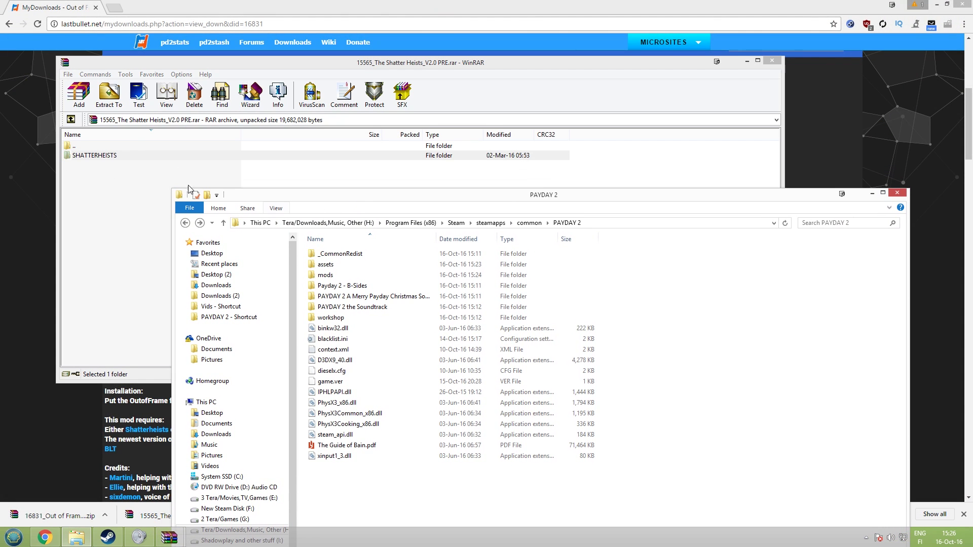
double_click(93, 157)
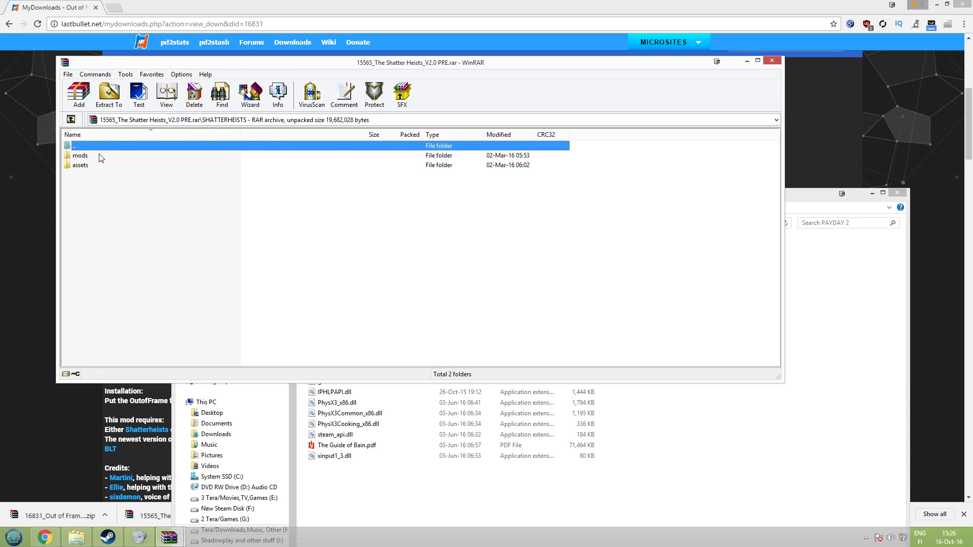
left_click(89, 157)
left_click(853, 323)
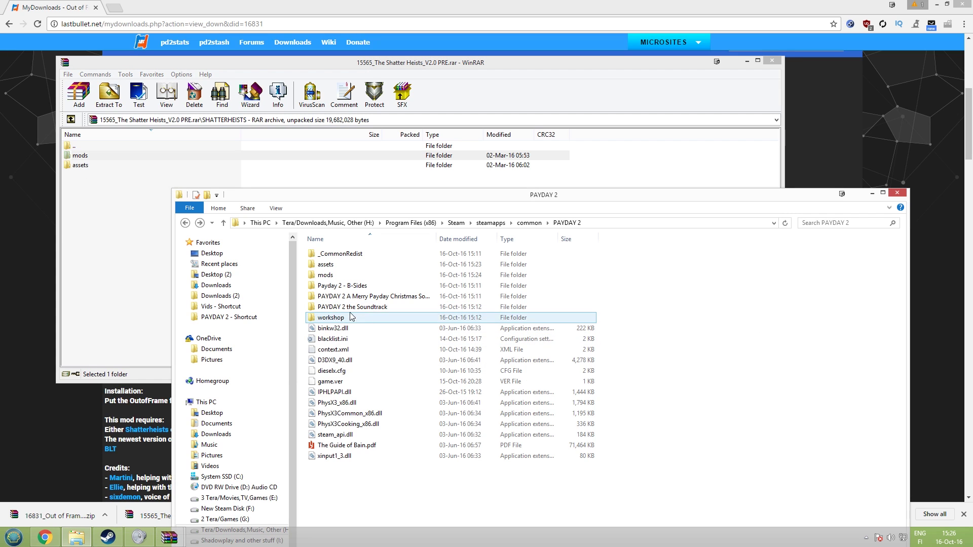
left_click(327, 275)
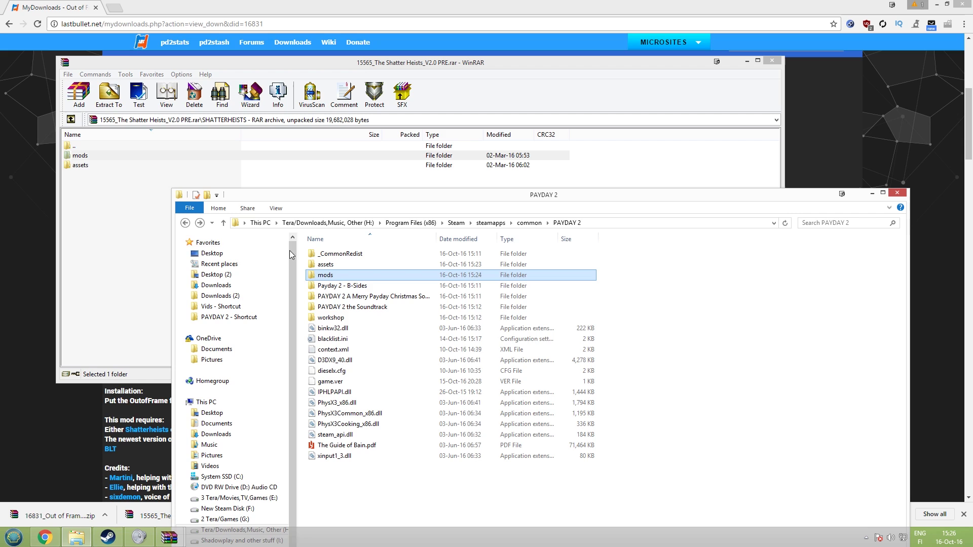
- Drag the archive's mods and assets folders into the PAYDAY 2 folder, then close WinRAR
left_click_drag(133, 219, 68, 161)
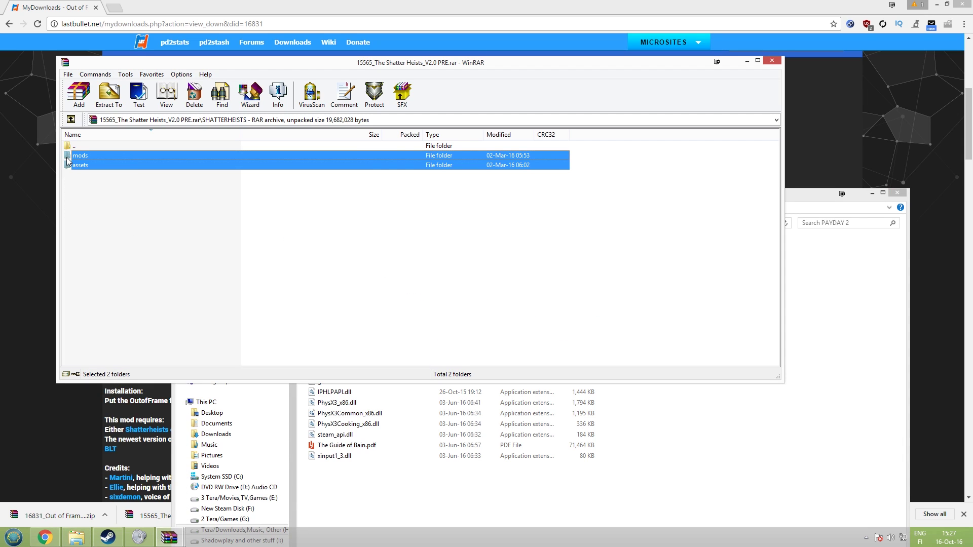
double_click(80, 166)
double_click(85, 153)
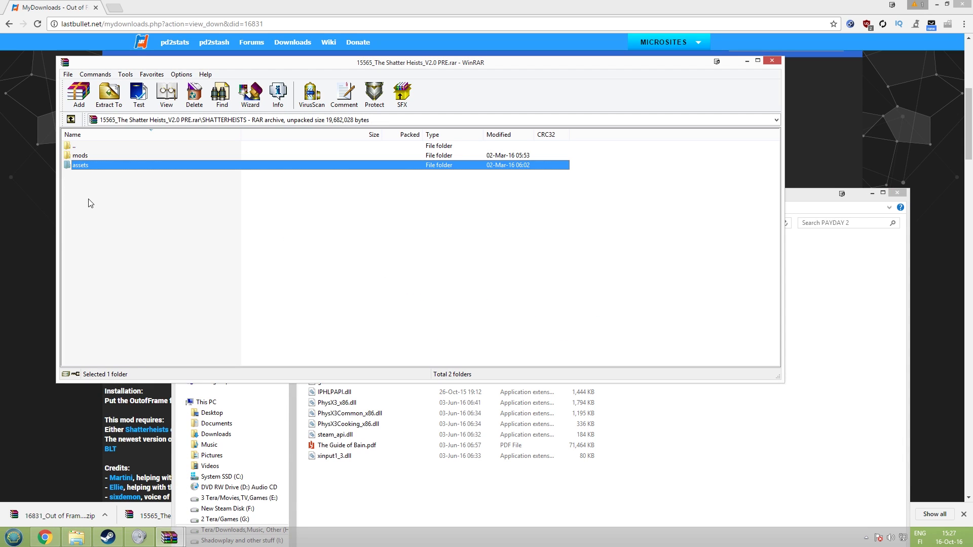
double_click(83, 163)
double_click(94, 147)
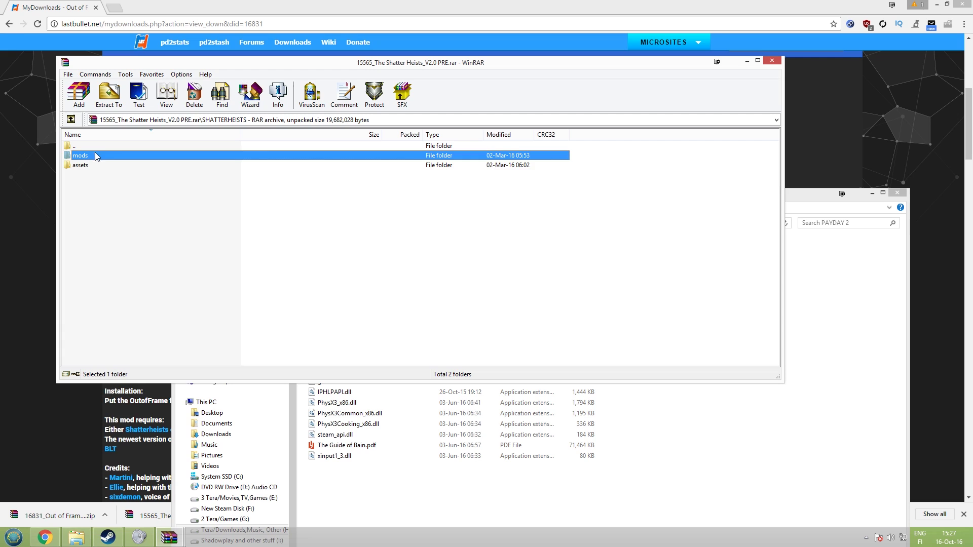
left_click_drag(120, 204, 482, 309)
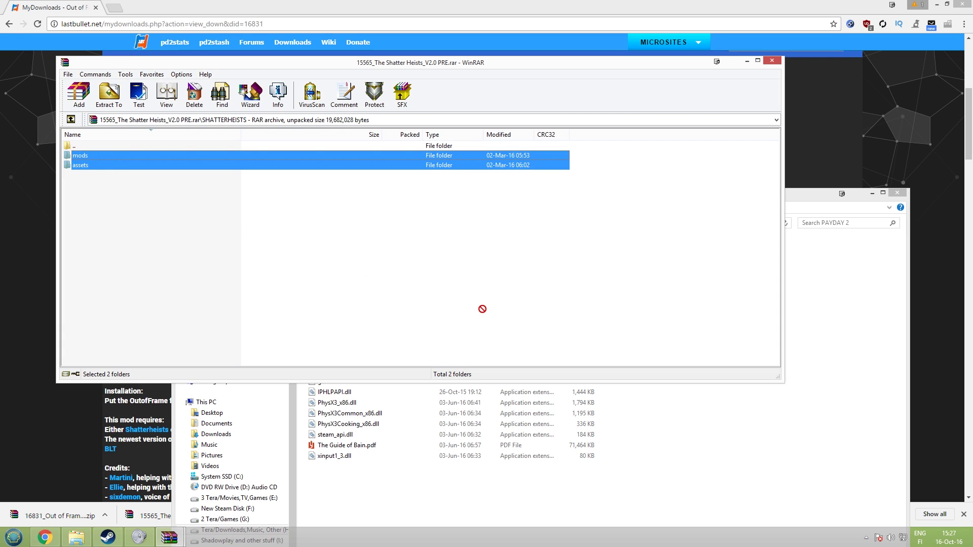
left_click_drag(482, 309, 842, 330)
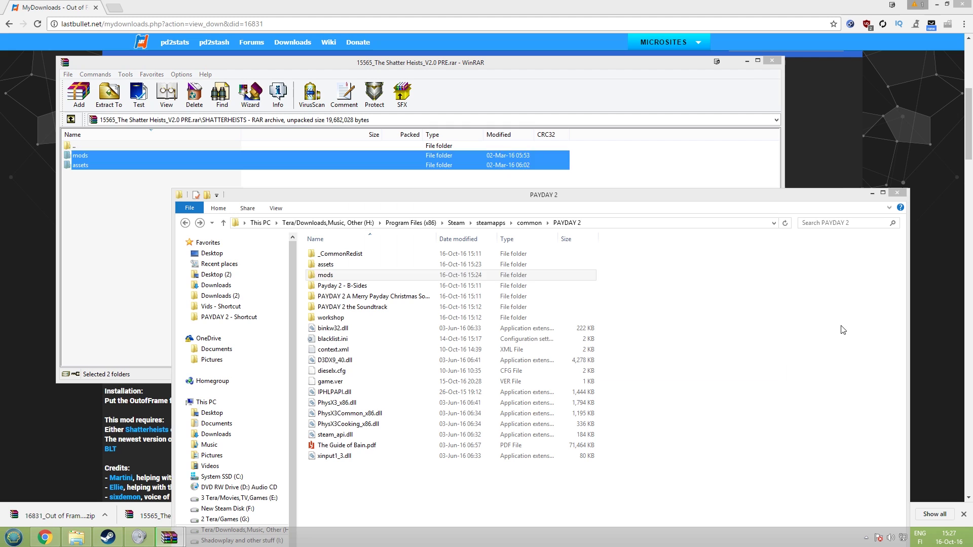
left_click(749, 327)
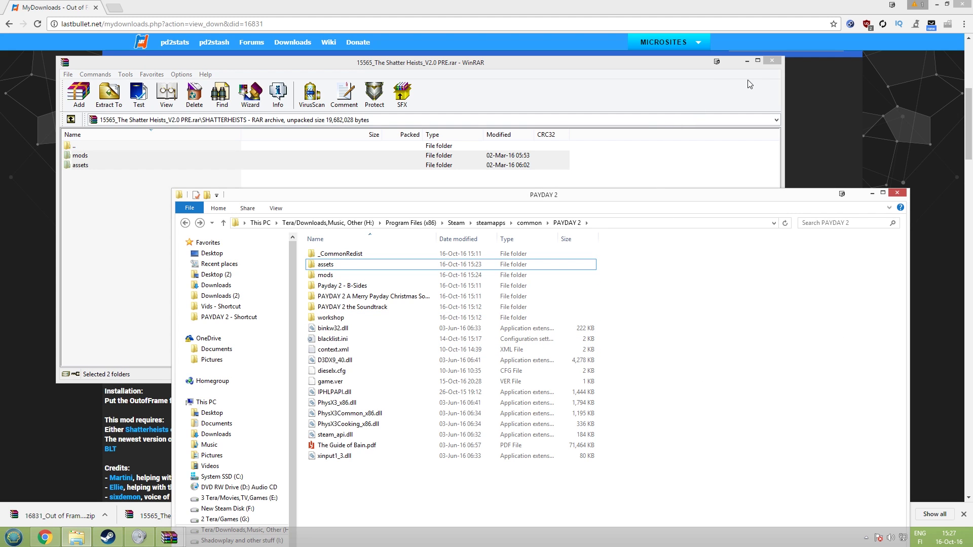
left_click(765, 62)
- Open the Out of Frame 1.4 zip, look inside its OutofFrame folder, and close it
left_click(763, 61)
scroll(454, 250, "up", 6)
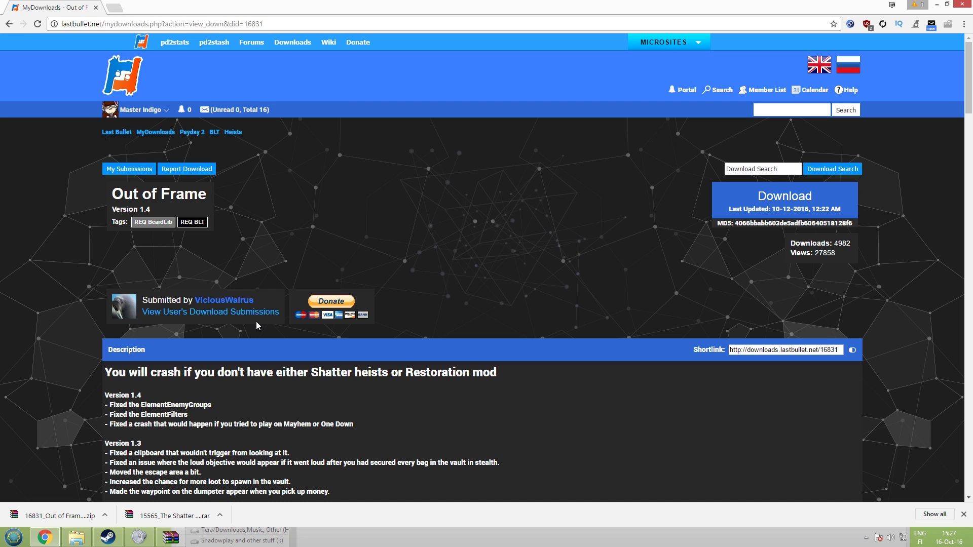
left_click(79, 521)
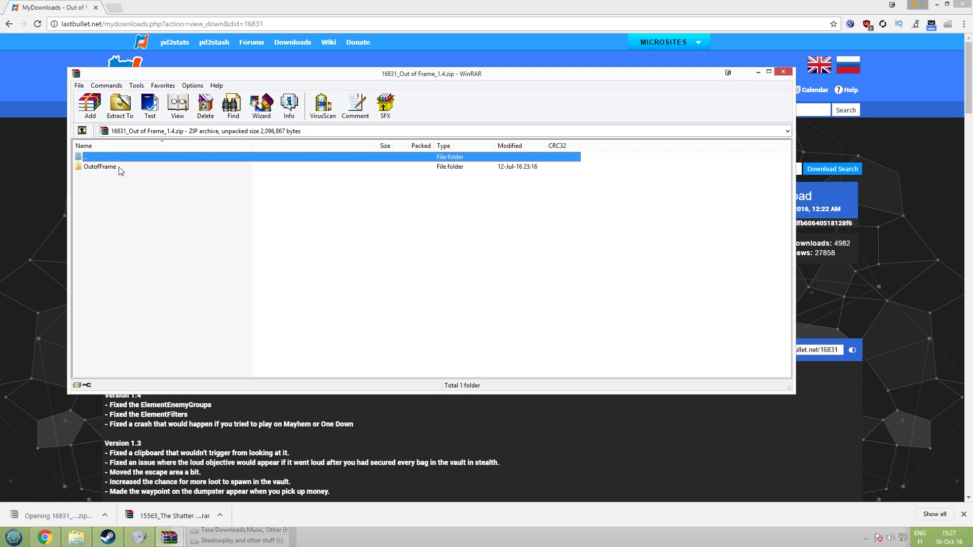
double_click(121, 170)
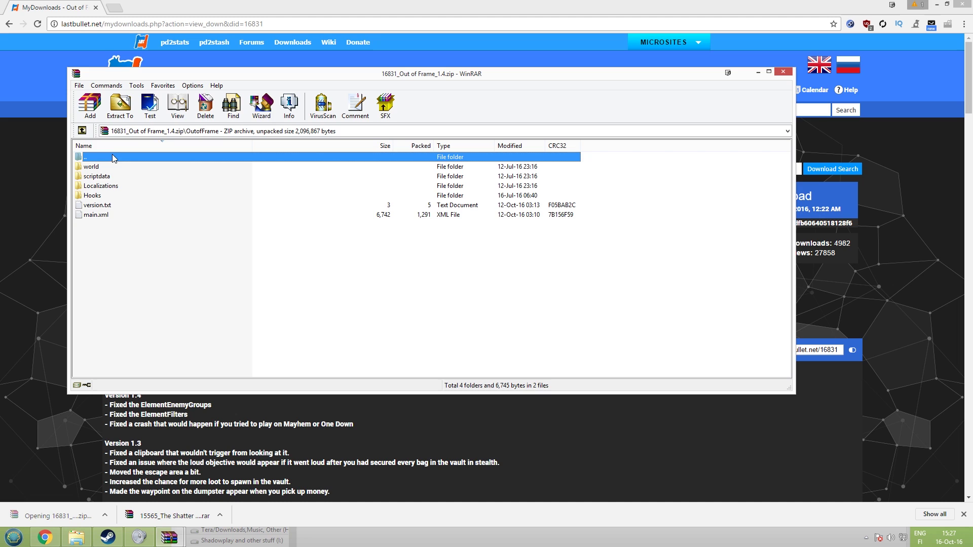
double_click(99, 159)
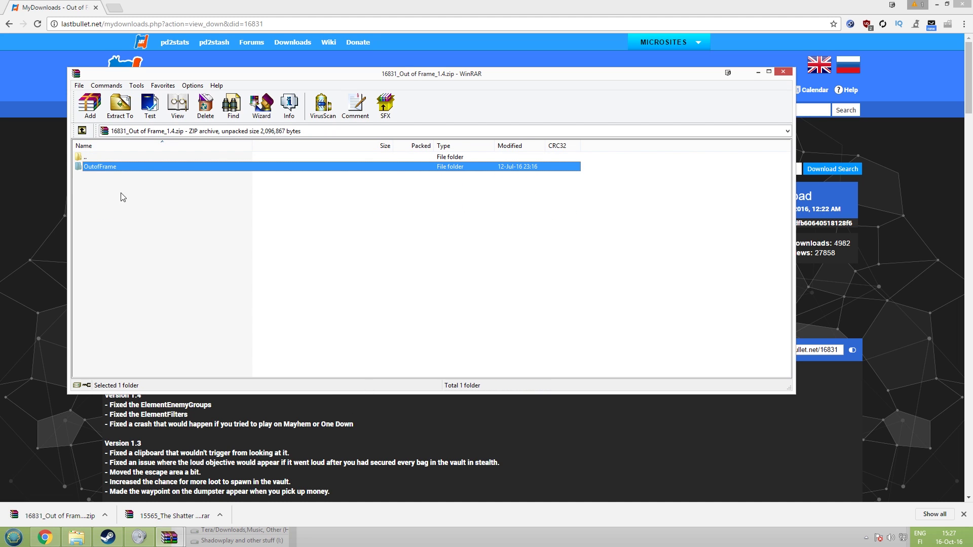
key("Escape")
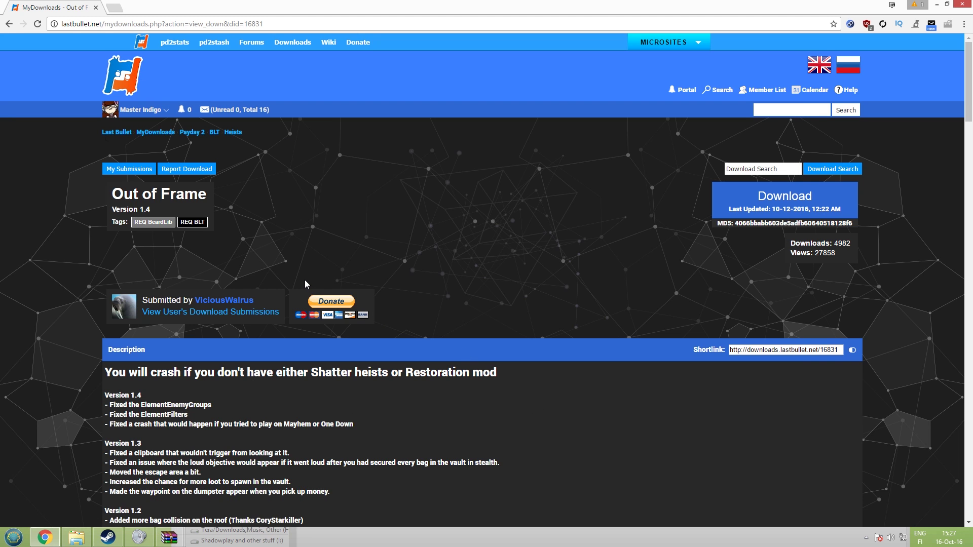
- Read the Installation note saying to install the map in PAYDAY 2/Maps/
scroll(306, 275, "down", 8)
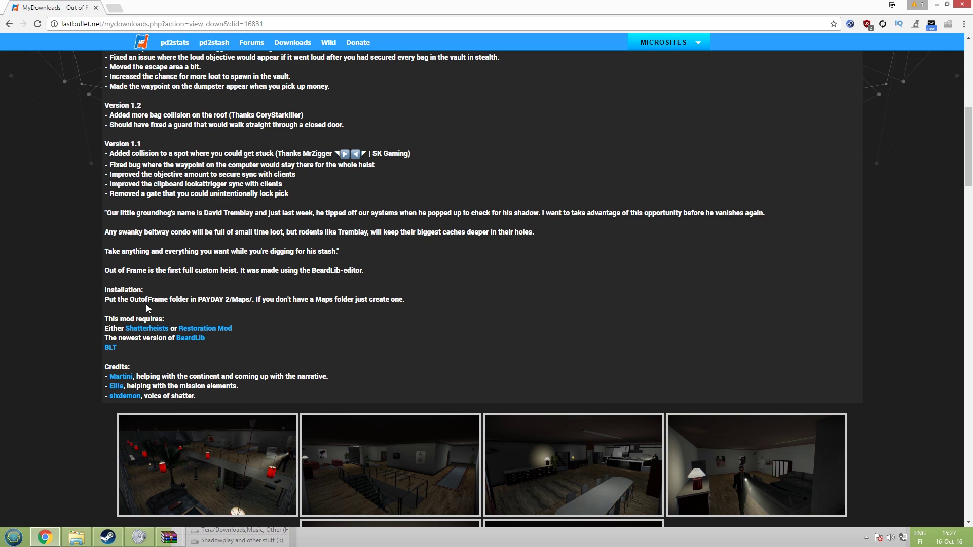
triple_click(108, 299)
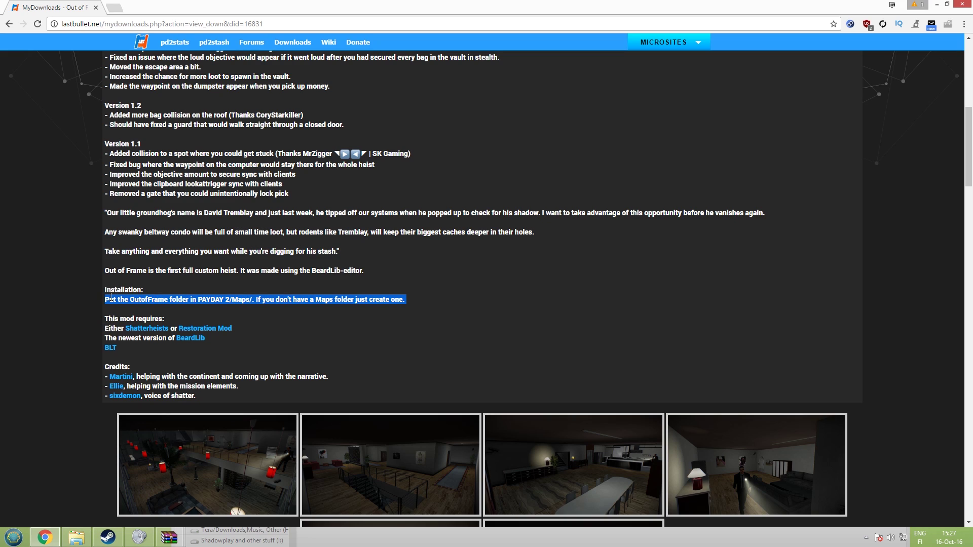
left_click(201, 301)
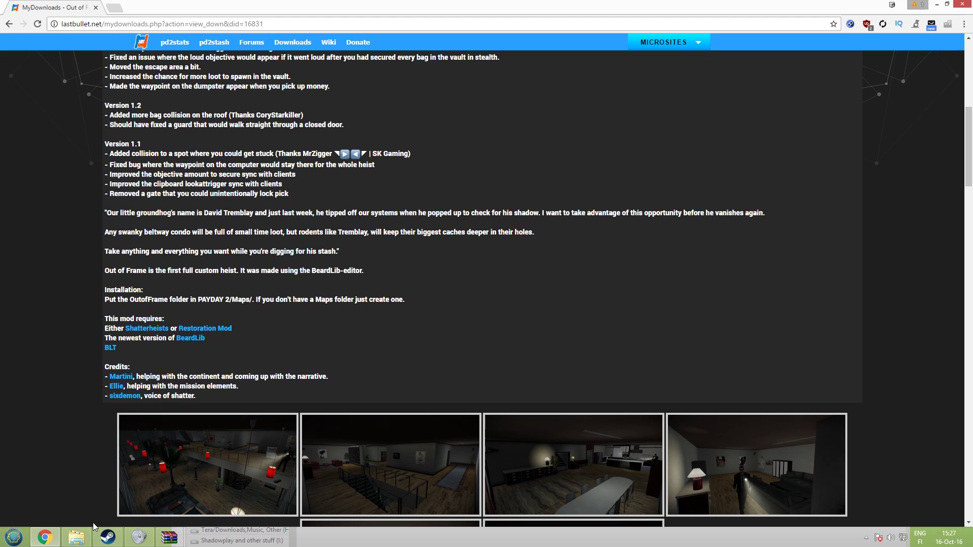
- Create a new folder named Maps in PAYDAY 2 and open it
left_click(76, 537)
left_click(545, 251)
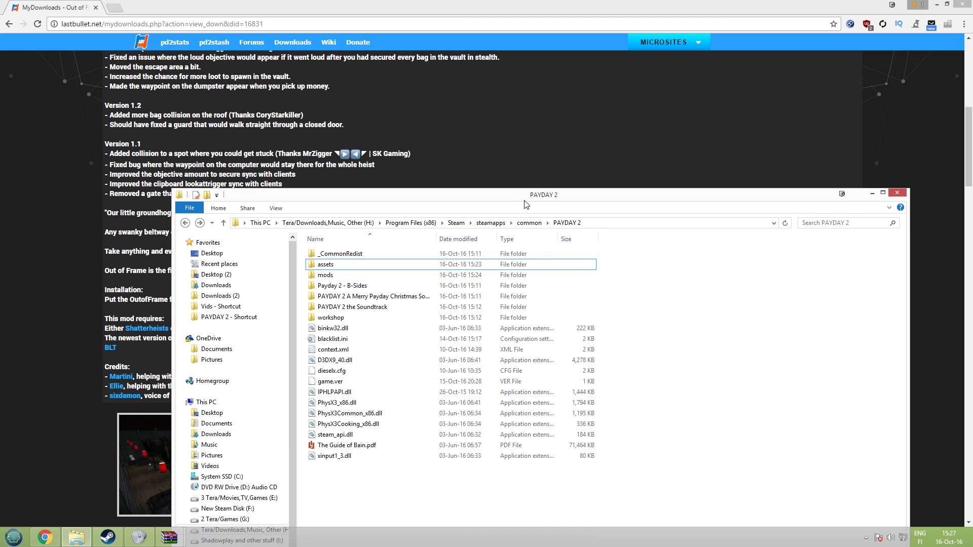
left_click_drag(527, 195, 499, 59)
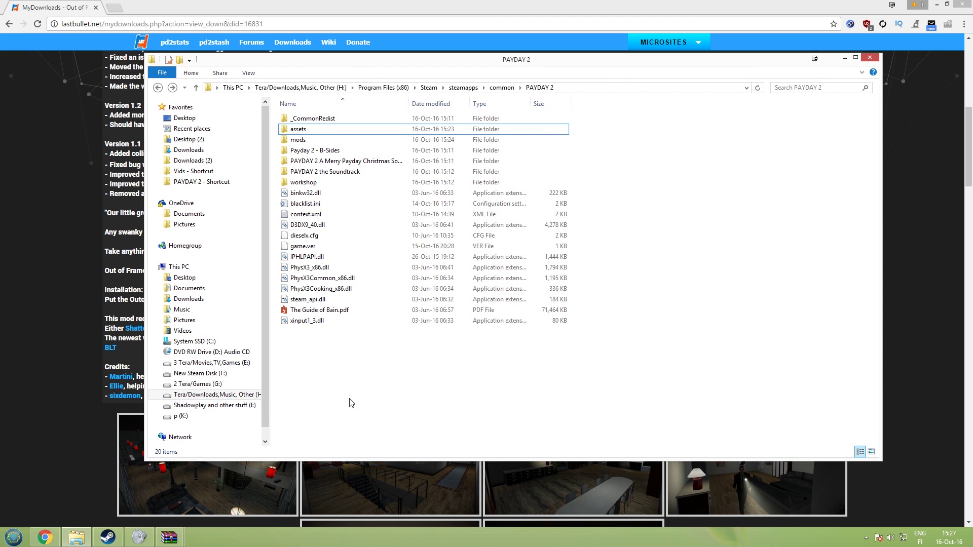
right_click(339, 363)
mouse_move(436, 478)
left_click(519, 334)
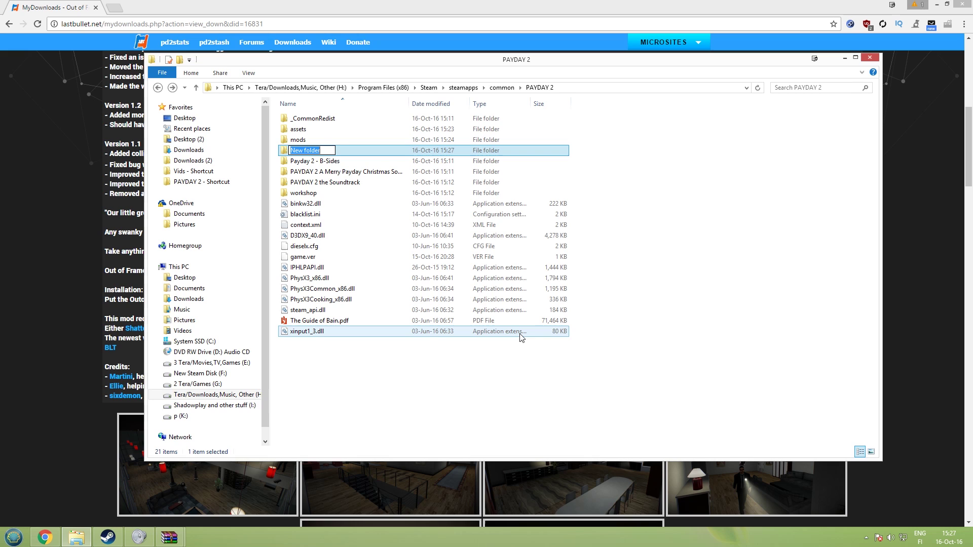
type("Maps")
key("Return")
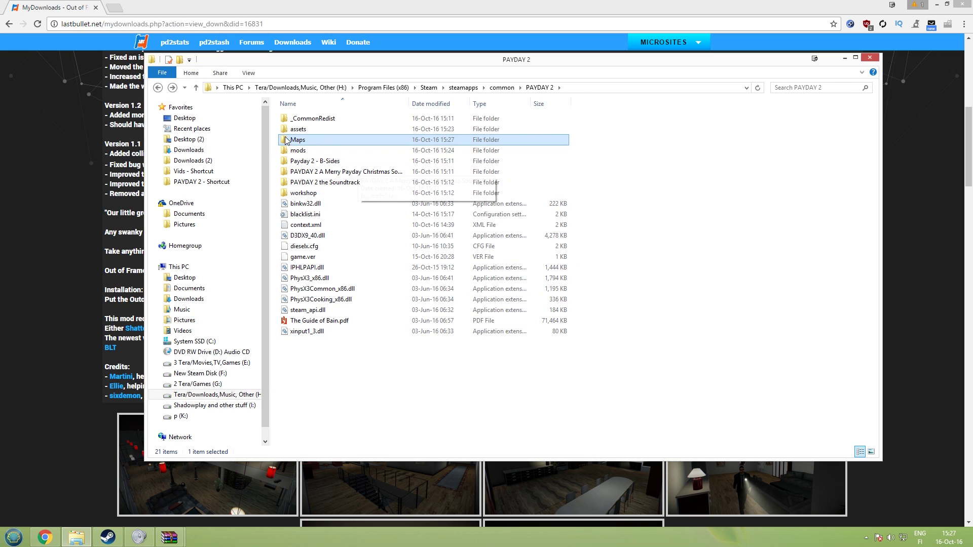
double_click(287, 140)
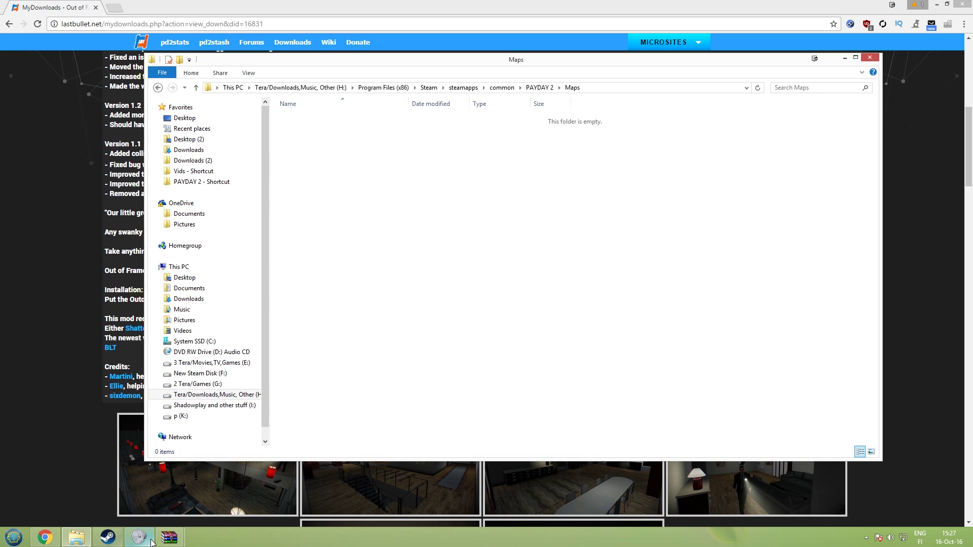
- Drag the OutofFrame folder from the archive into Maps, then close WinRAR
mouse_move(169, 536)
left_click(117, 482)
double_click(174, 170)
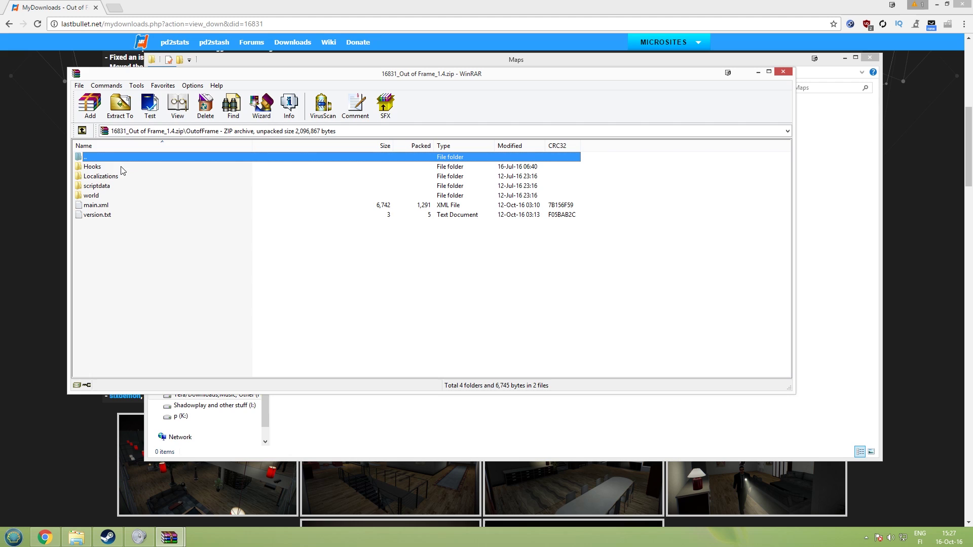
double_click(89, 159)
left_click_drag(101, 169, 511, 420)
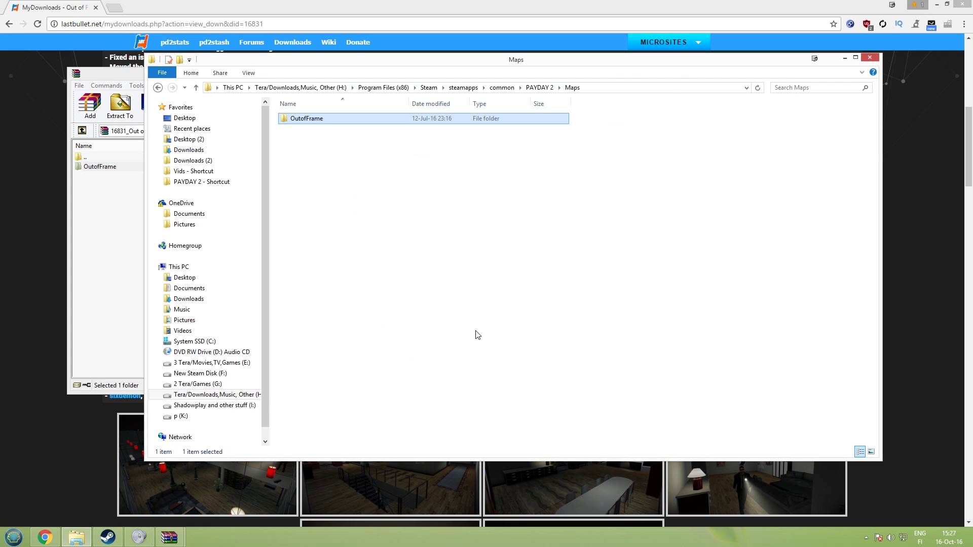
left_click(521, 296)
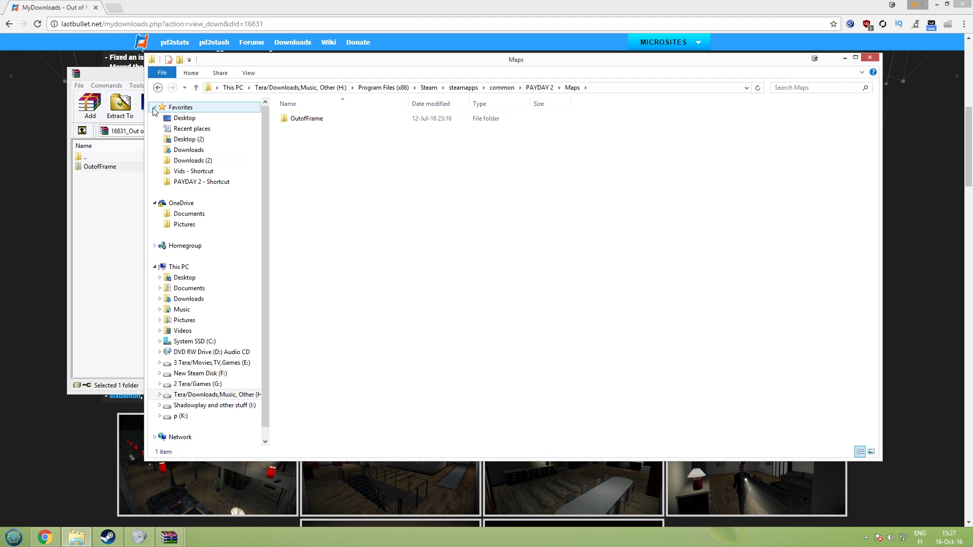
left_click(116, 73)
left_click(782, 72)
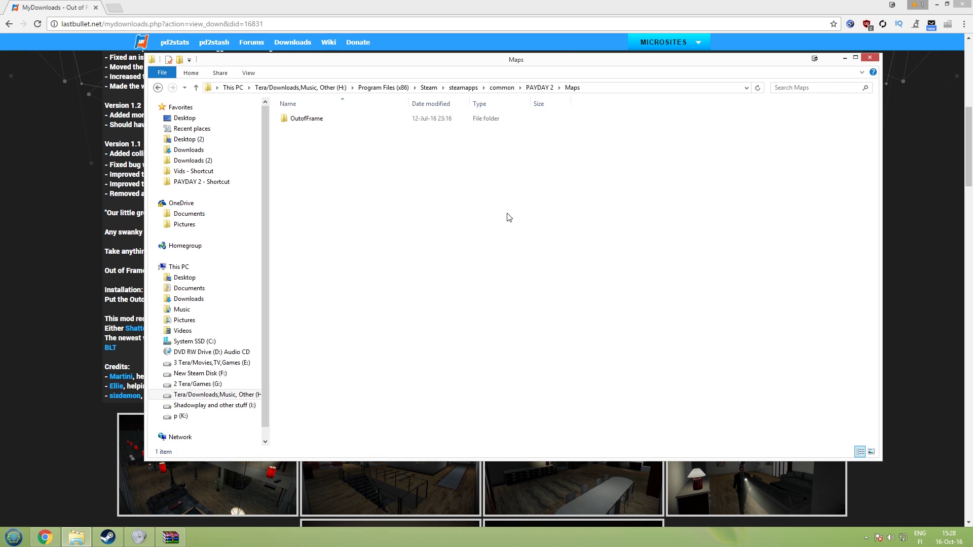
- Open the mods folder to confirm all seven mod folders, including Transfer_Frenzy, then return to PAYDAY 2
key("BackSpace")
left_click(298, 151)
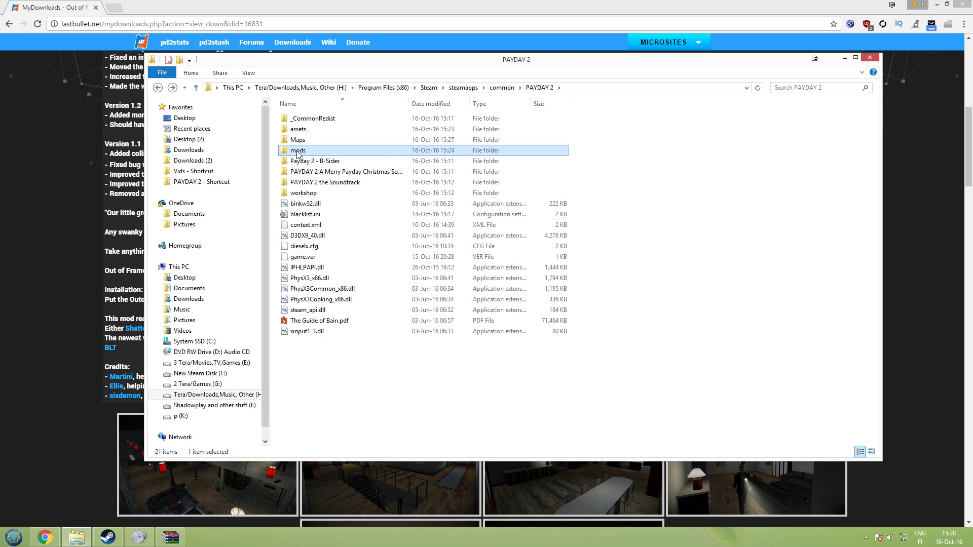
double_click(297, 151)
left_click_drag(582, 358, 278, 113)
left_click(365, 274)
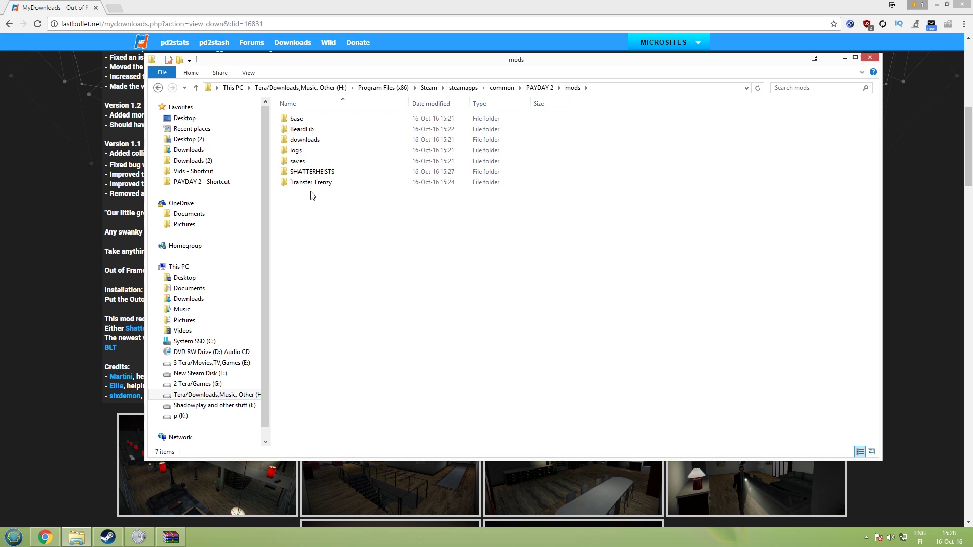
left_click(314, 184)
left_click(406, 261)
key("BackSpace")
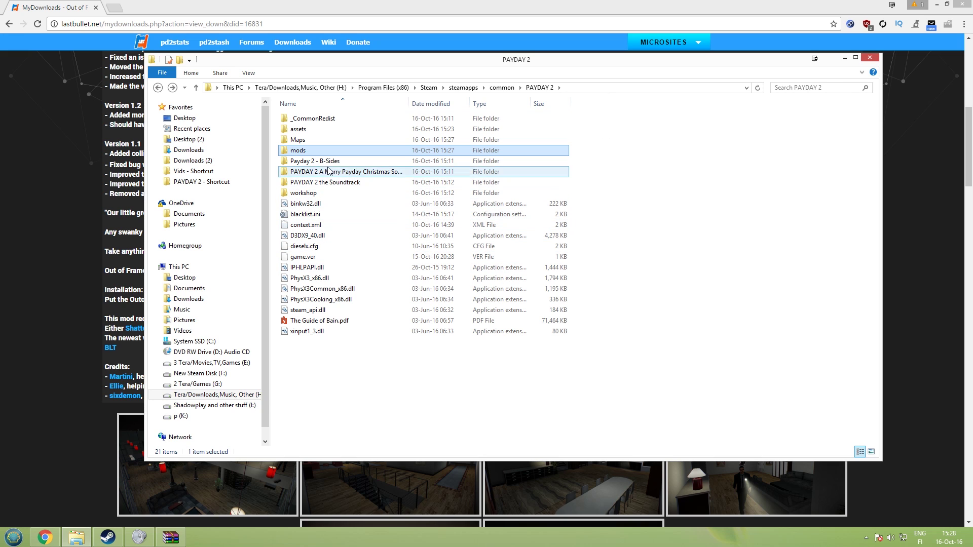
- Repeatedly select and deselect all 21 items in the PAYDAY 2 game folder
left_click(414, 394)
mouse_move(274, 110)
left_mouse_down()
mouse_move(549, 439)
mouse_move(278, 110)
left_mouse_up()
left_click(550, 439)
left_click(468, 367)
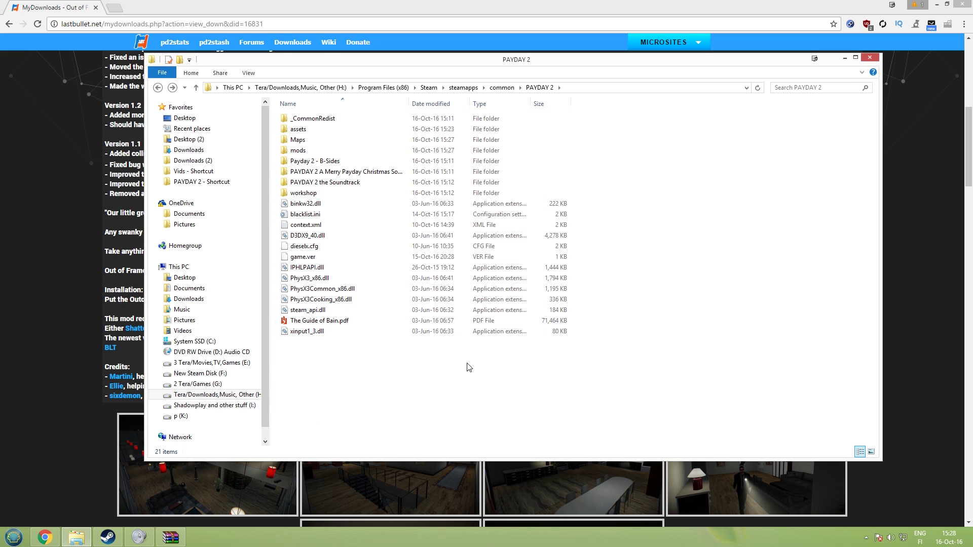
left_click_drag(530, 418, 279, 110)
left_click(460, 412)
left_click_drag(622, 438, 243, 4)
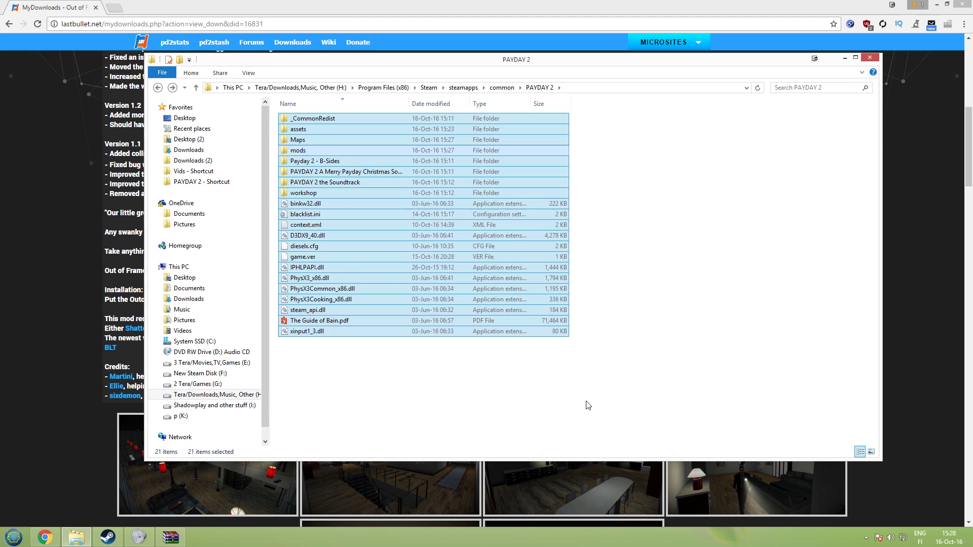
left_click(621, 412)
left_click_drag(667, 412, 269, 10)
left_click_drag(711, 402, 346, 110)
left_click(498, 396)
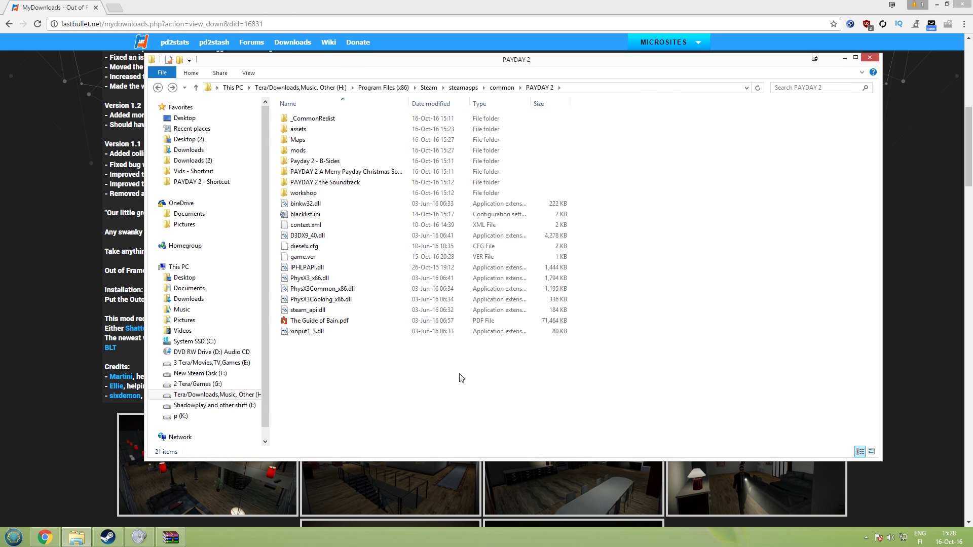
left_click_drag(465, 398, 270, 110)
left_click(467, 387)
left_click_drag(567, 408, 289, 43)
left_click(414, 355)
left_click_drag(513, 390, 226, 72)
left_click(401, 400)
- Bring the Out of Frame download page forward and highlight its changelog text from Version 1.2 to BLT
left_click(36, 288)
left_click_drag(201, 351, 106, 54)
left_click_drag(152, 115, 205, 349)
left_click(289, 366)
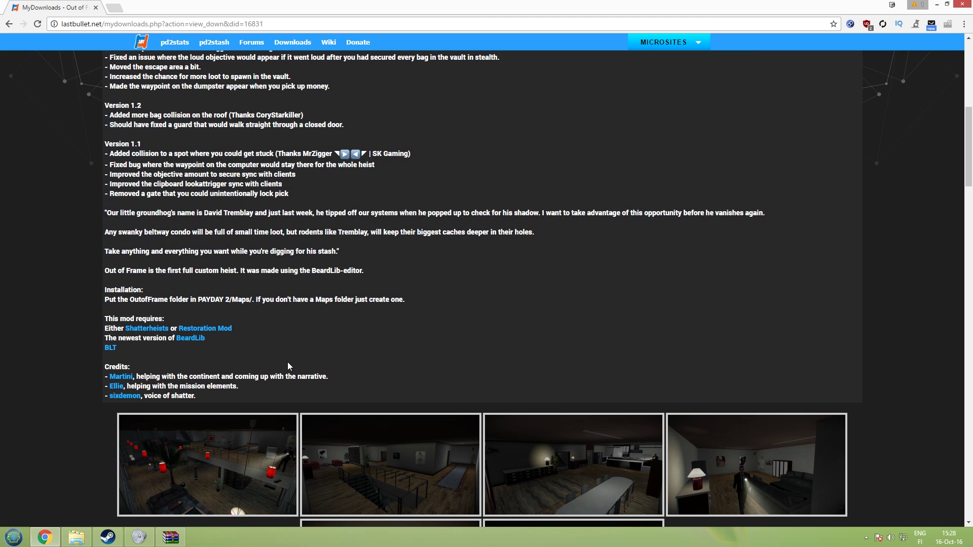
- Highlight the Out of Frame Installation lines, including the instruction to put OutofFrame in Maps
triple_click(106, 290)
triple_click(121, 289)
triple_click(118, 299)
scroll(180, 235, "up", 6)
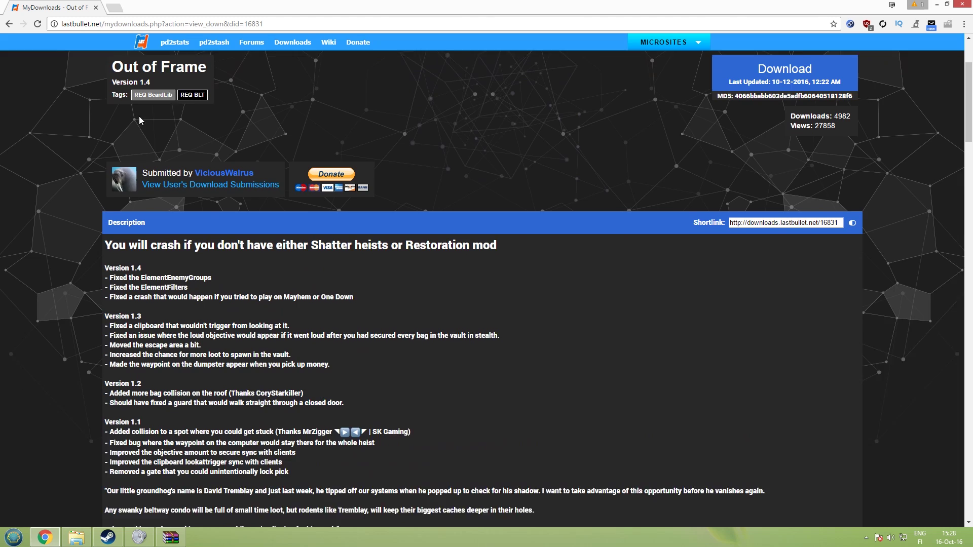
scroll(182, 143, "down", 9)
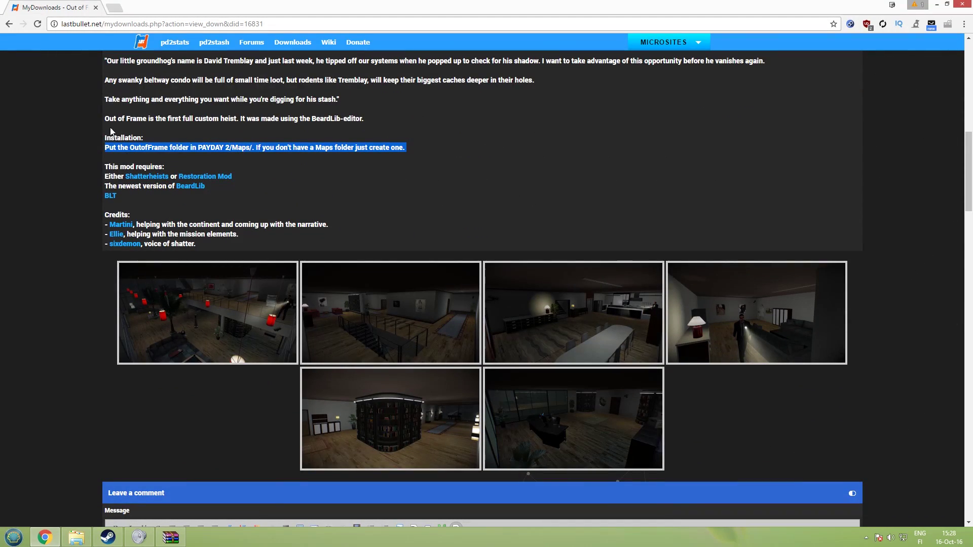
left_click(113, 131)
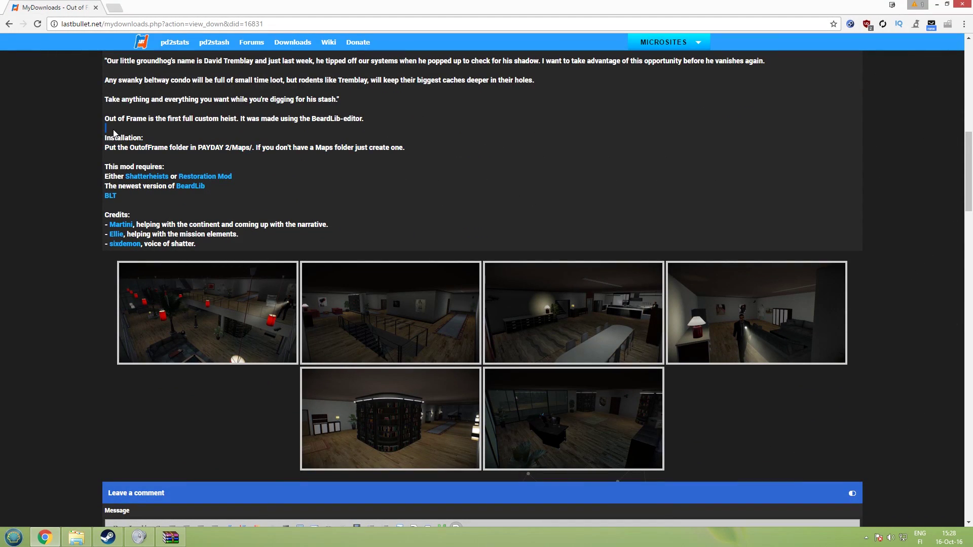
triple_click(138, 147)
- Switch to the PAYDAY 2 folder window and check the mods folder contents
left_click(77, 538)
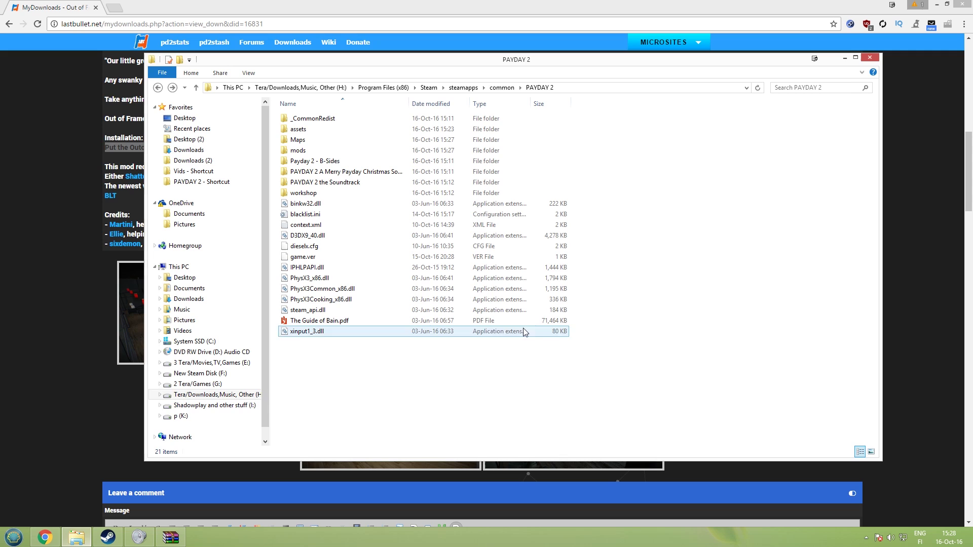
left_click(310, 140)
double_click(311, 150)
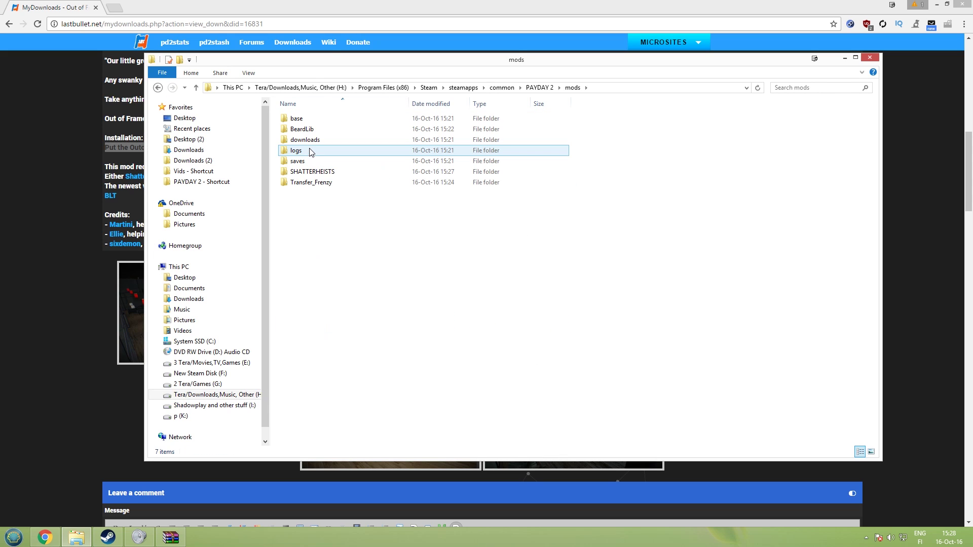
key("alt+Left")
- Verify both override mods in assets > mod_overrides, then return to the PAYDAY 2 folder
left_click(311, 131)
double_click(310, 130)
double_click(307, 118)
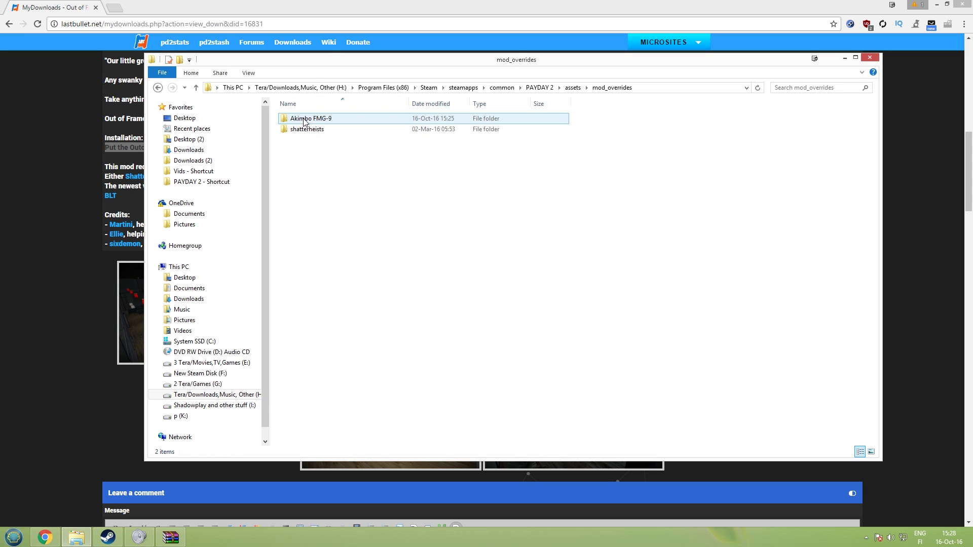
left_click_drag(659, 381, 614, 382)
left_click(315, 170)
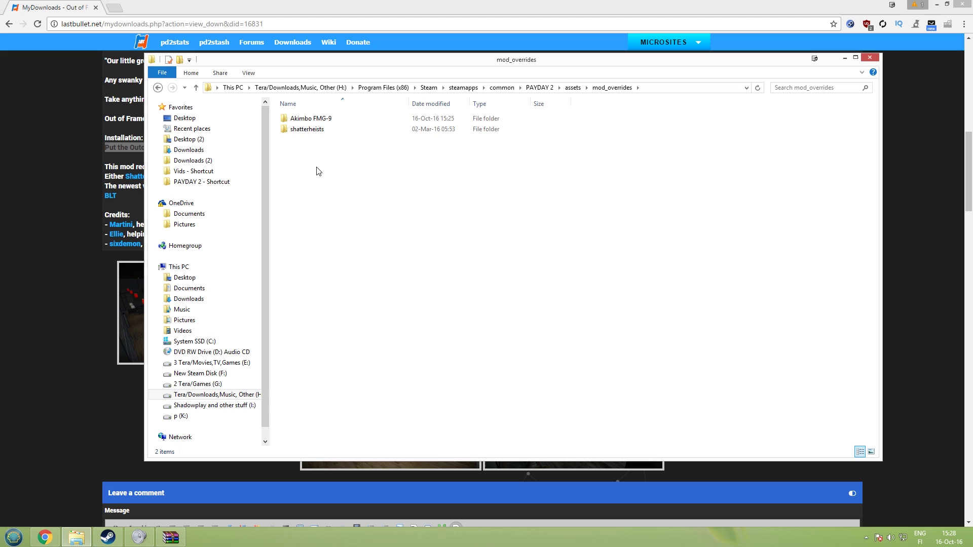
key("BackSpace")
key("BackSpace")
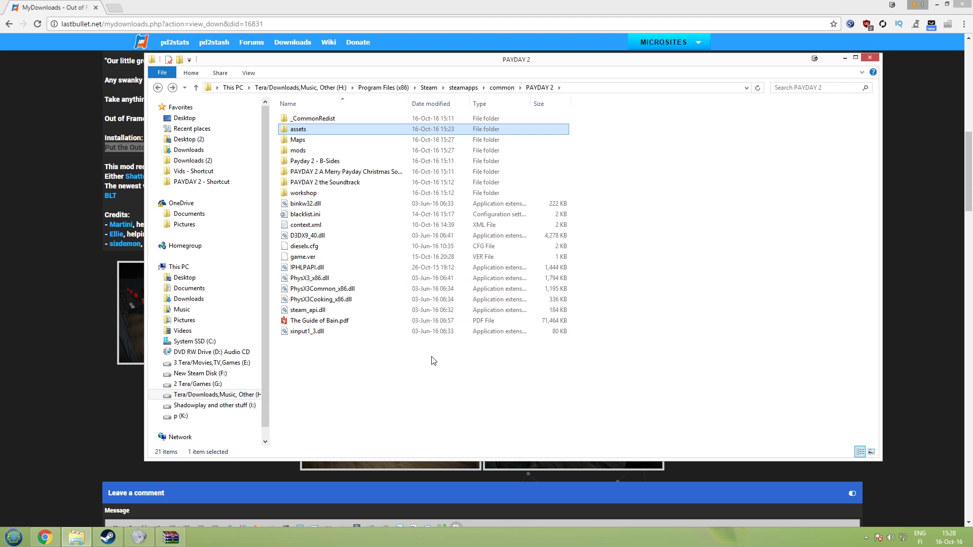
left_click(430, 360)
left_click_drag(719, 423, 241, 85)
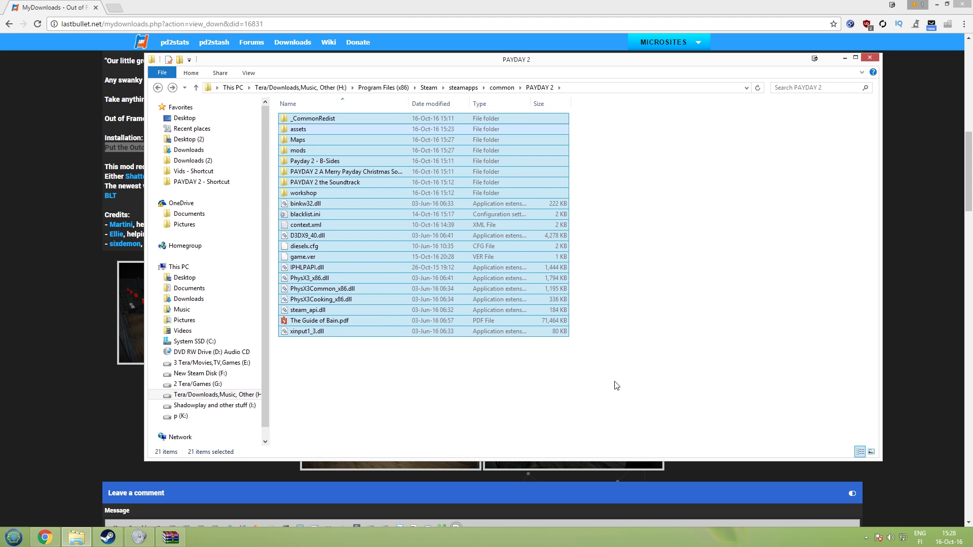
left_click(538, 423)
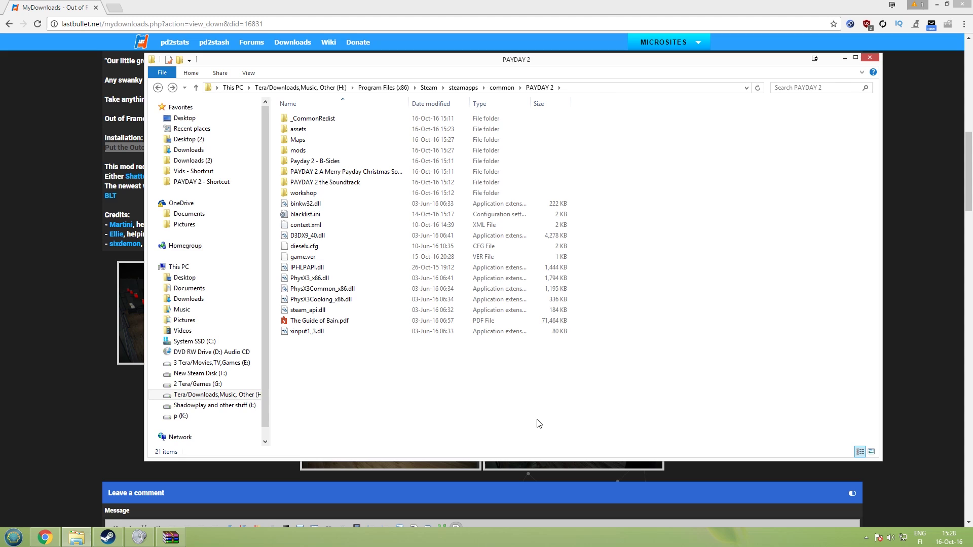